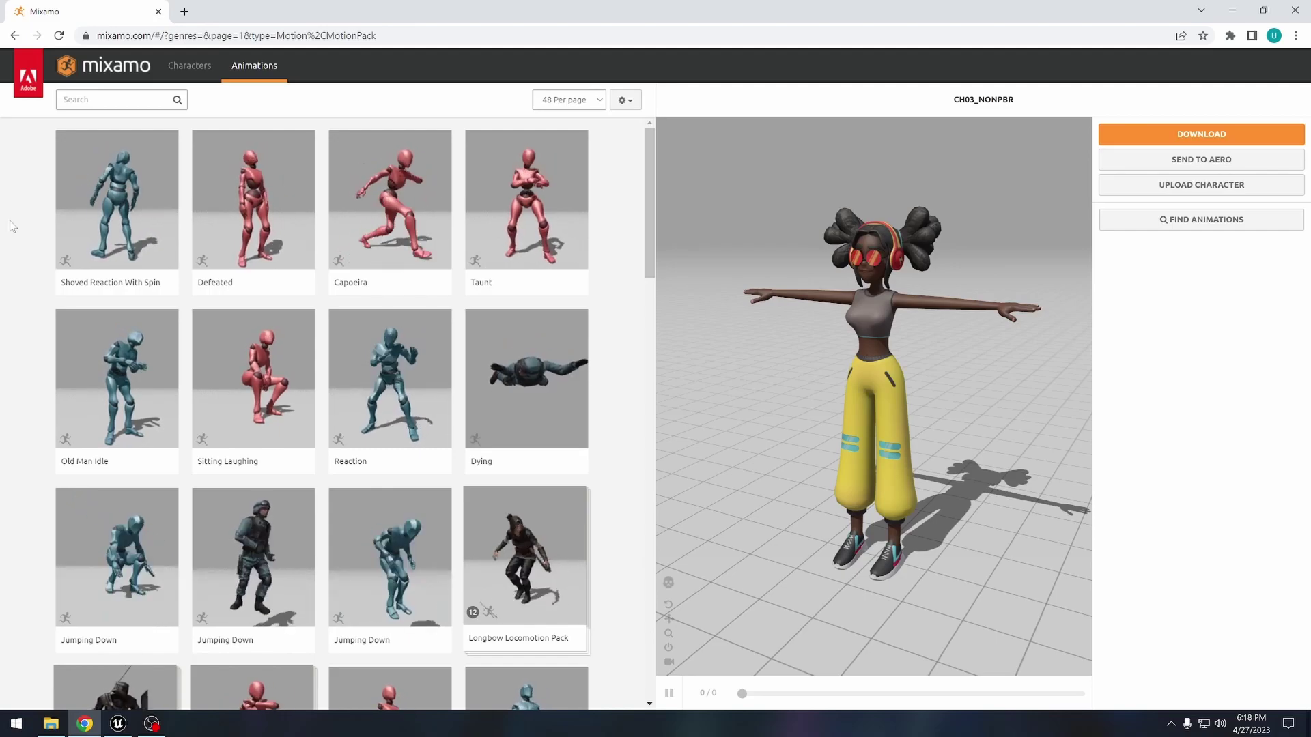
Apply the Twist Dance animation from the Dance genre to the character and review its download settings.
click(113, 100)
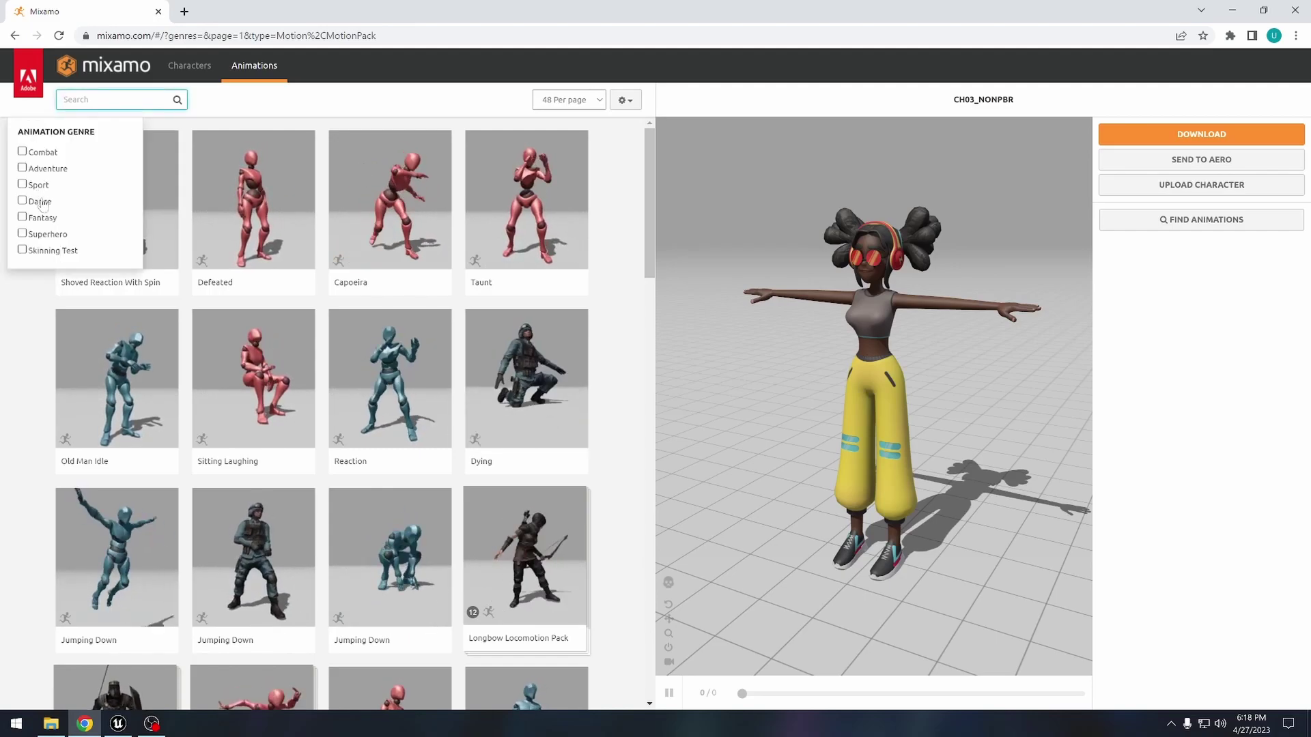
click(21, 181)
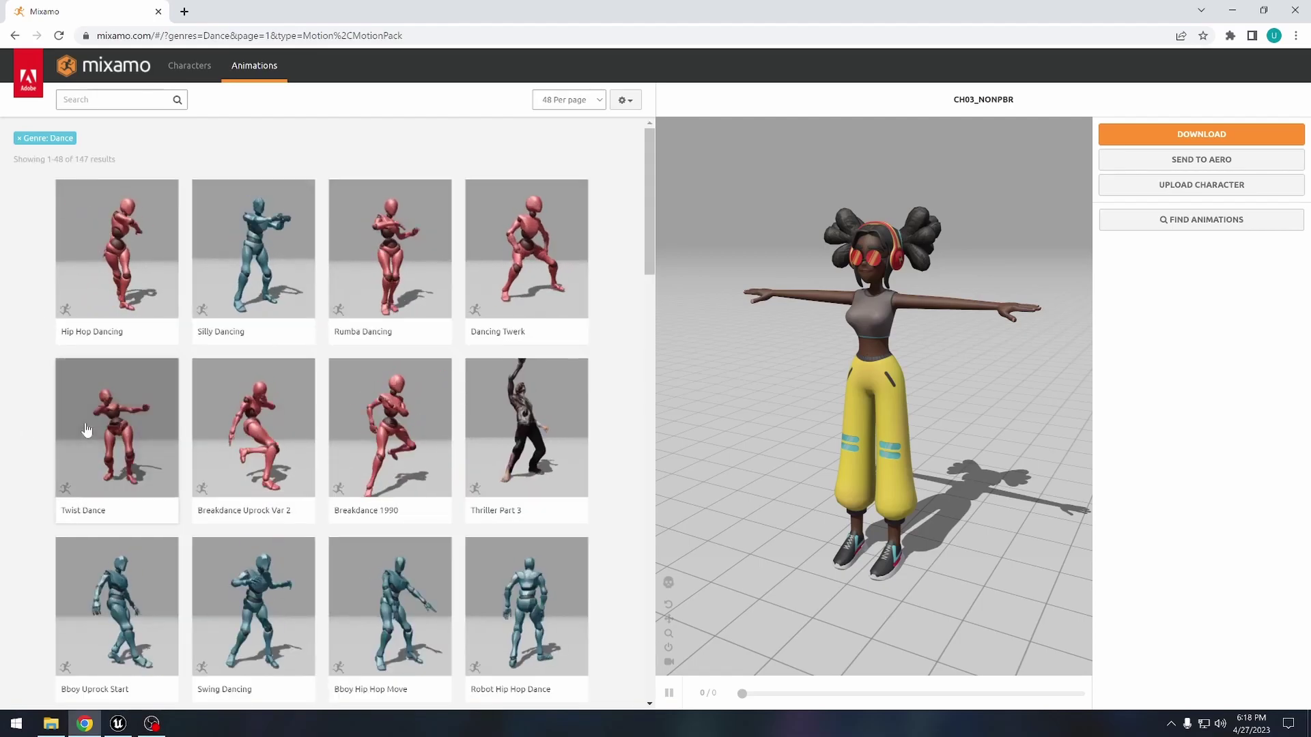
click(90, 431)
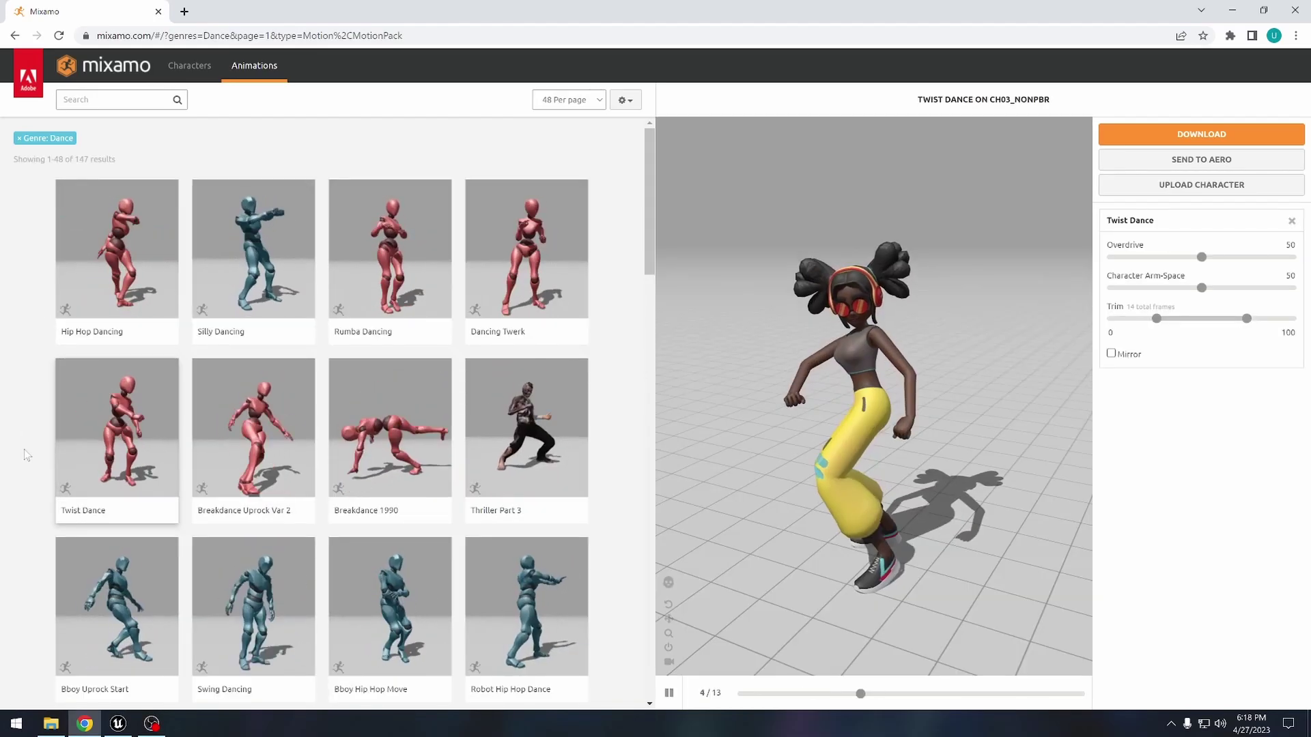
click(1154, 135)
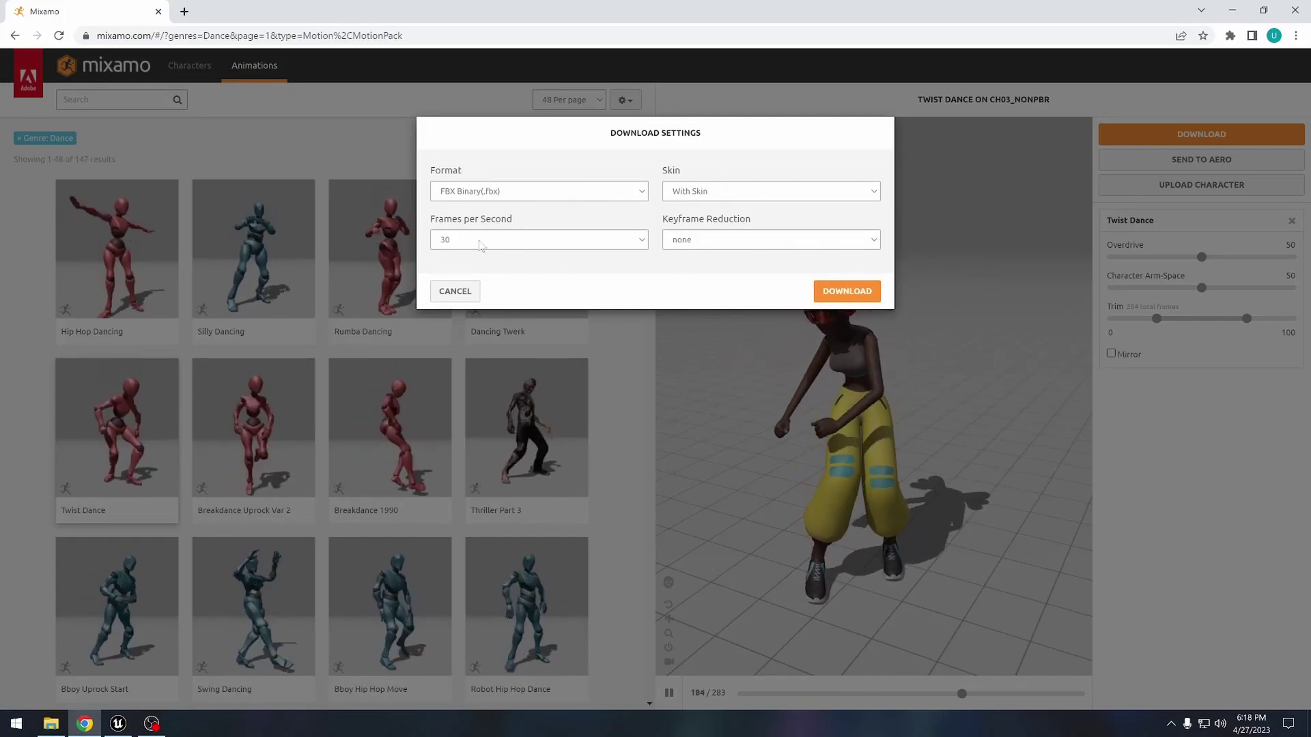
click(455, 292)
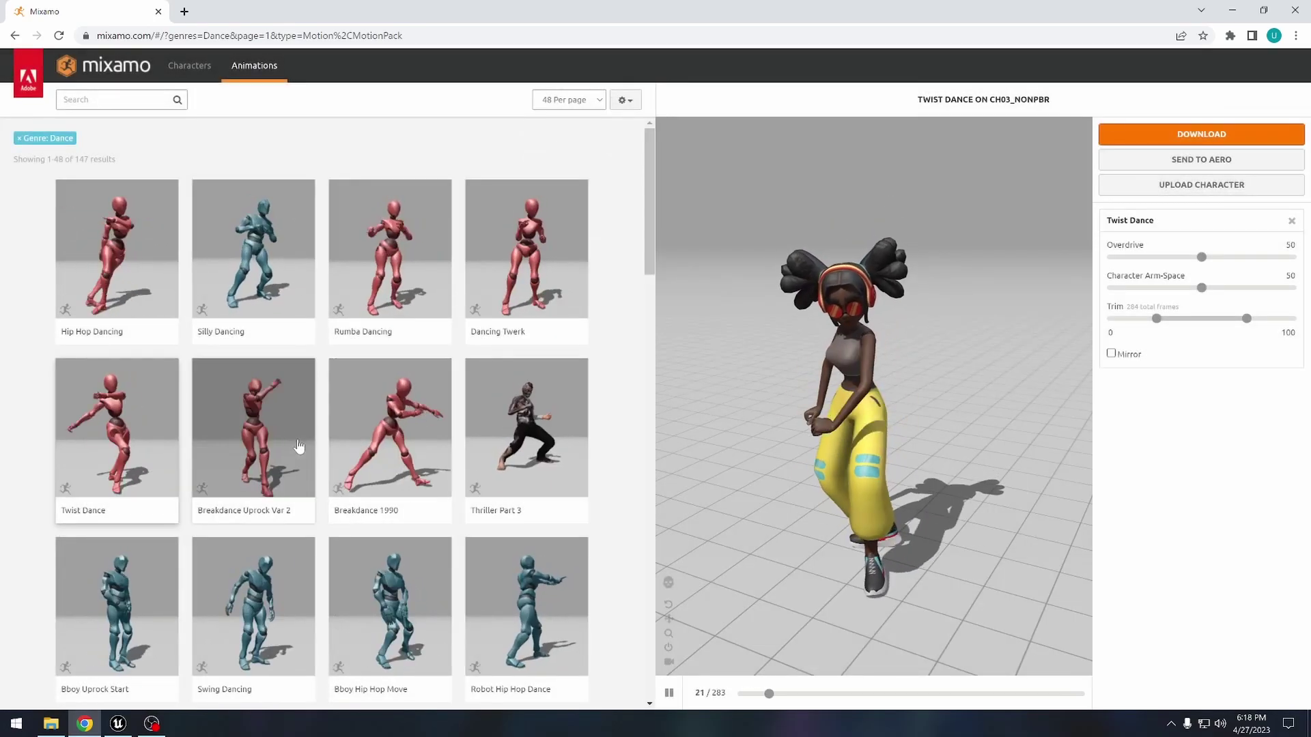
Apply the Flair dance animation to the character.
scroll(157, 444, down, 4)
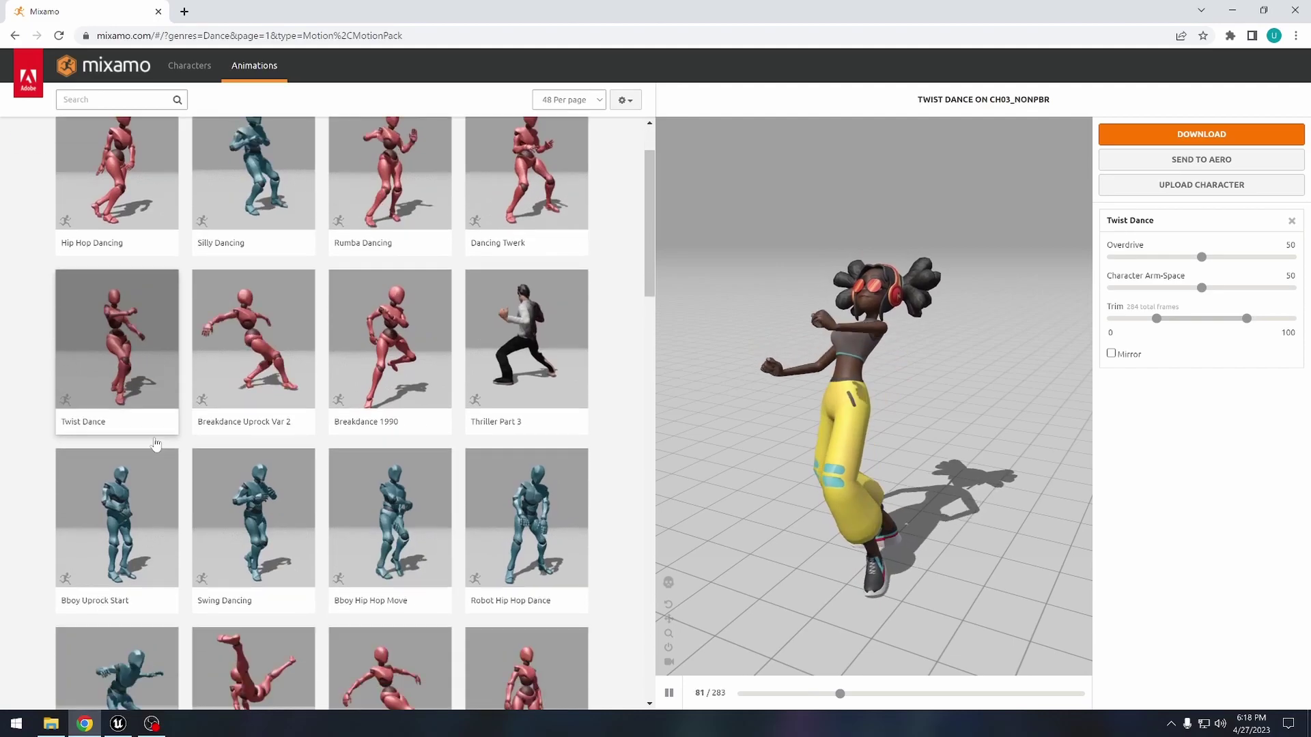
click(258, 529)
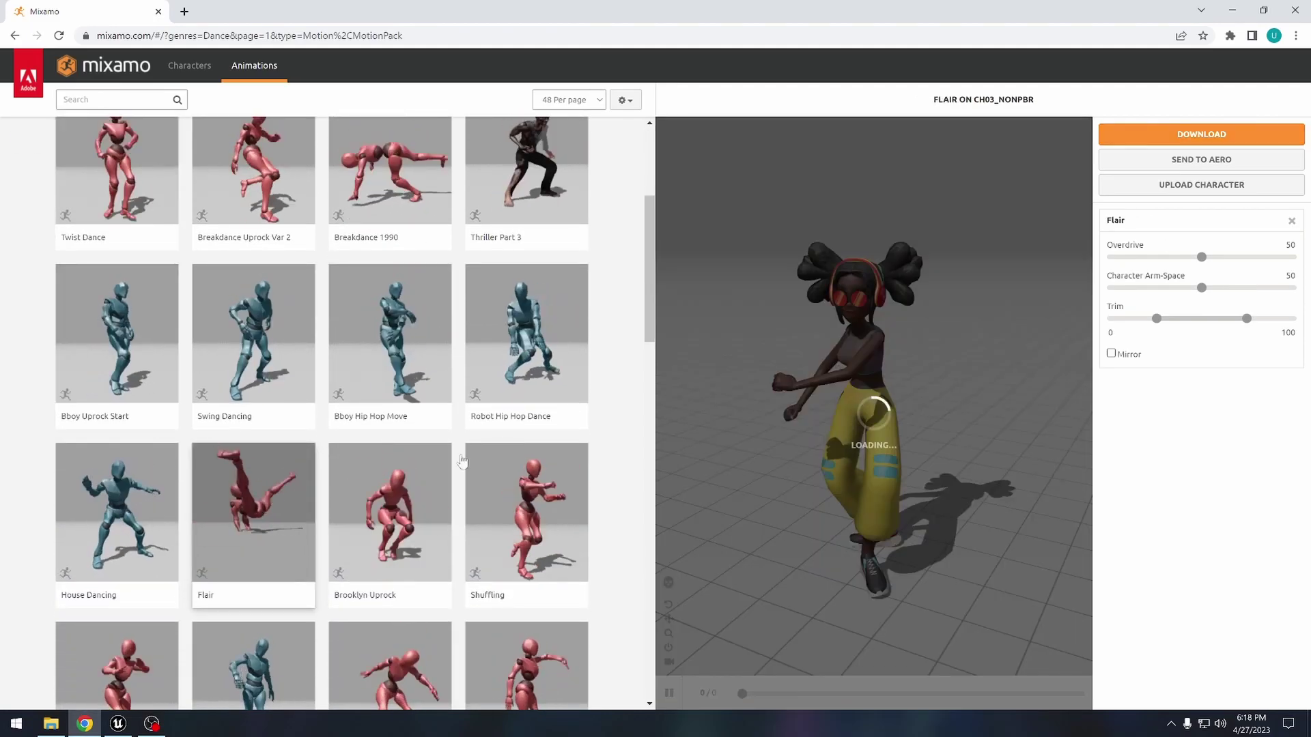
scroll(331, 460, up, 3)
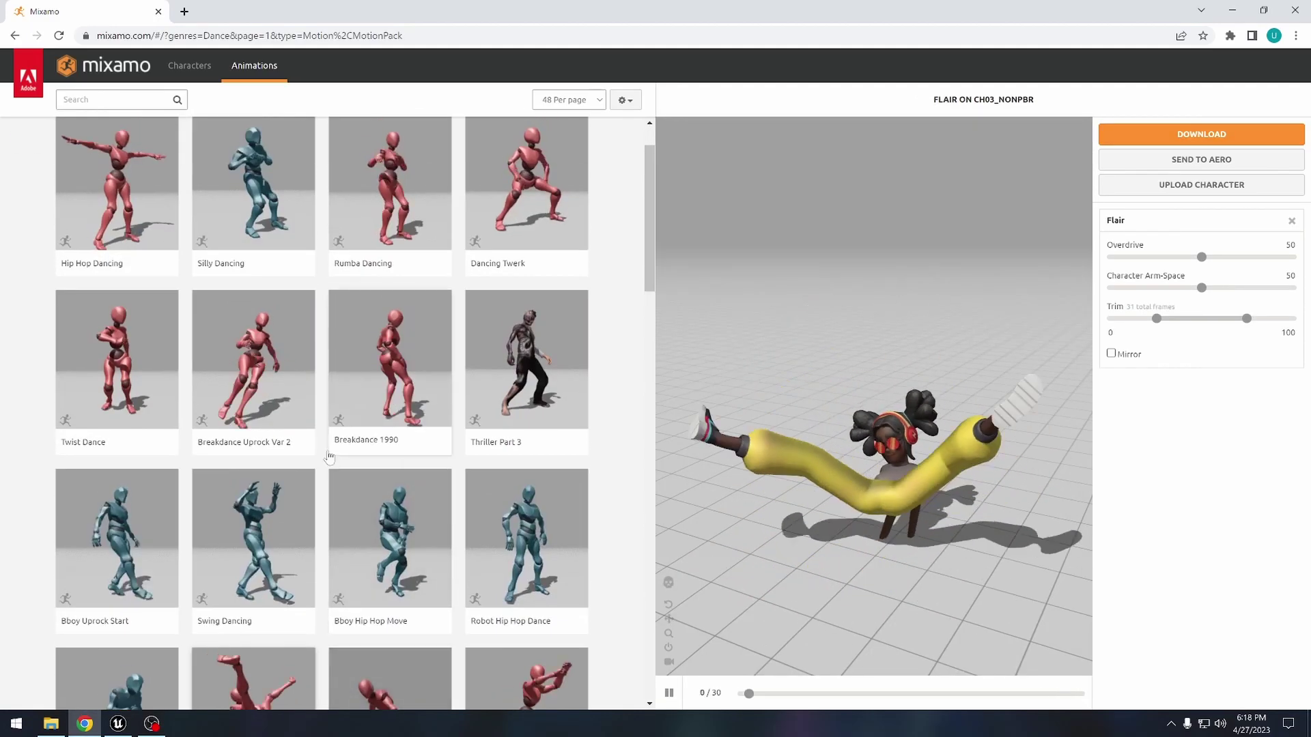
Choose the Without Skin option in Flair's download settings and close them without downloading.
click(1201, 134)
click(710, 191)
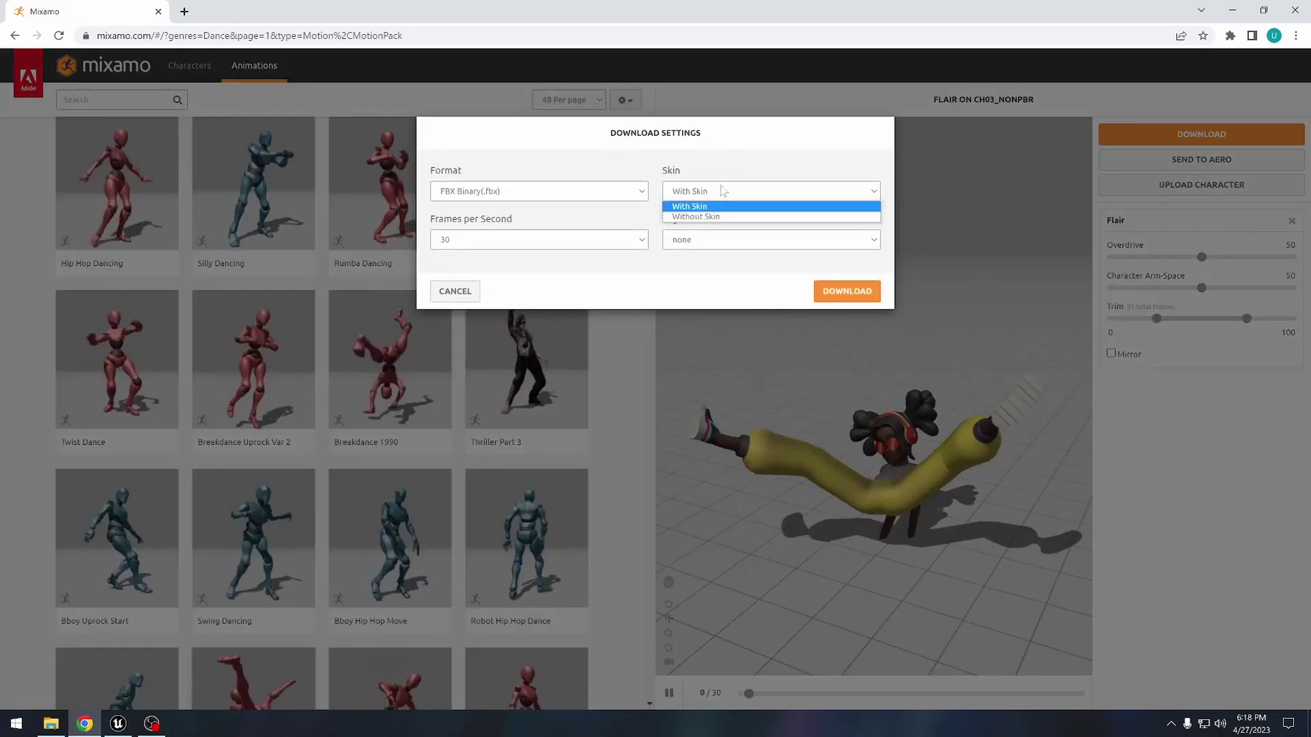
click(707, 216)
click(710, 191)
click(710, 216)
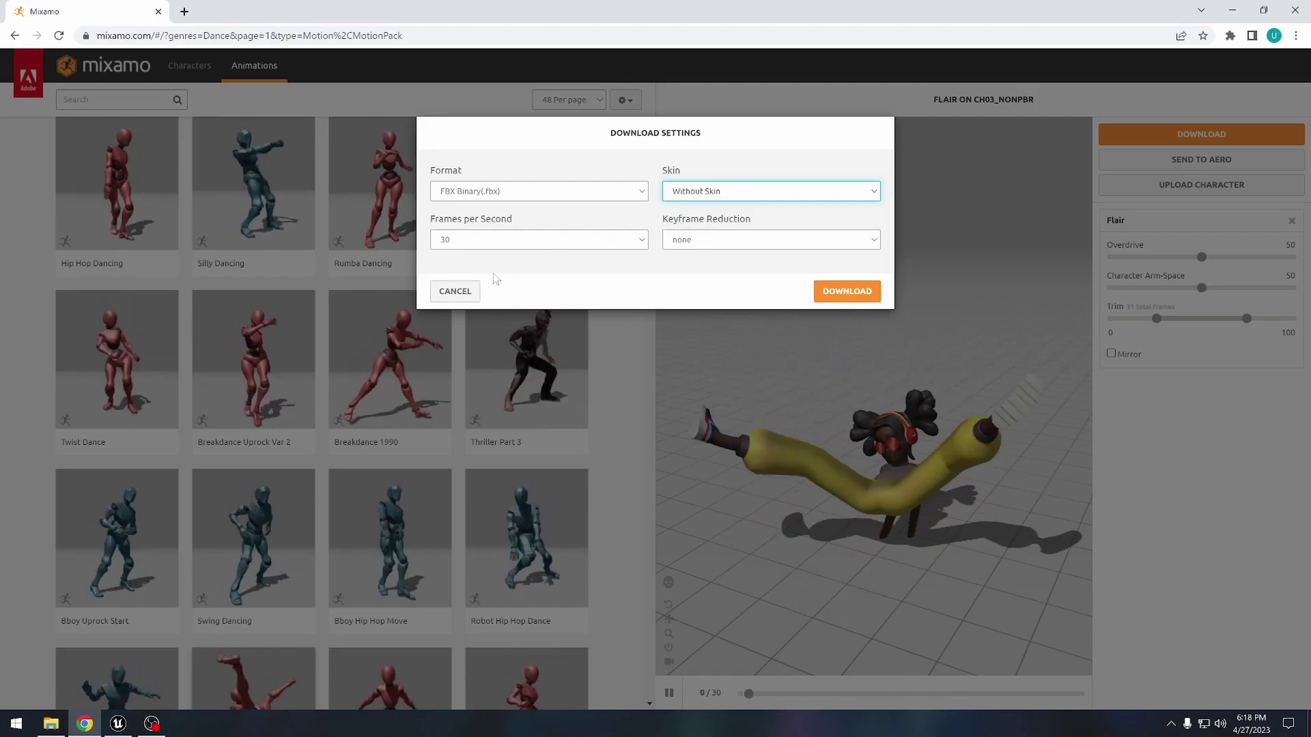
click(453, 293)
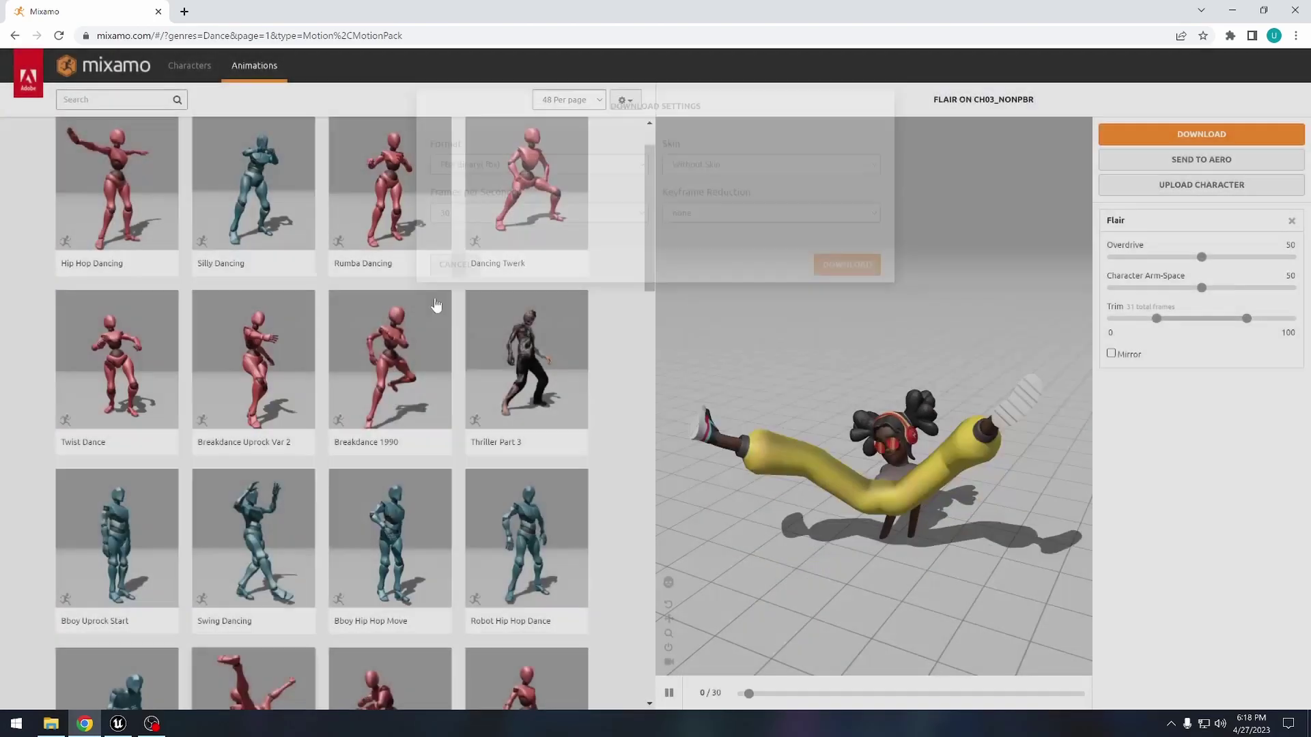
scroll(23, 489, up, 1)
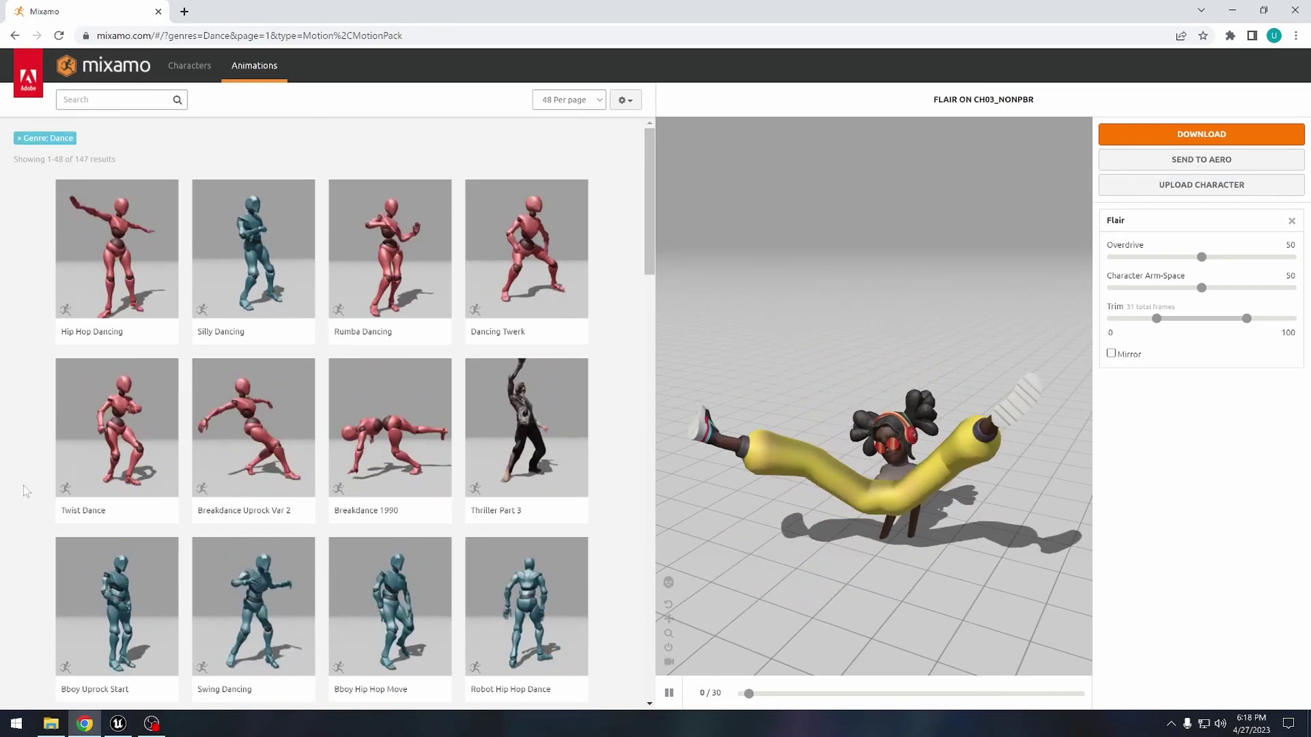
Switch to the Unreal Project Browser and create a Third Person game project named MyProject3.
click(118, 725)
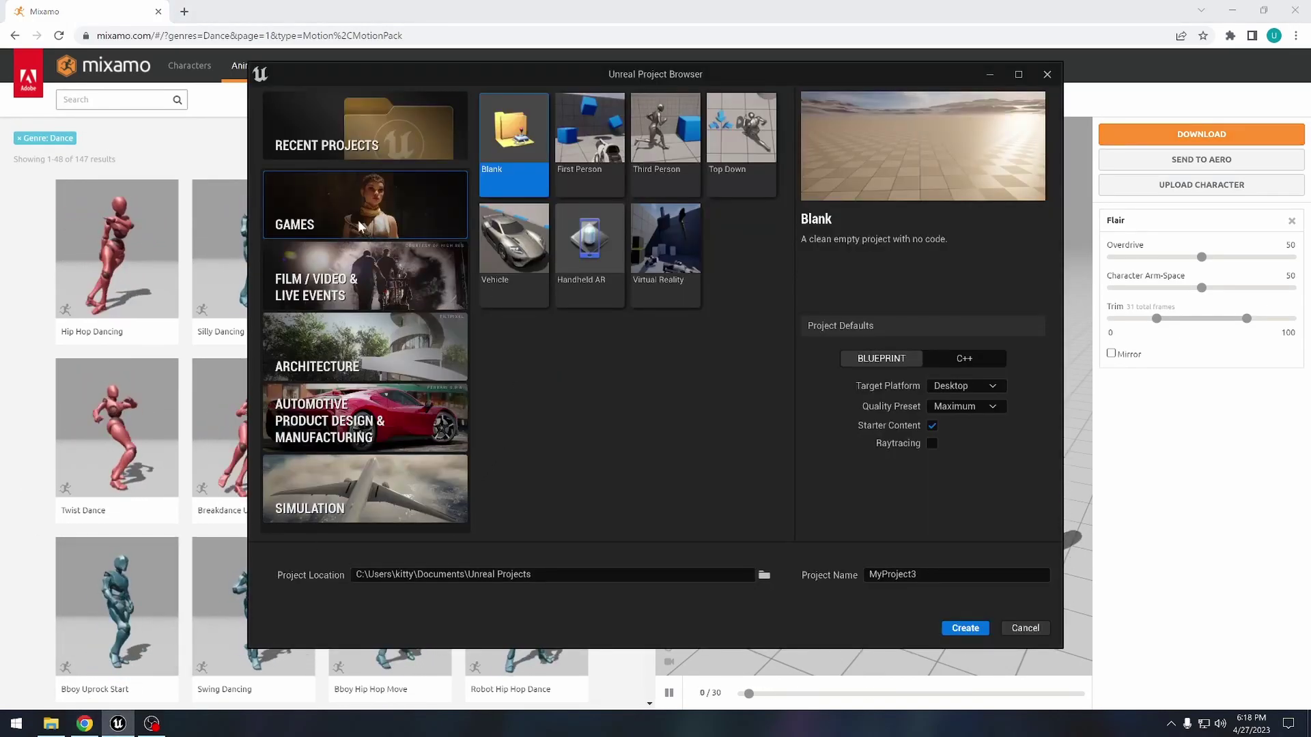
click(665, 143)
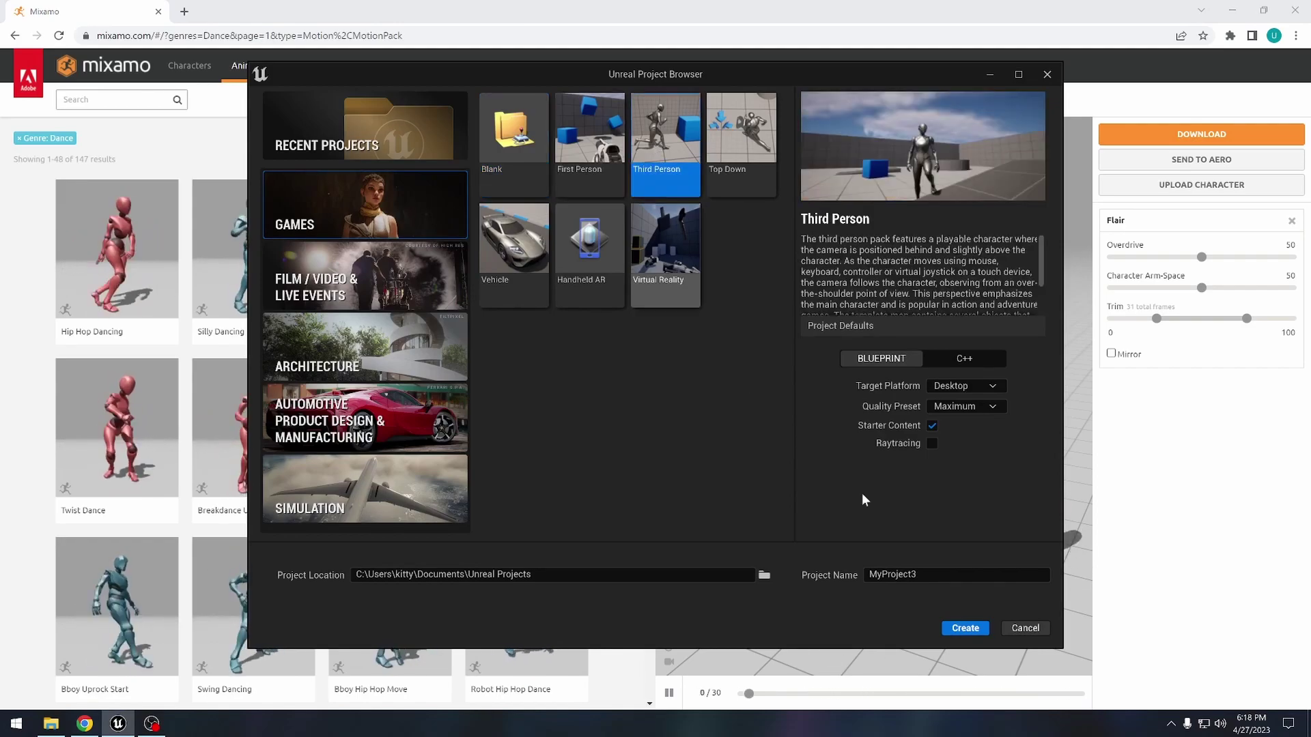
click(956, 574)
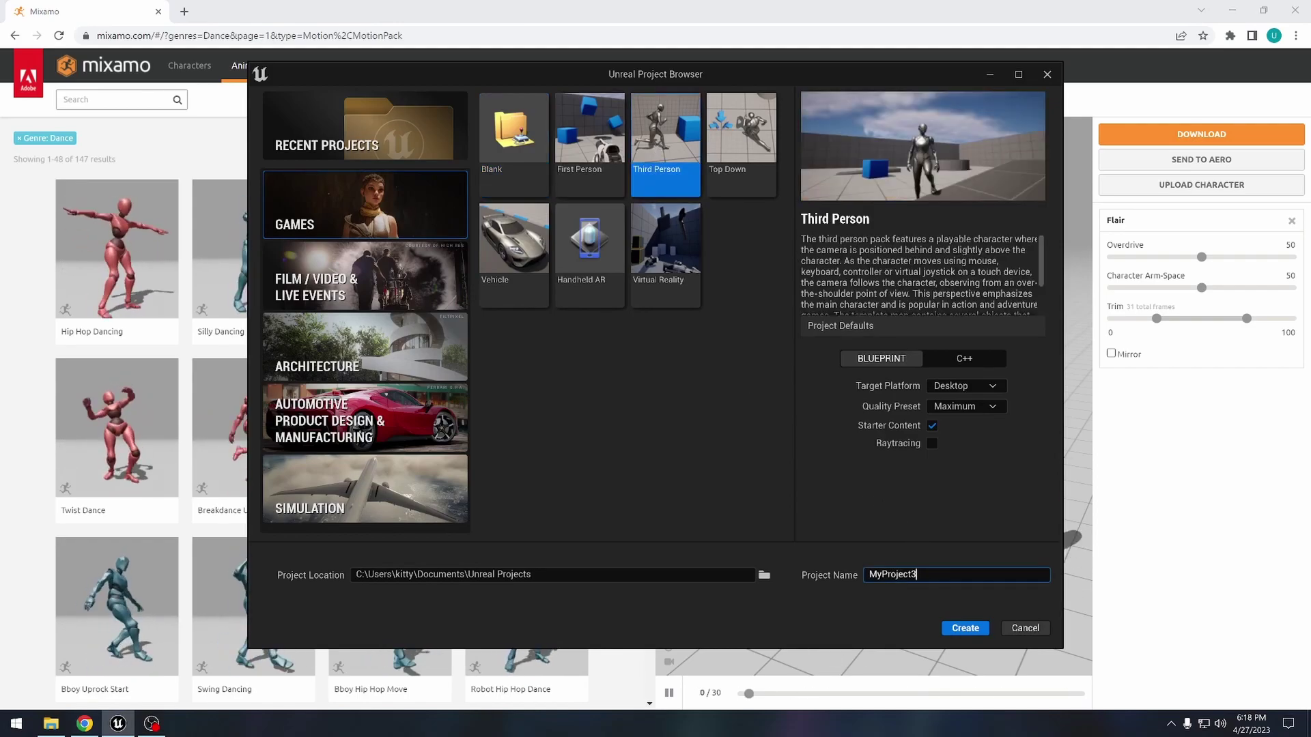
key(Return)
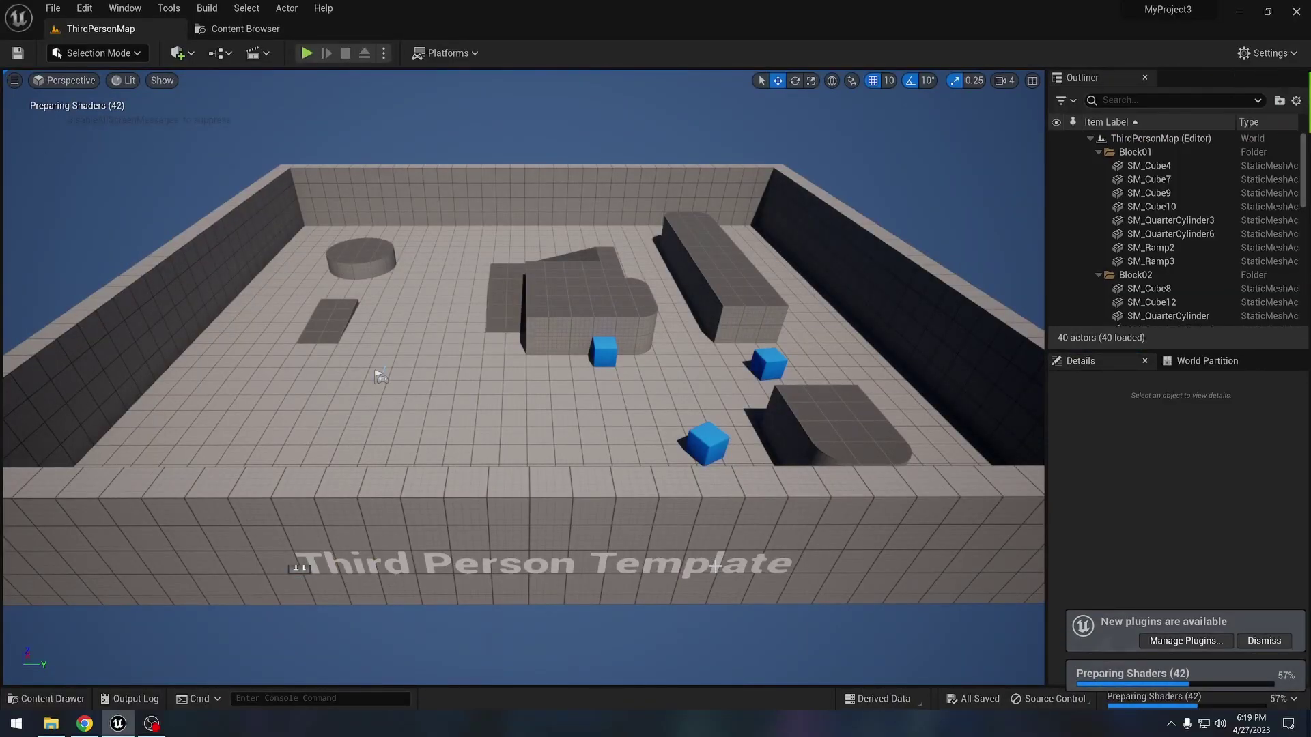
Create a folder named Animations in the project's Content folder and open it.
click(56, 695)
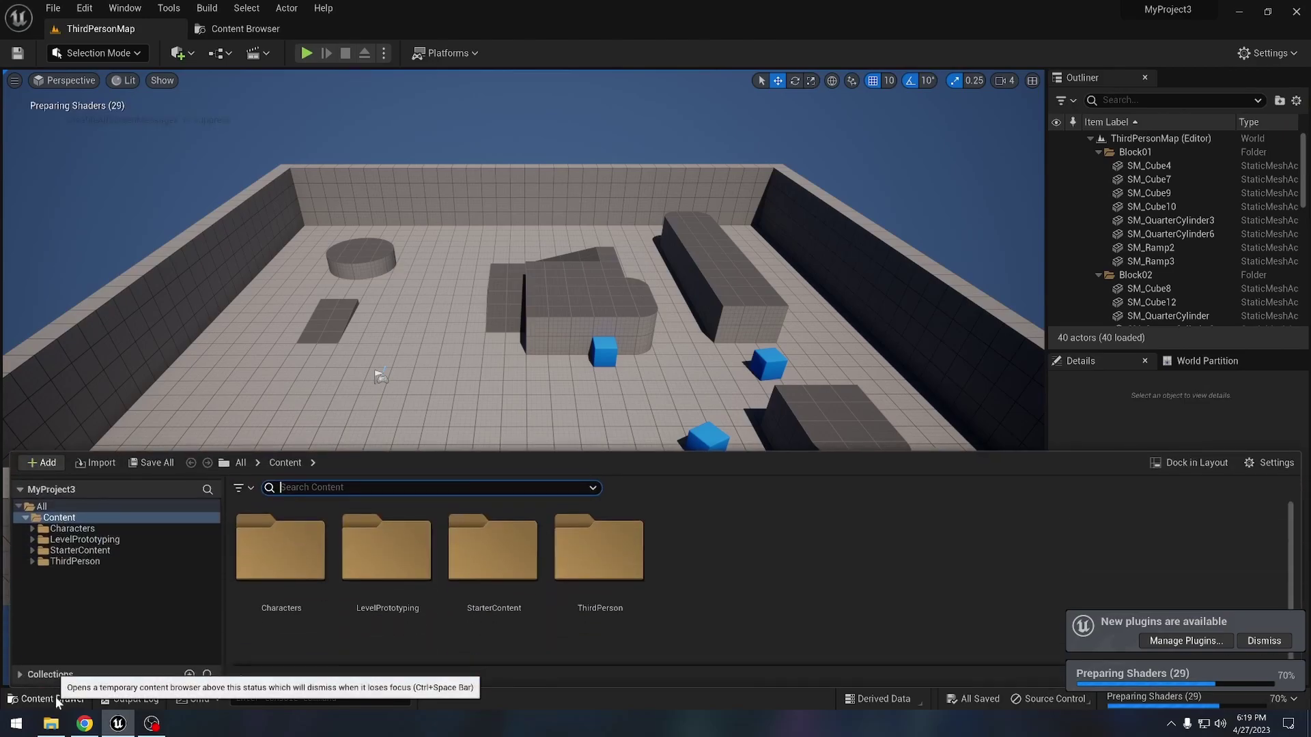
right_click(707, 570)
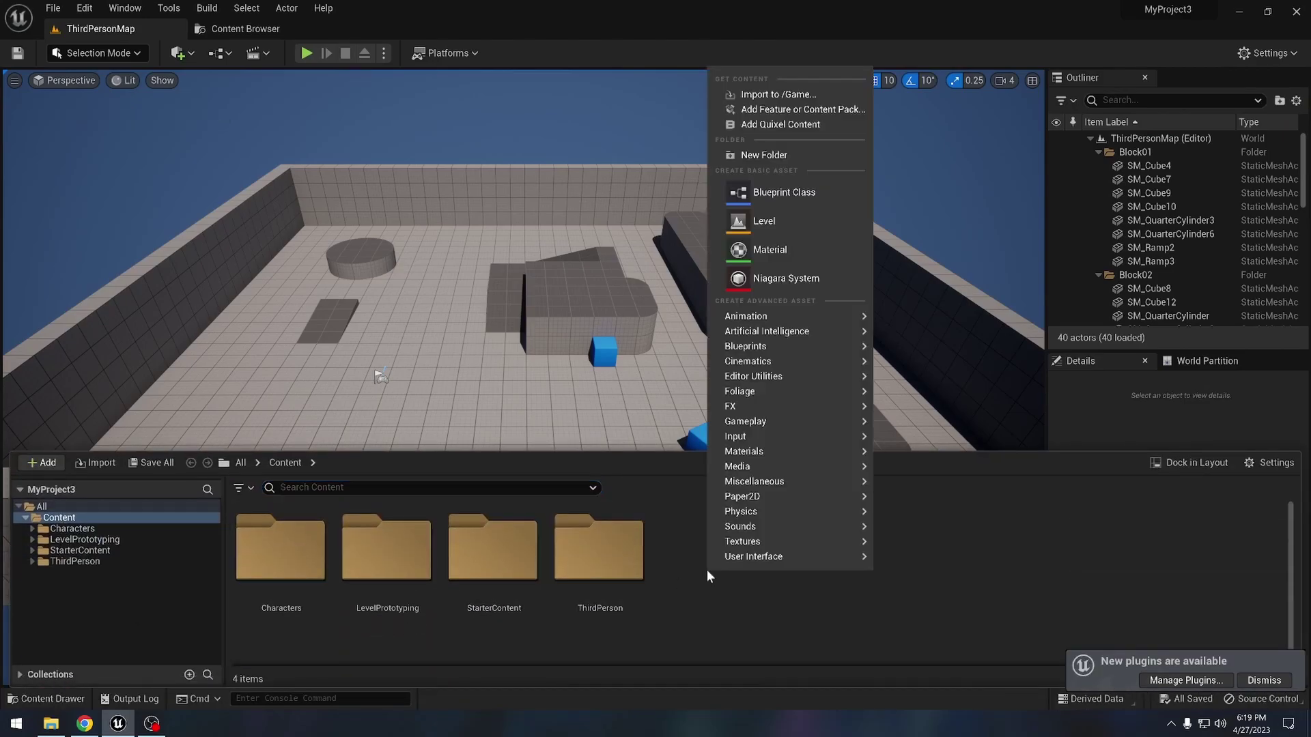
click(760, 156)
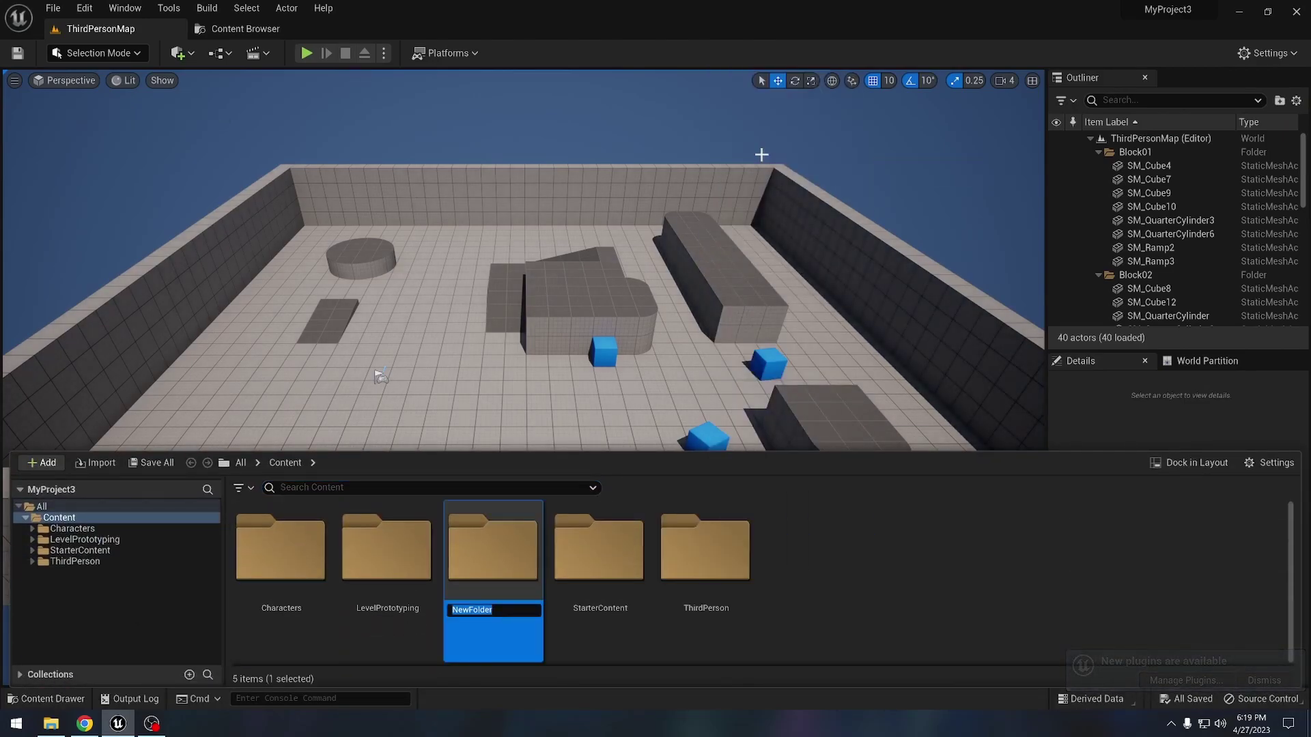
text(Animations)
key(Return)
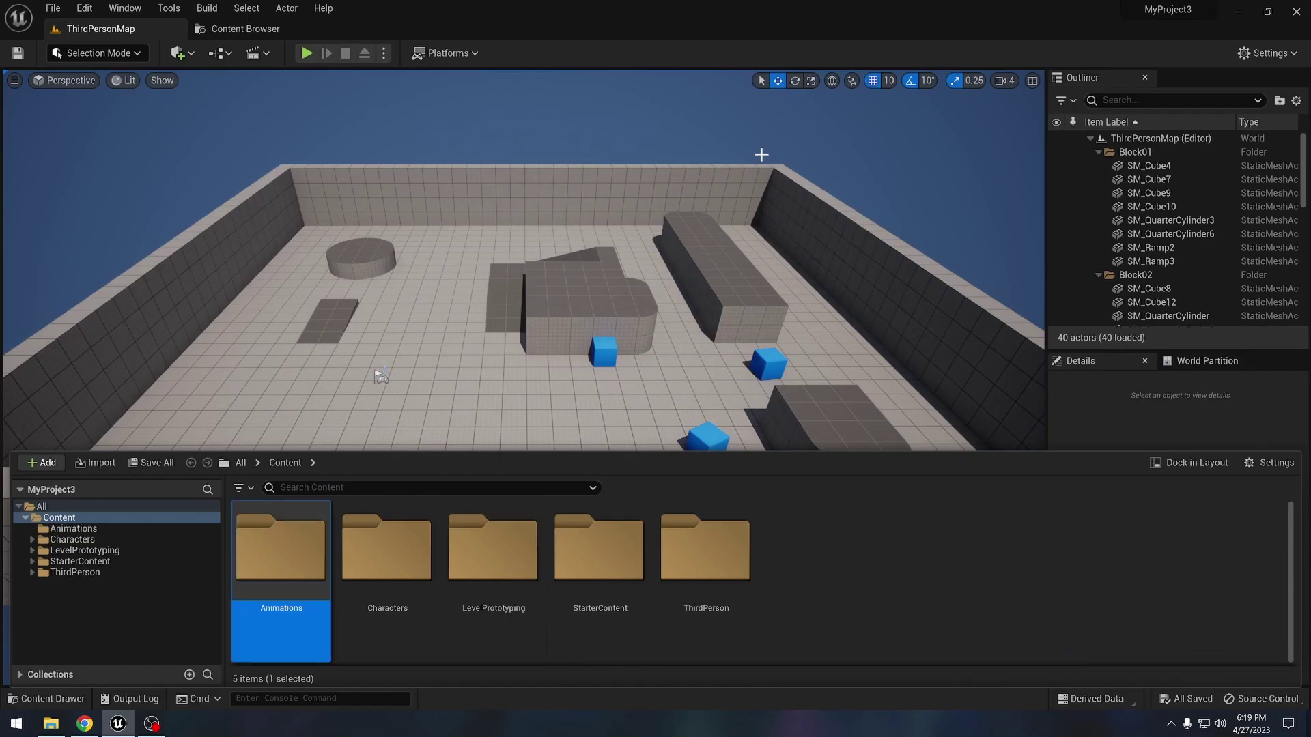
double_click(287, 570)
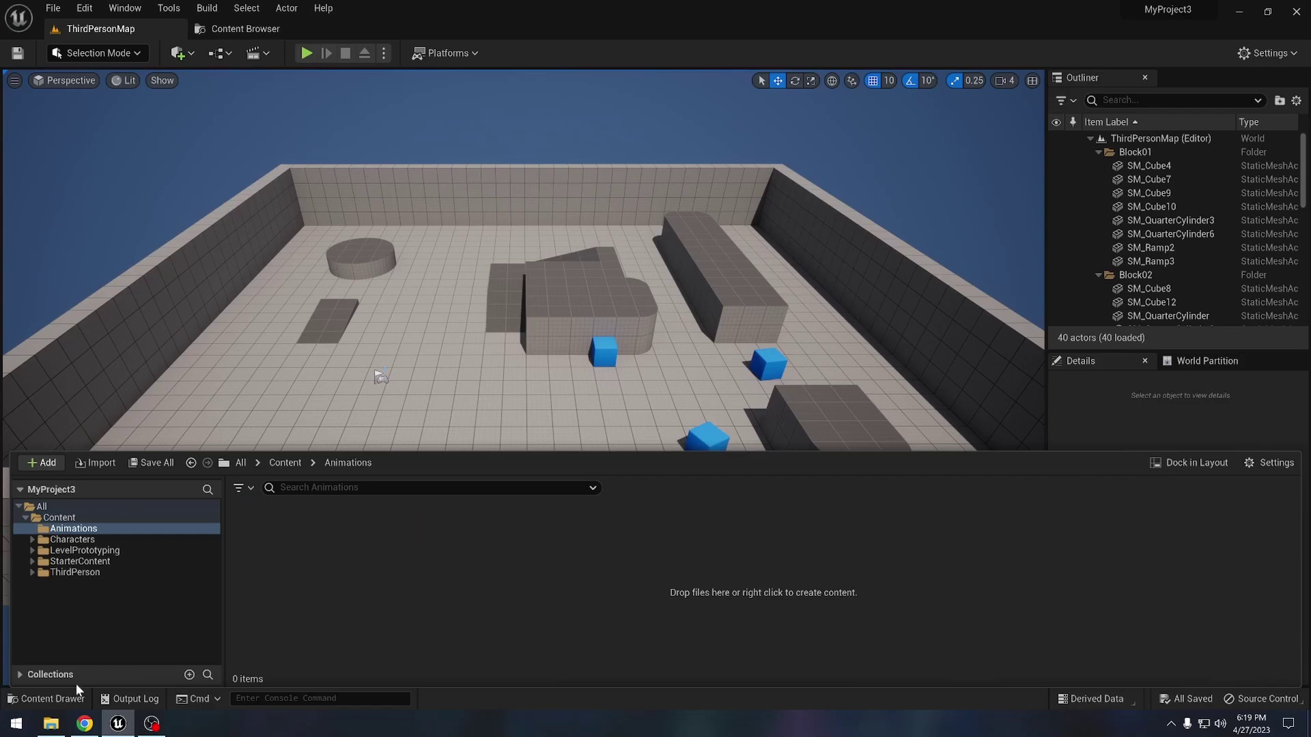
Import Twist Dance.fbx from the desktop animations folder into Animations as a skeletal mesh with Import Animations enabled.
click(51, 724)
click(673, 250)
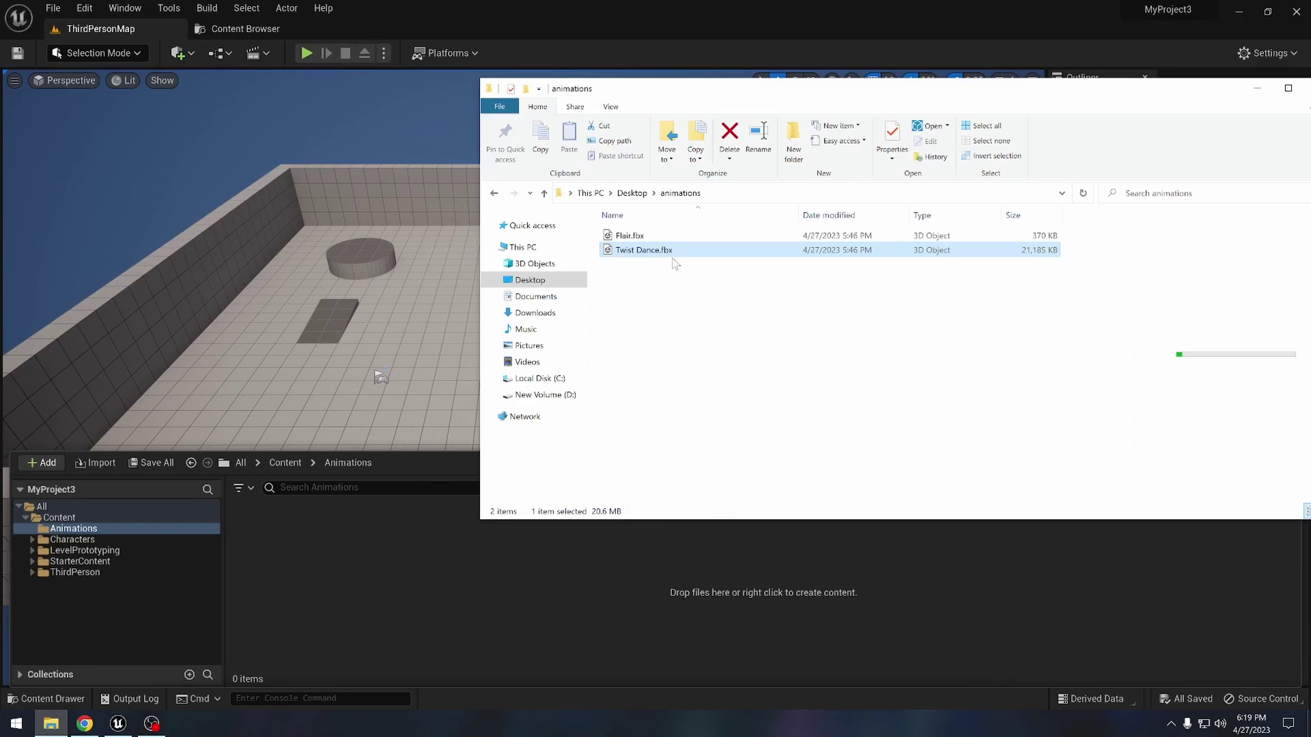
drag(672, 251, 524, 534)
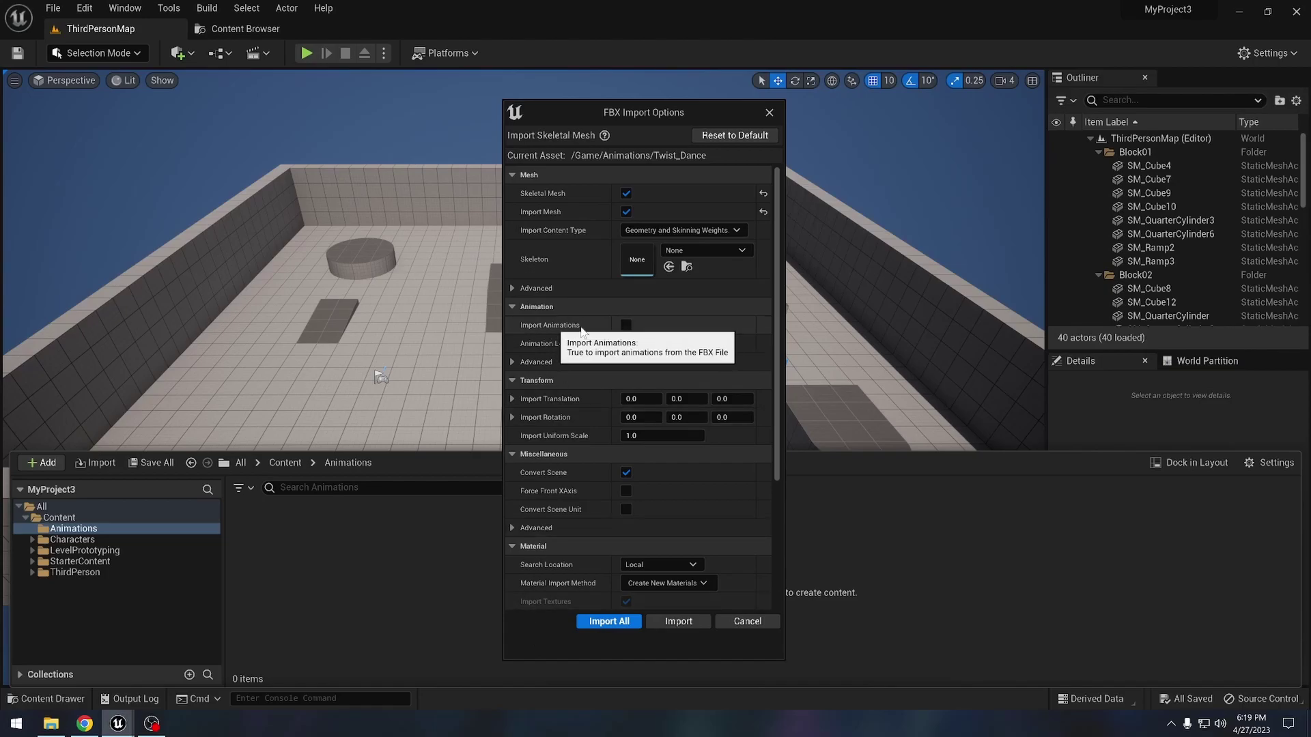
click(625, 325)
click(609, 621)
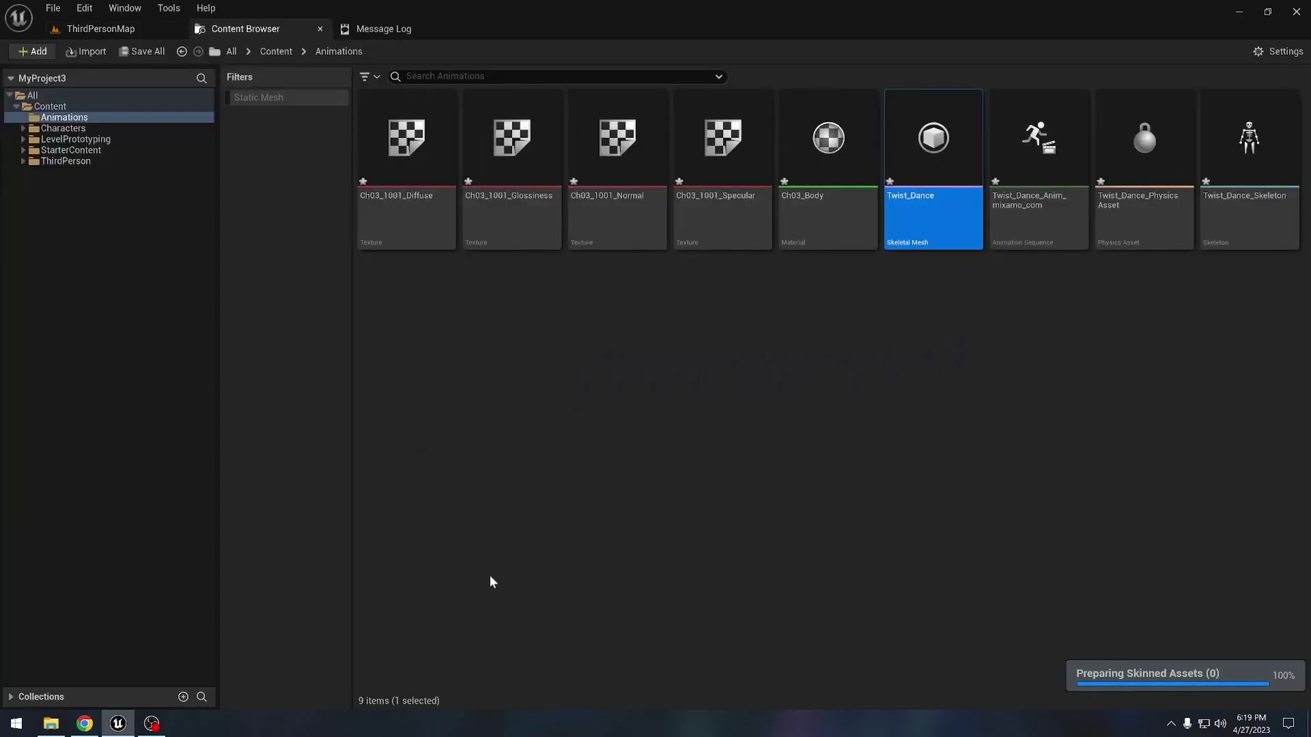
Check the FBX import messages, and close the Message Log and the separate Content Browser.
click(350, 30)
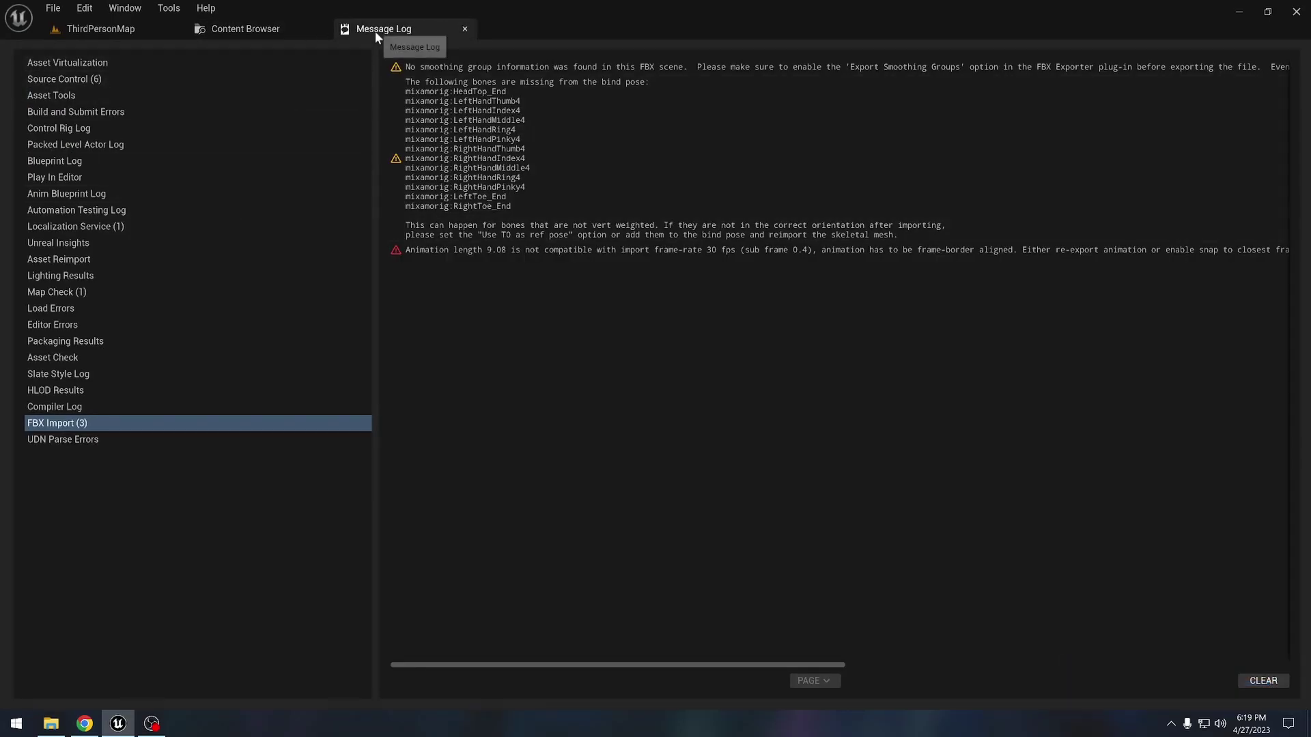
click(465, 29)
click(320, 29)
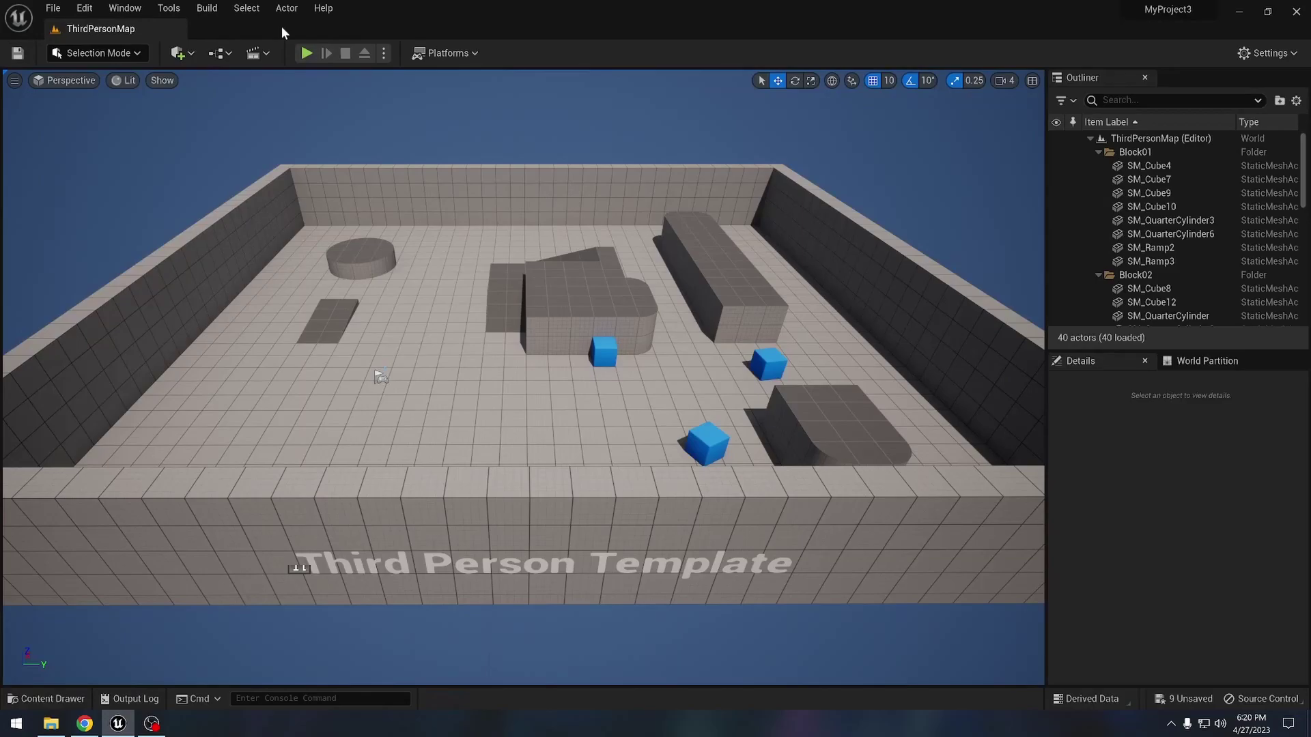
Import Flair.fbx from the desktop animations folder into the Animations folder, using Twist_Dance_Skeleton as its skeleton.
click(64, 698)
click(50, 724)
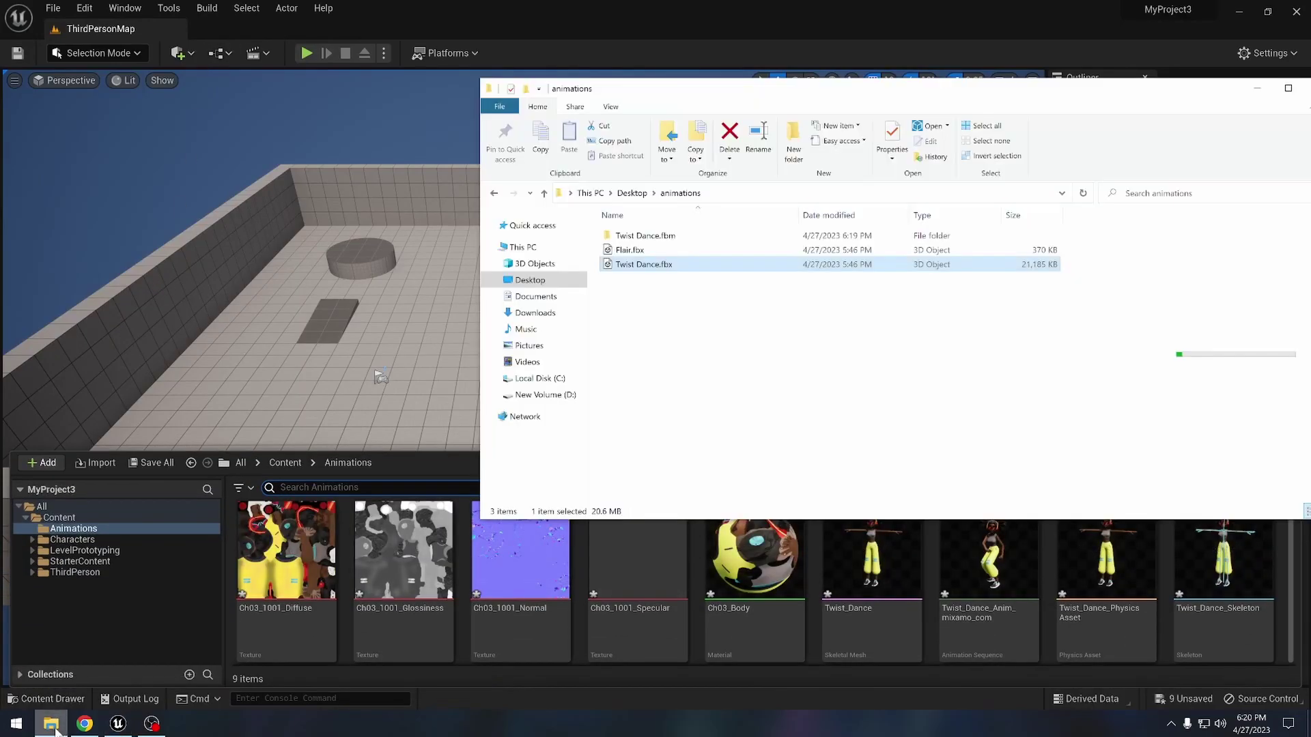
click(650, 249)
drag(649, 251, 346, 612)
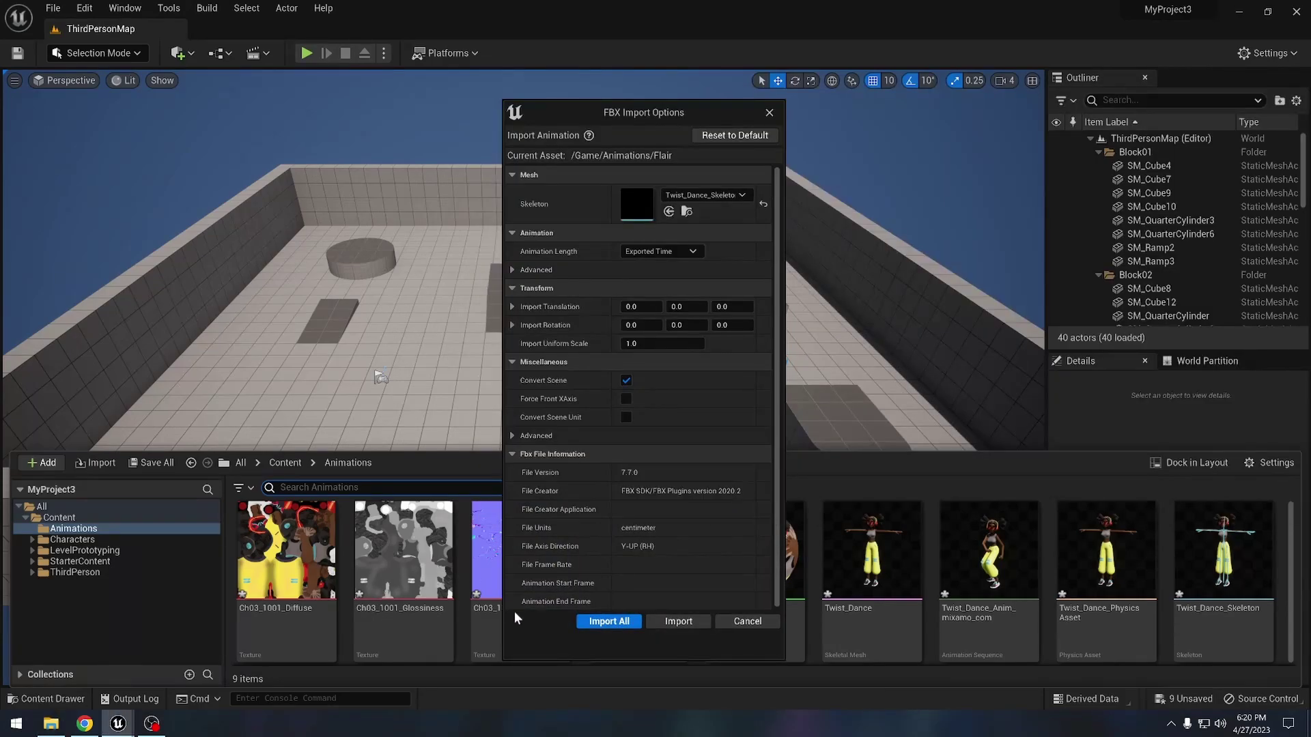
click(585, 621)
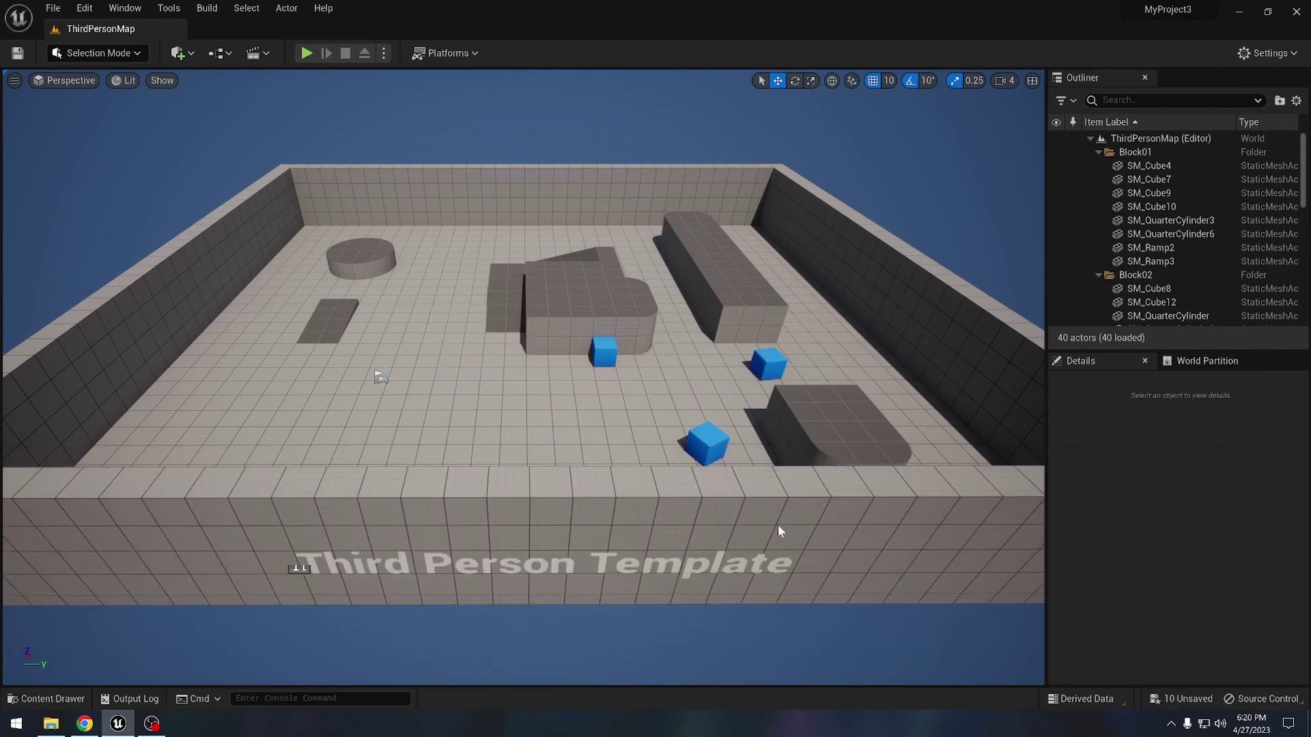
Reduce the thumbnail size of the assets shown in the Animations folder.
click(80, 700)
click(1267, 463)
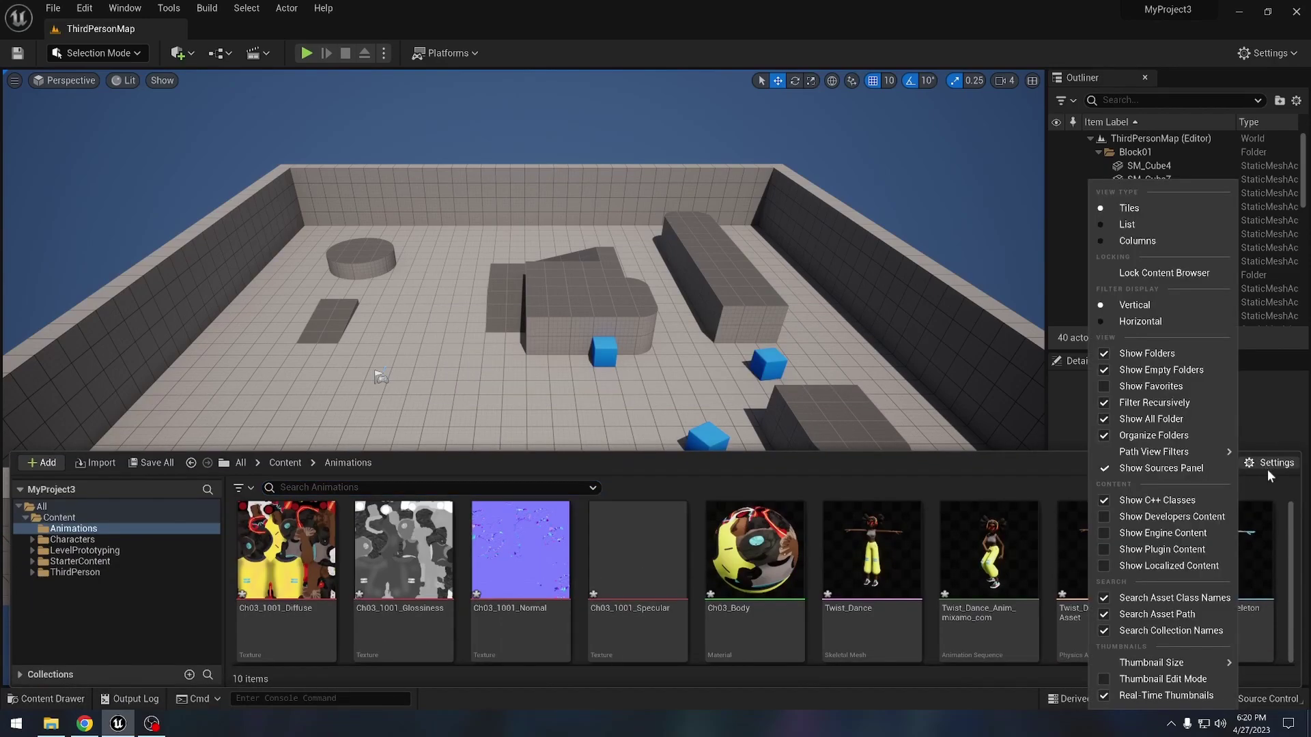
mouse_move(1225, 662)
click(1274, 652)
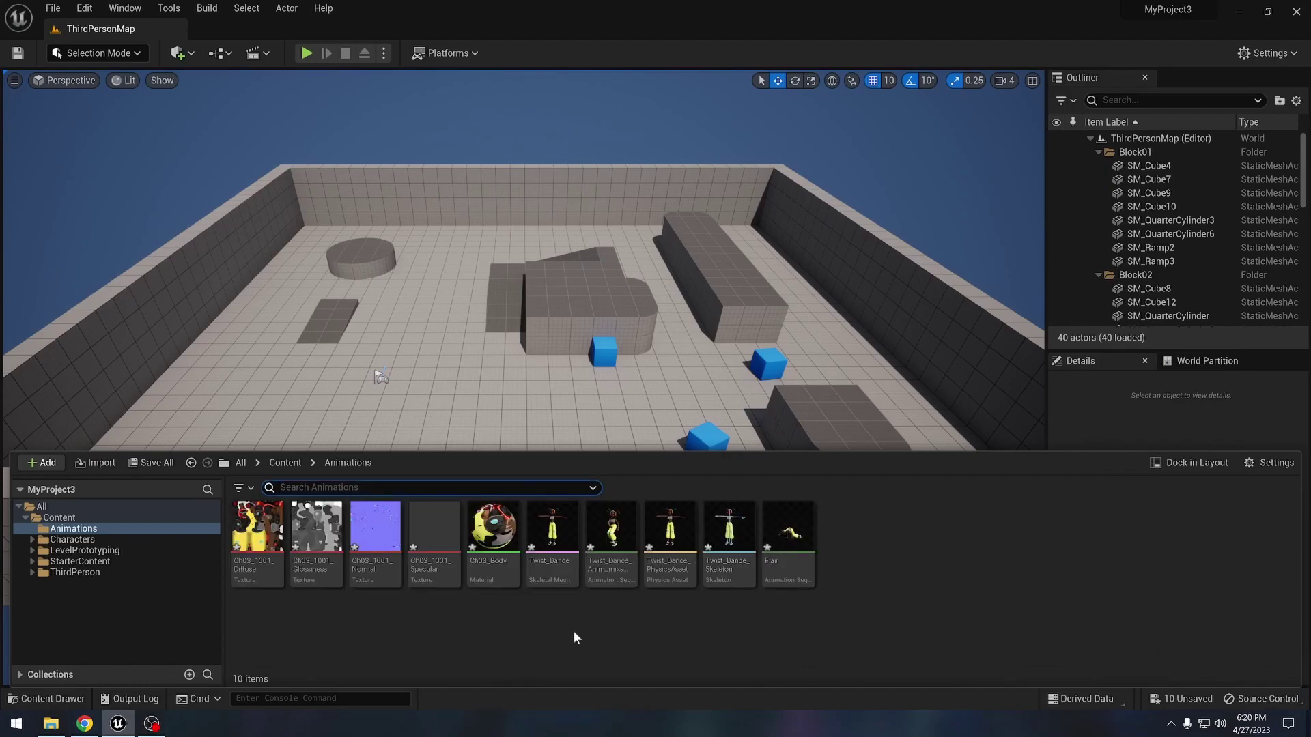
Place the Twist Dance and Flair animation sequences on the level floor, one on each side of the PlayerStart.
drag(611, 536, 325, 383)
click(61, 695)
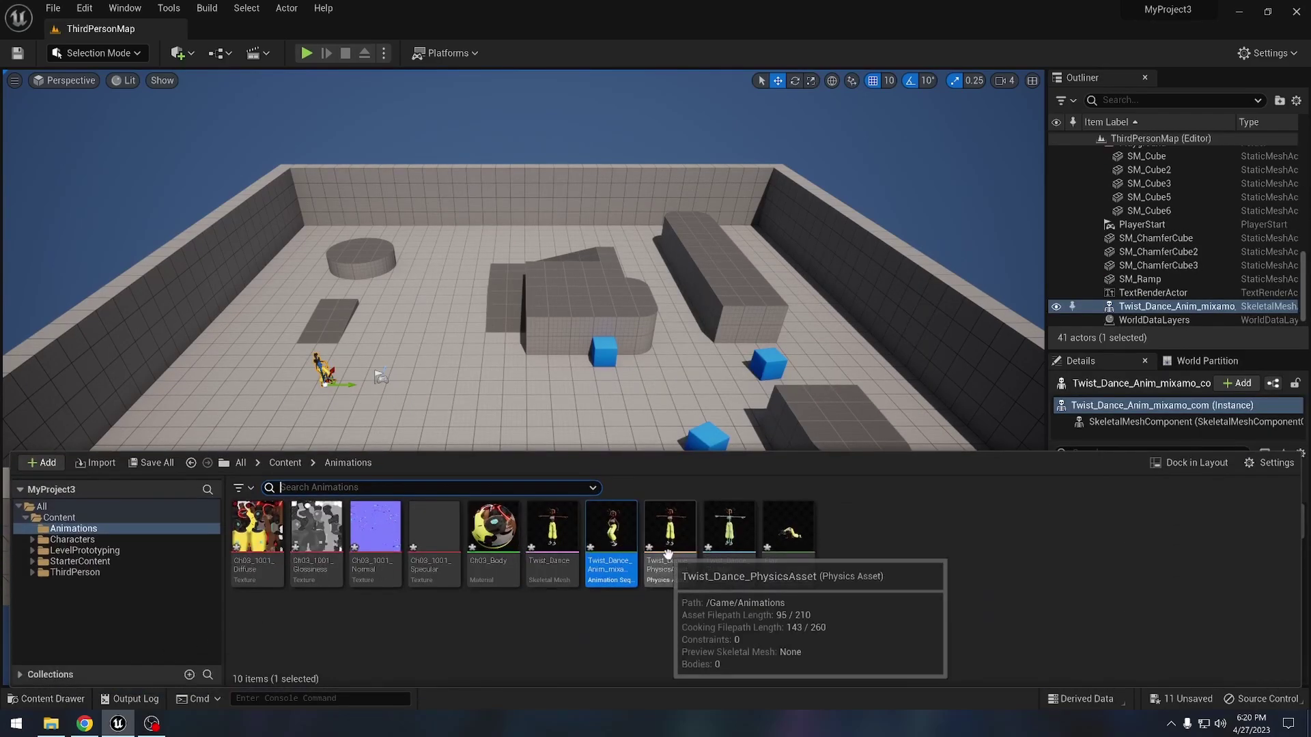
drag(785, 568, 403, 374)
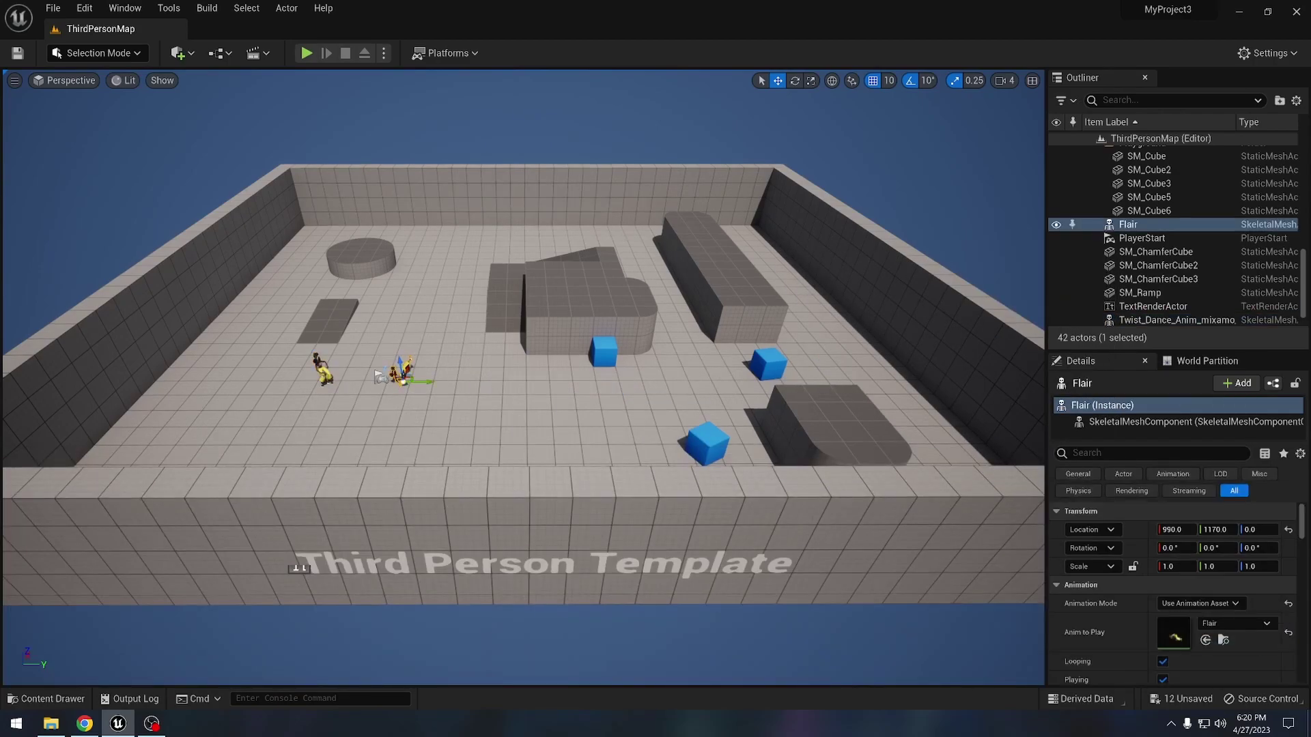
Move the PlayerStart along the floor, farther away from the two dancing characters.
key(f)
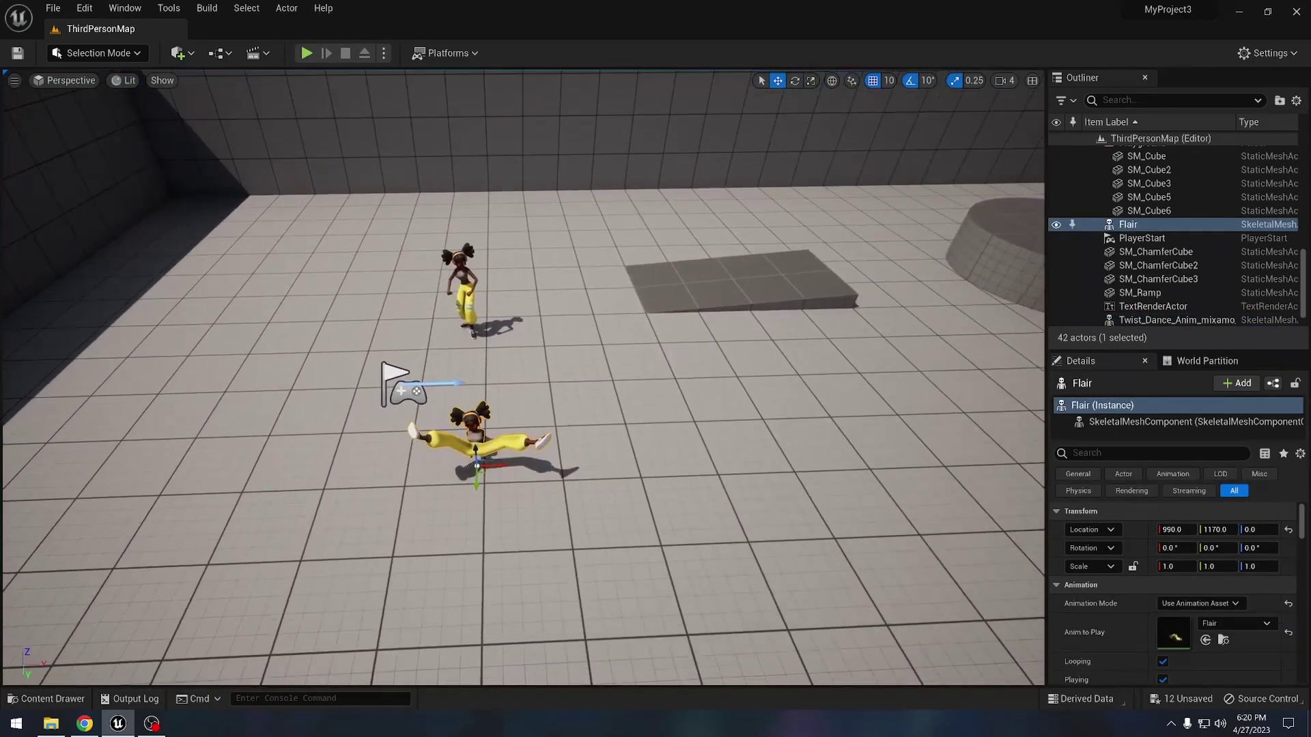
click(392, 386)
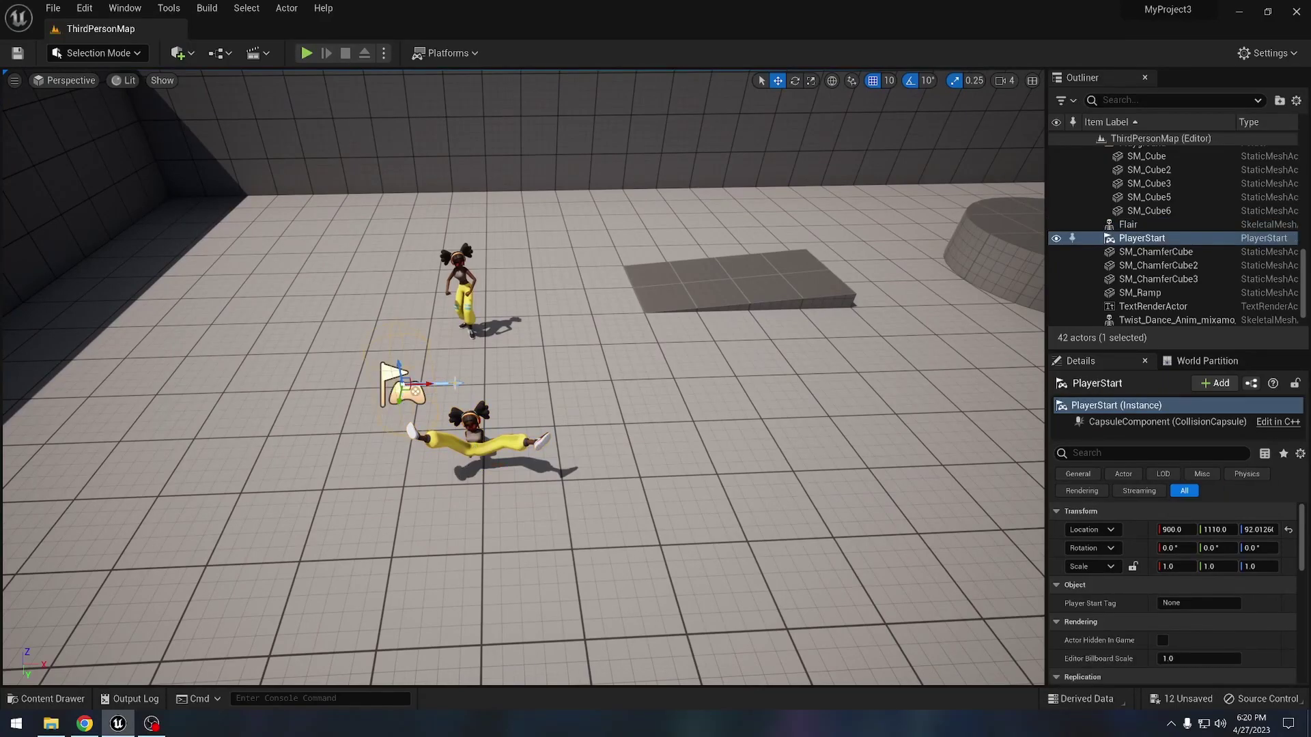
drag(424, 384, 215, 391)
Undo the deletion of the Twist Dance character and lower it to a height of about 3.14, just above the floor.
click(472, 424)
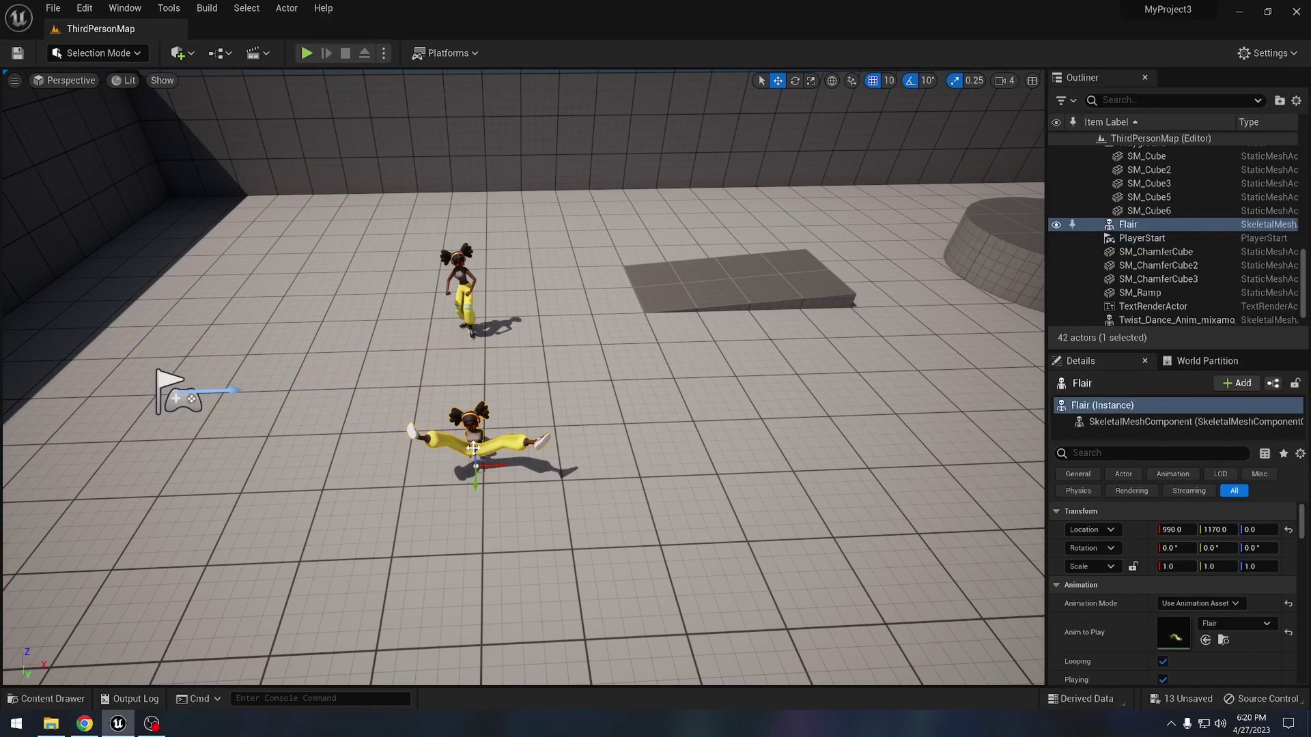
click(459, 273)
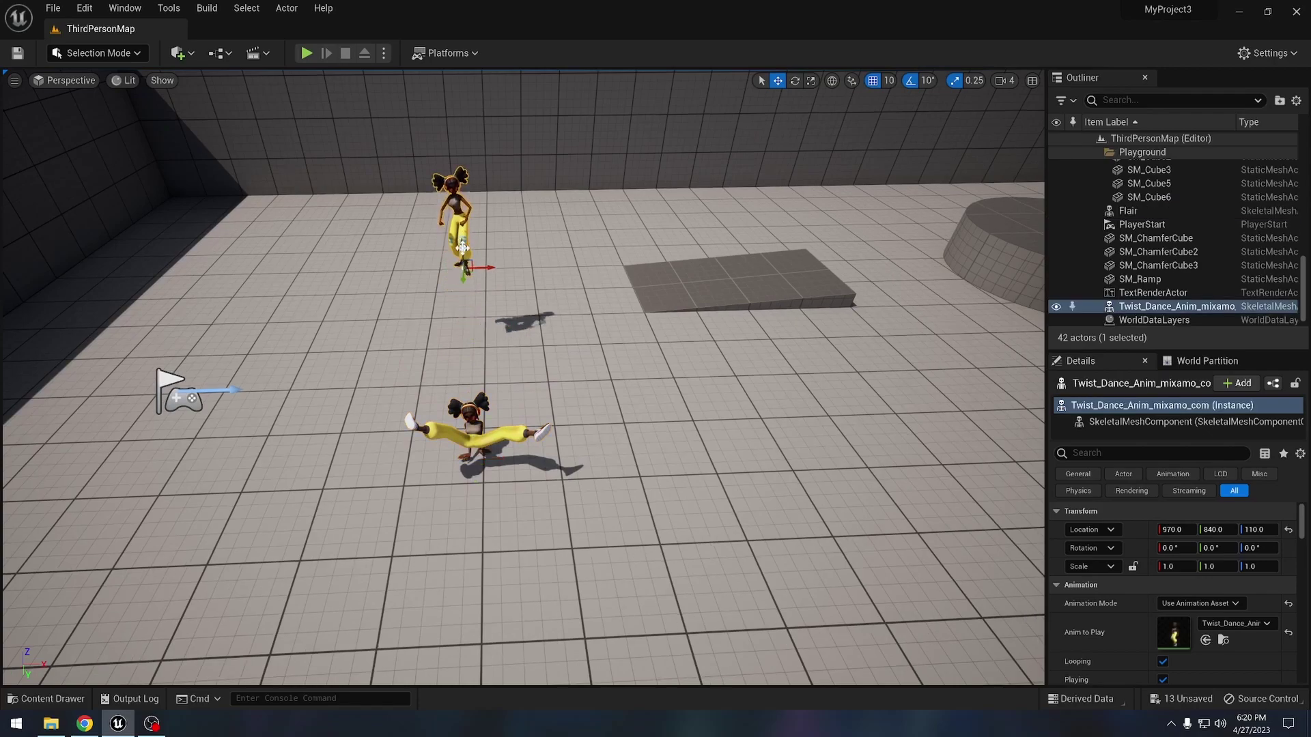
key(Delete)
key(ctrl+z)
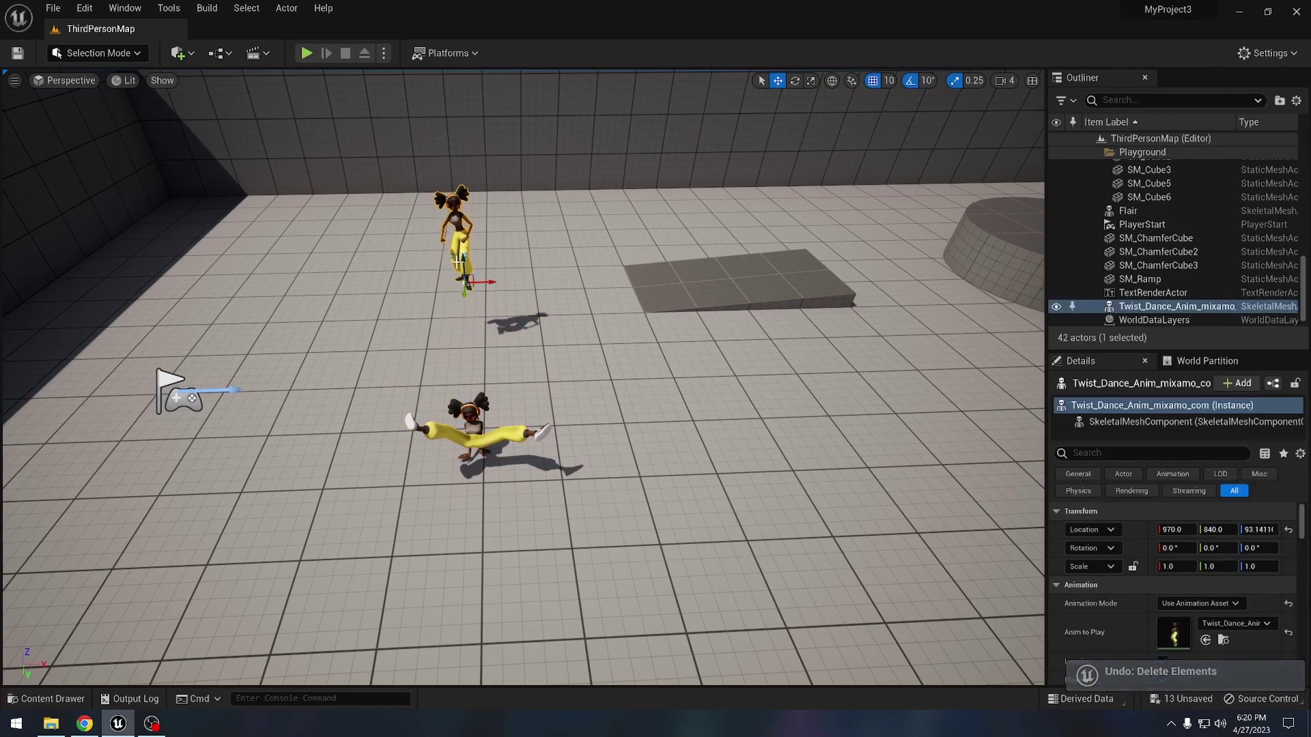
scroll(457, 262, down, 5)
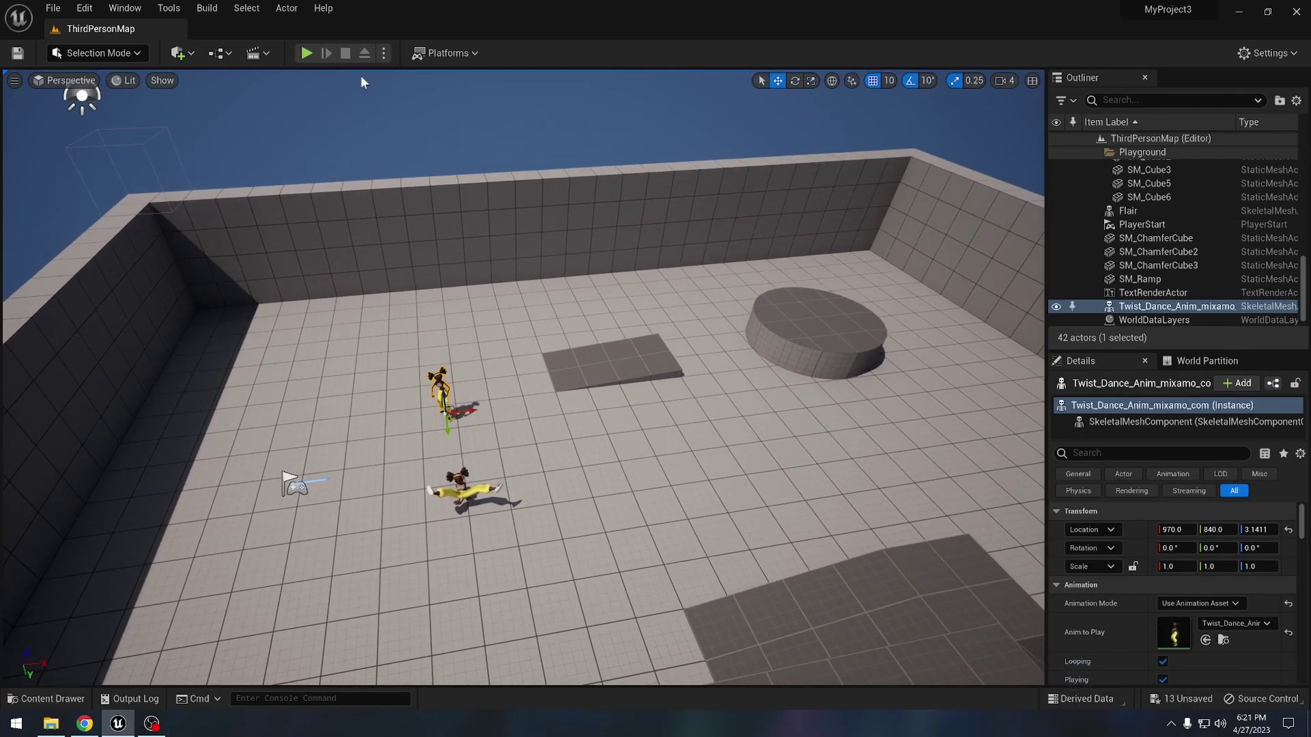
Play the level in the editor to watch both dance animations beside the player character, and stop the play session.
key(alt+p)
click(340, 211)
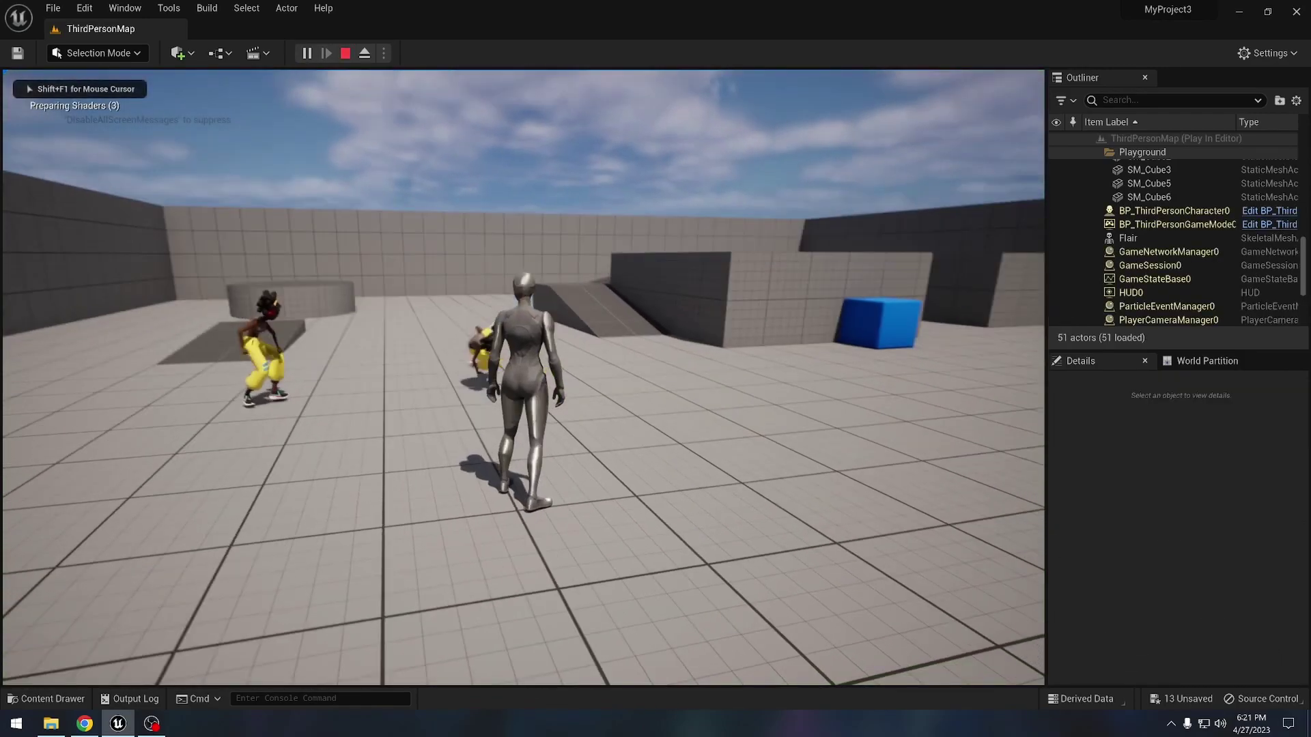
key(w)
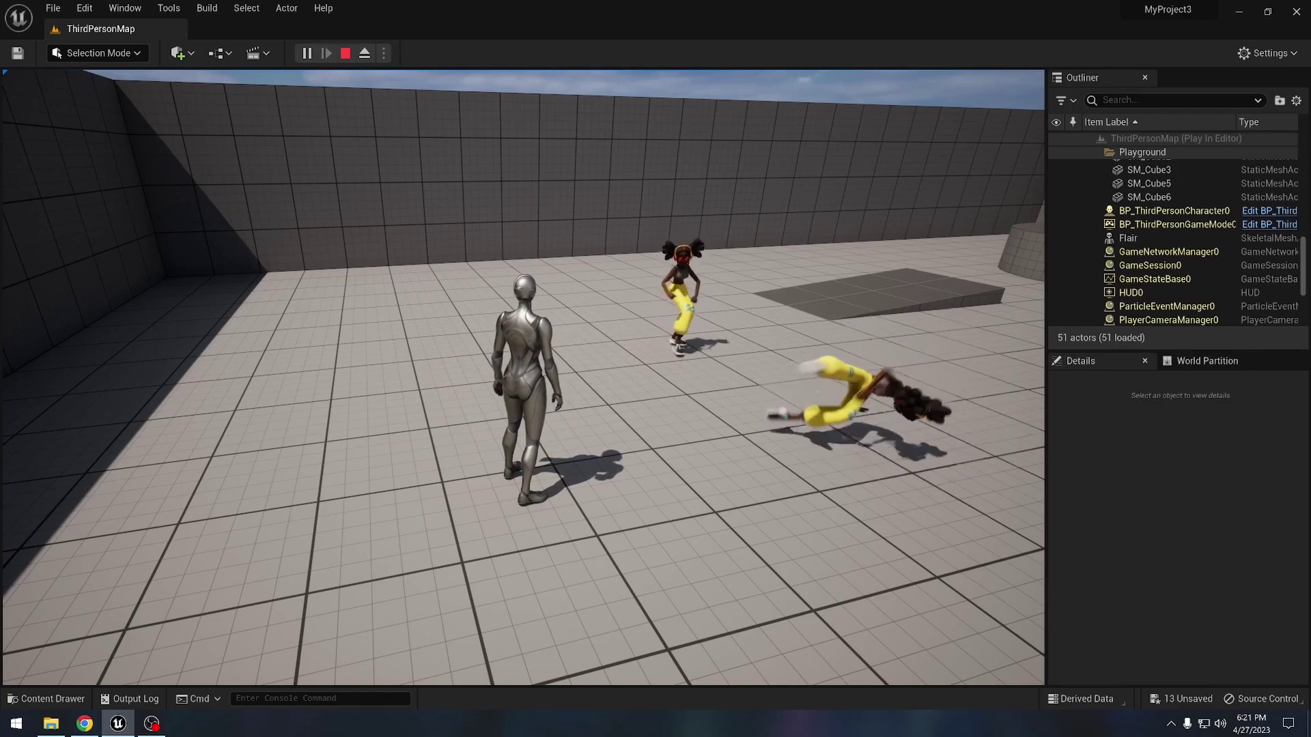
key(Escape)
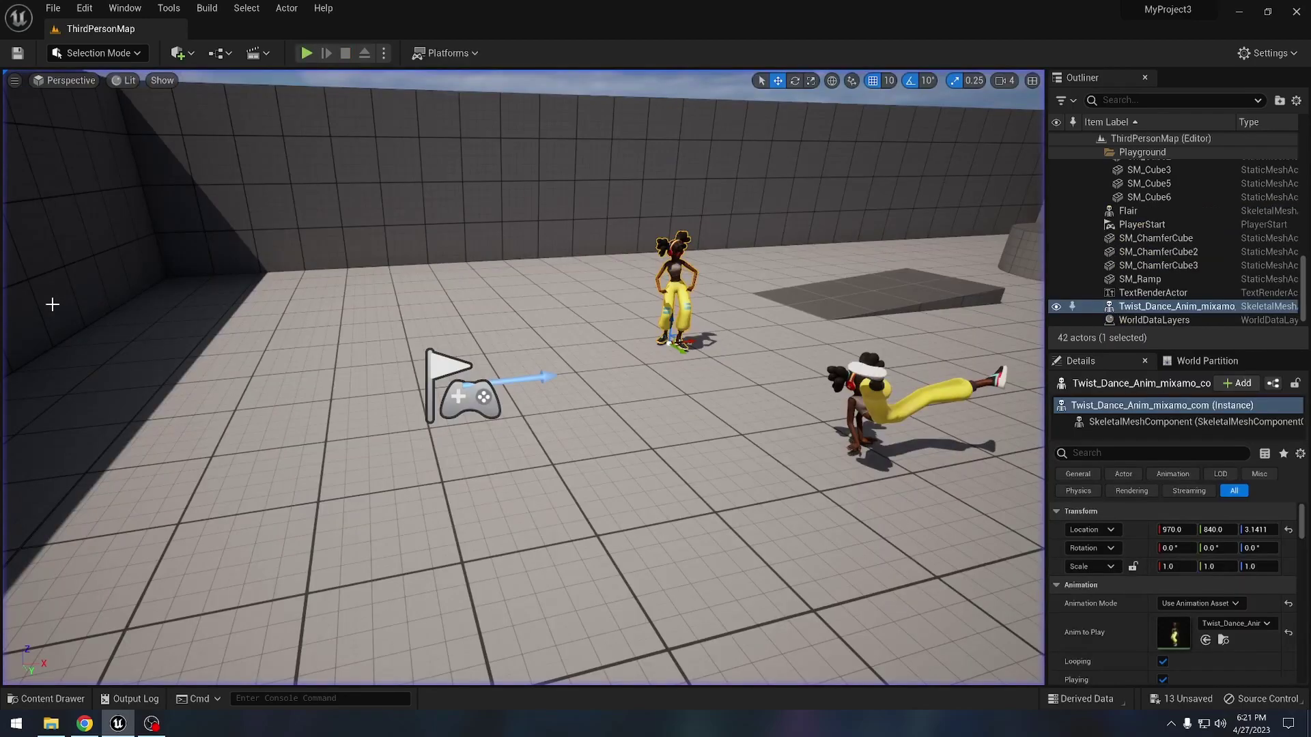
Create an IK Rig named MixamoIKRig in the Animations folder, based on the Twist_Dance skeletal mesh.
click(72, 699)
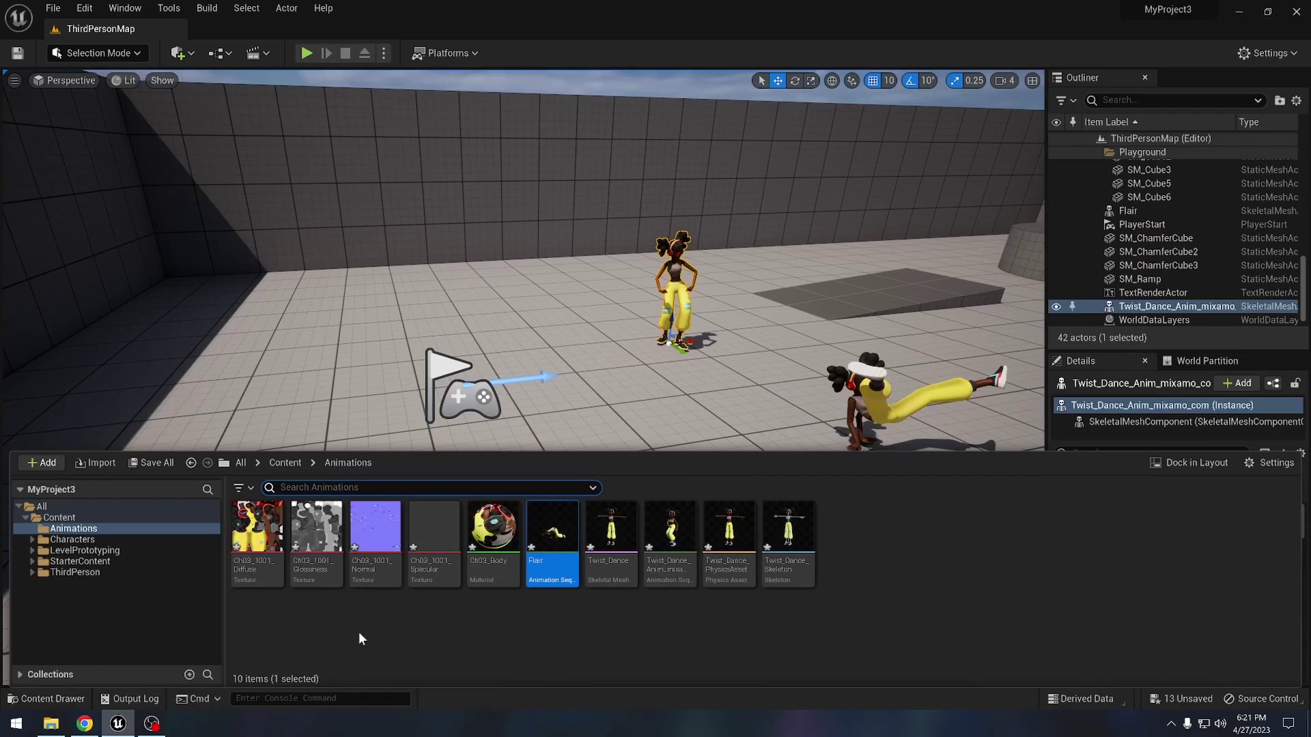
right_click(850, 564)
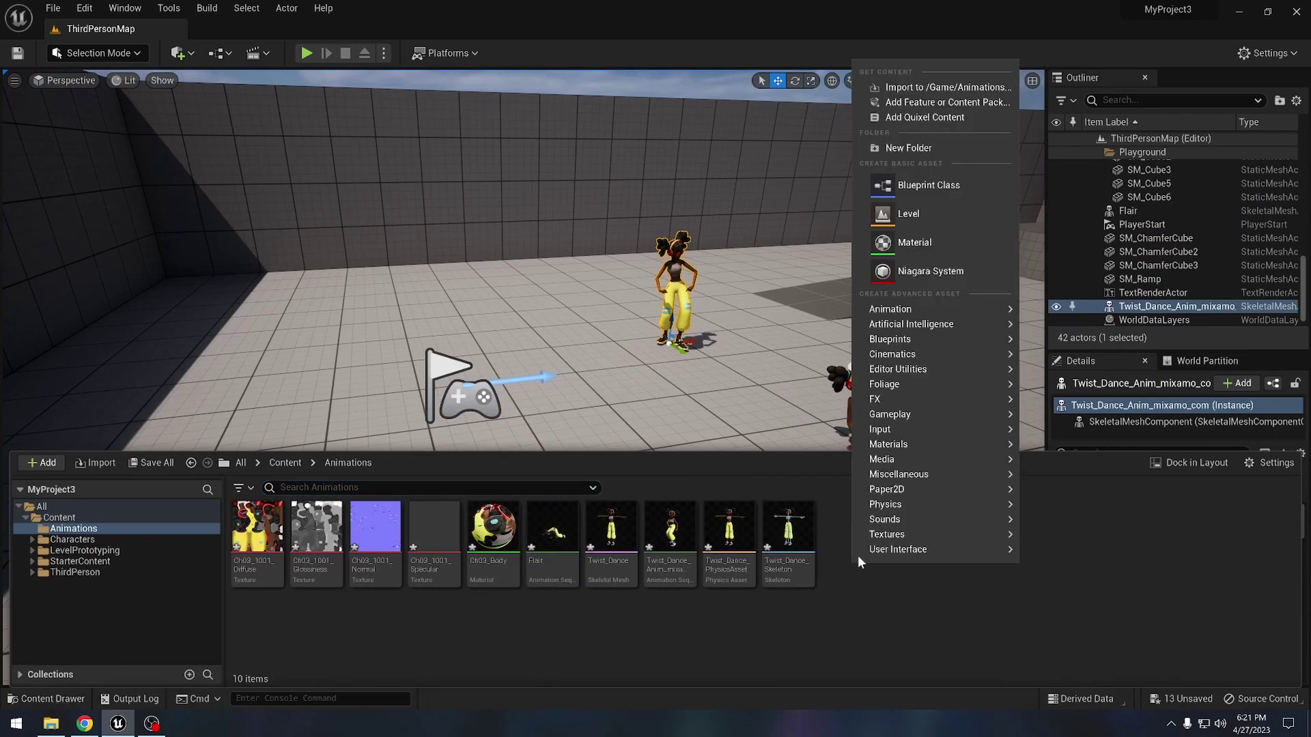
mouse_move(943, 311)
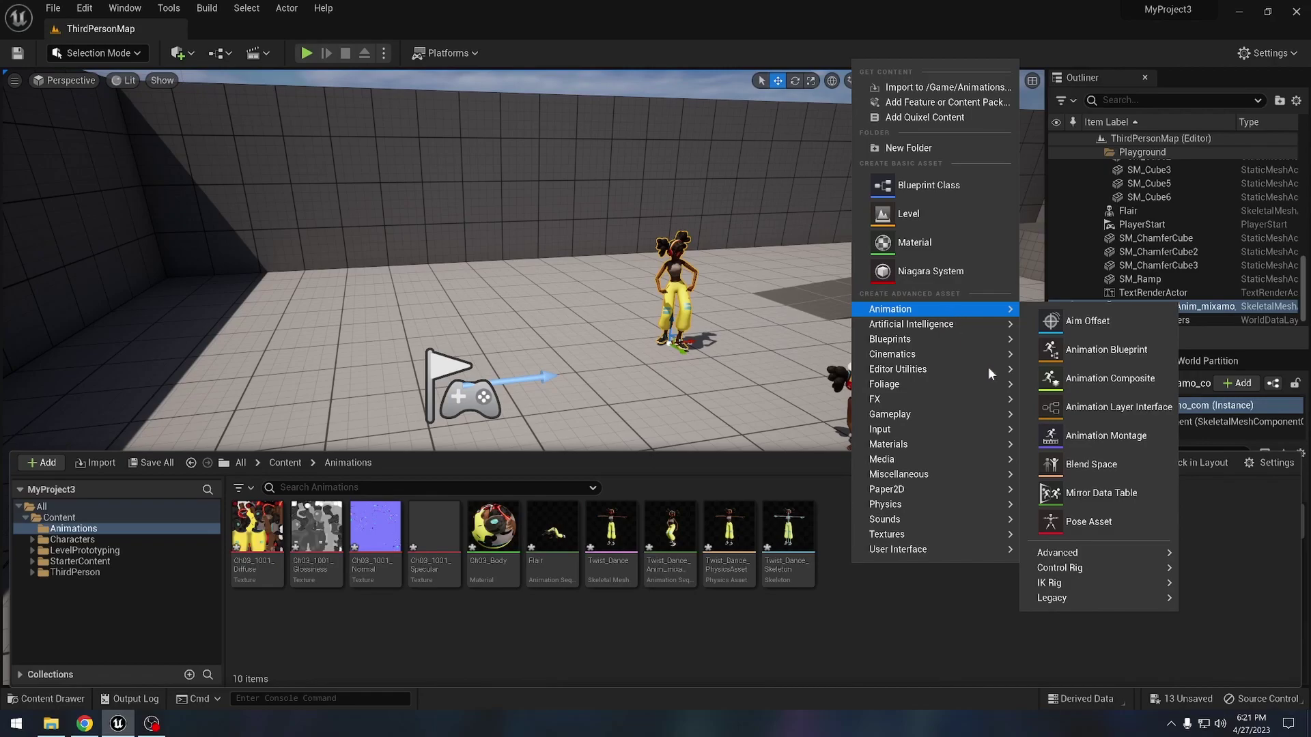
mouse_move(1065, 584)
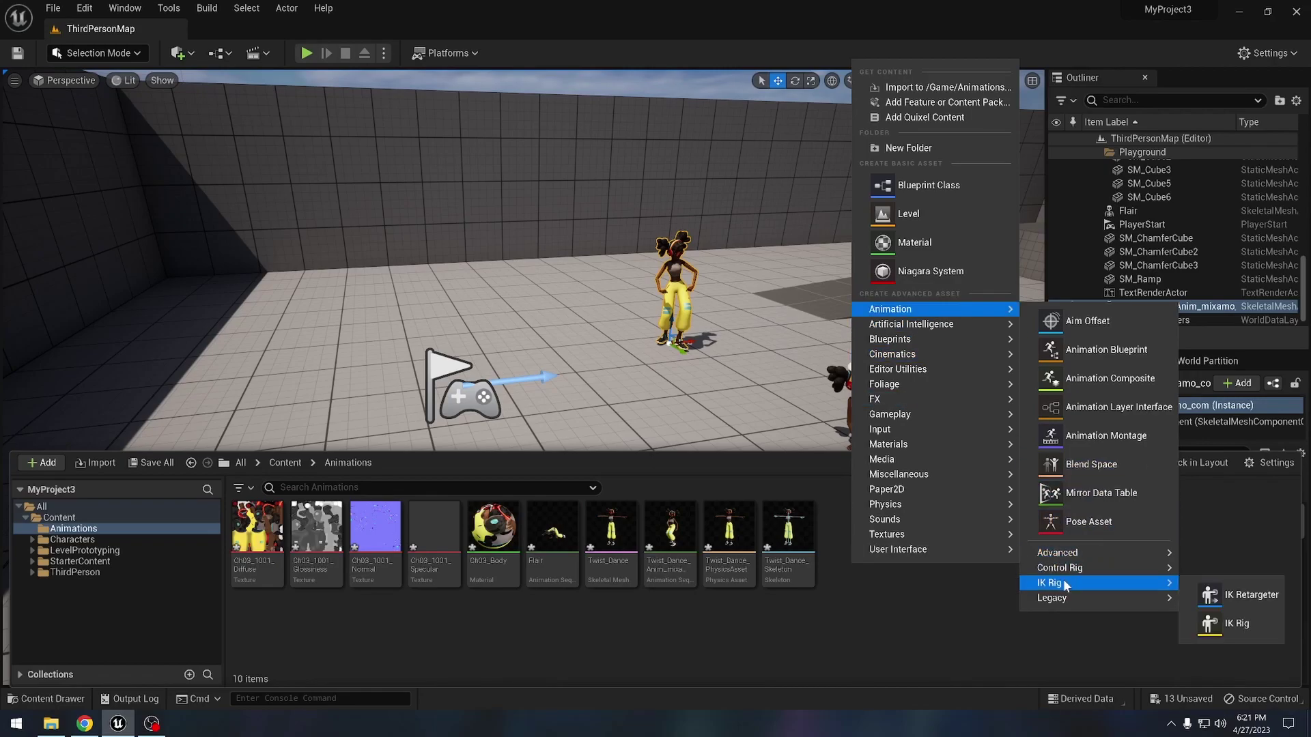
click(1246, 624)
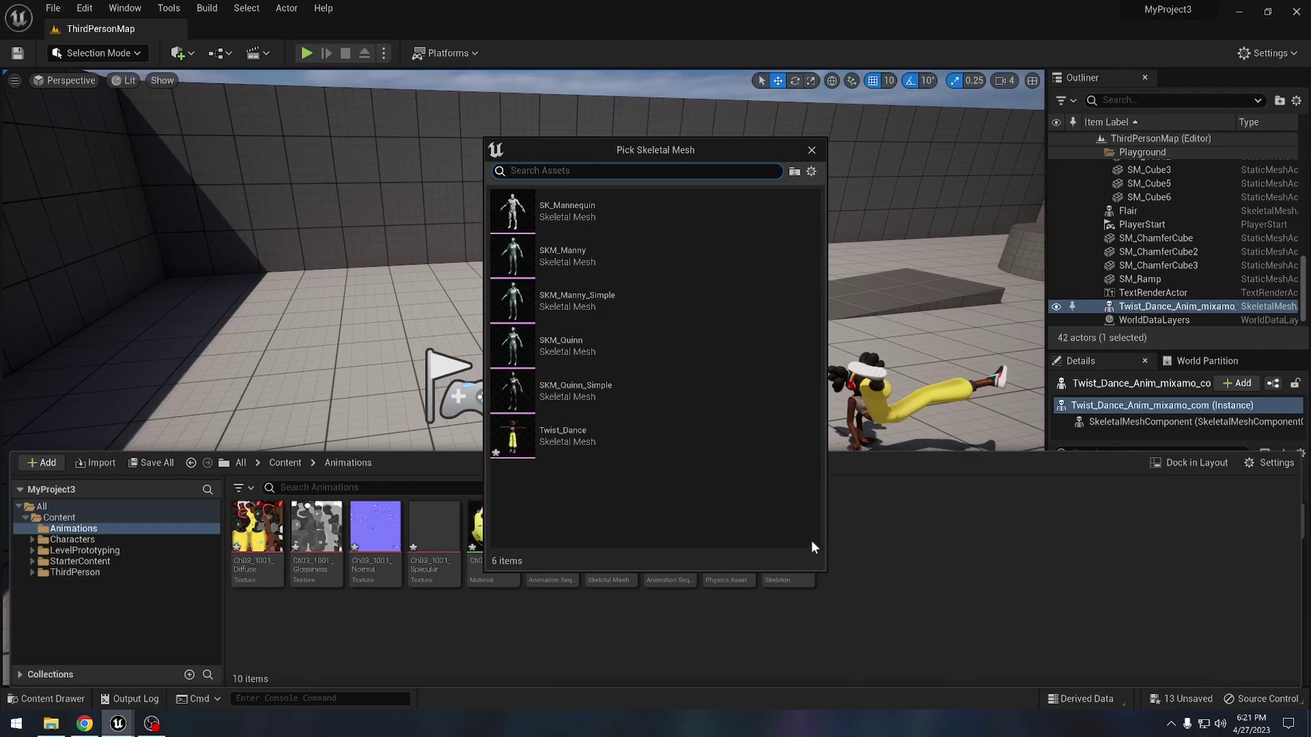
click(555, 436)
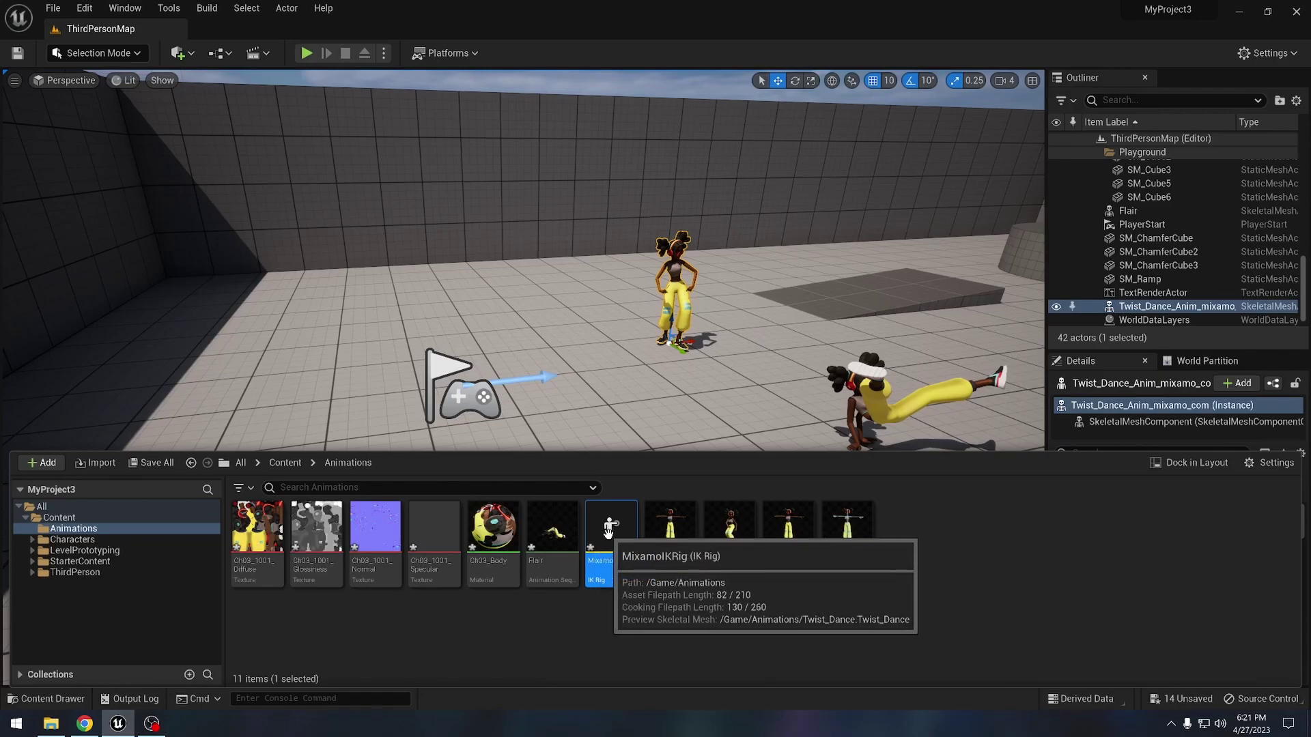
Open MixamoIKRig docked beside the level editor, and set the Hips bone as its retarget root.
double_click(608, 532)
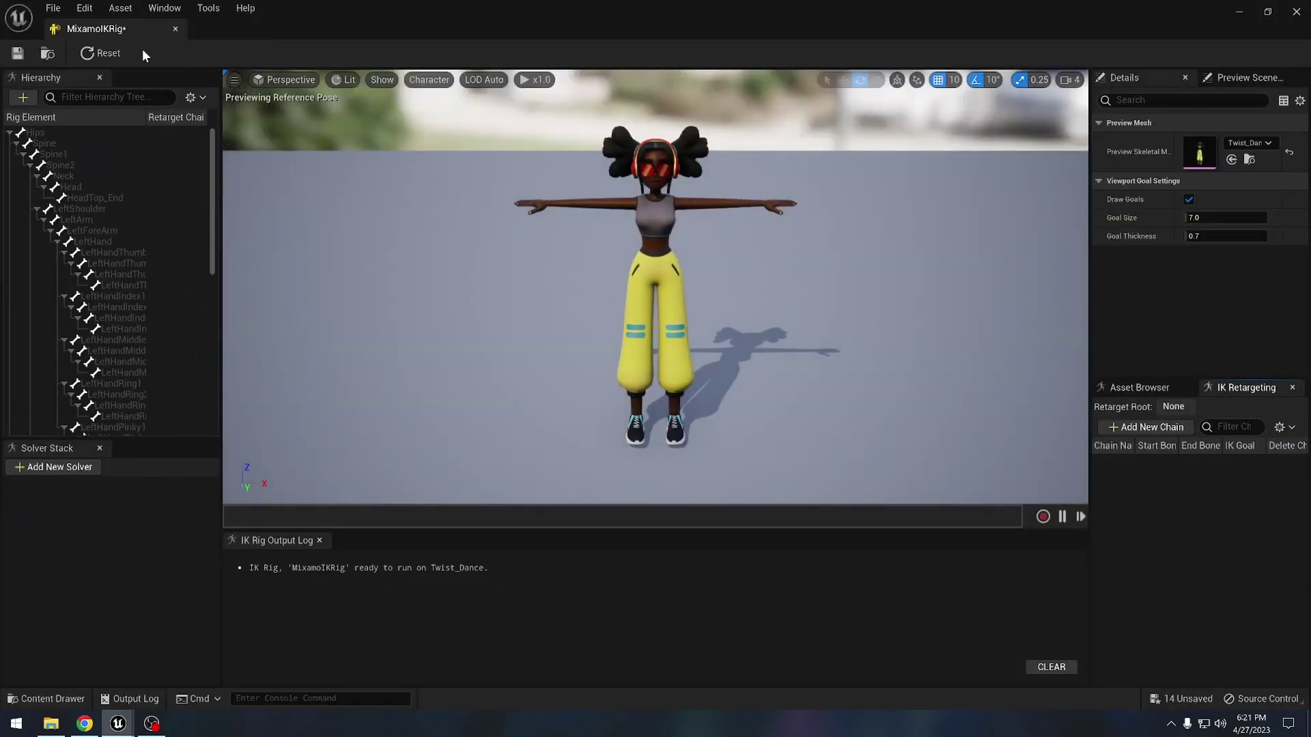
drag(142, 48, 241, 23)
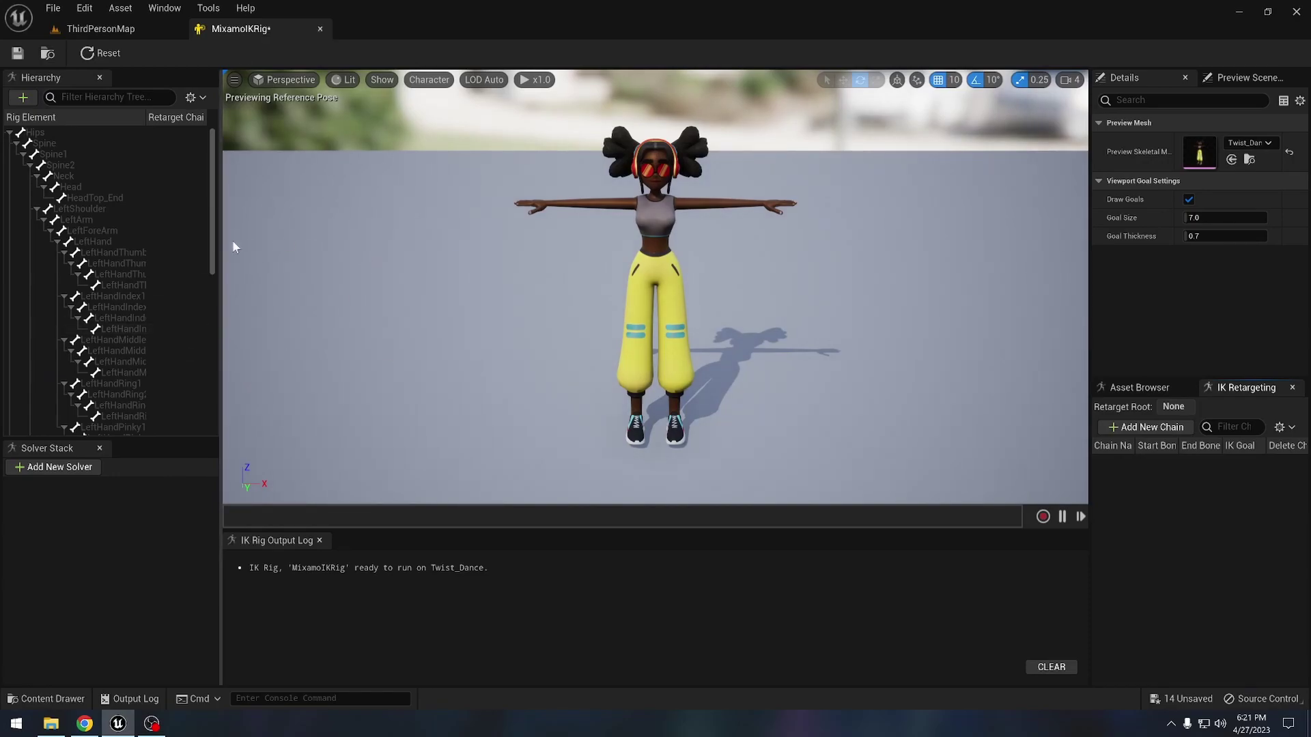
click(52, 133)
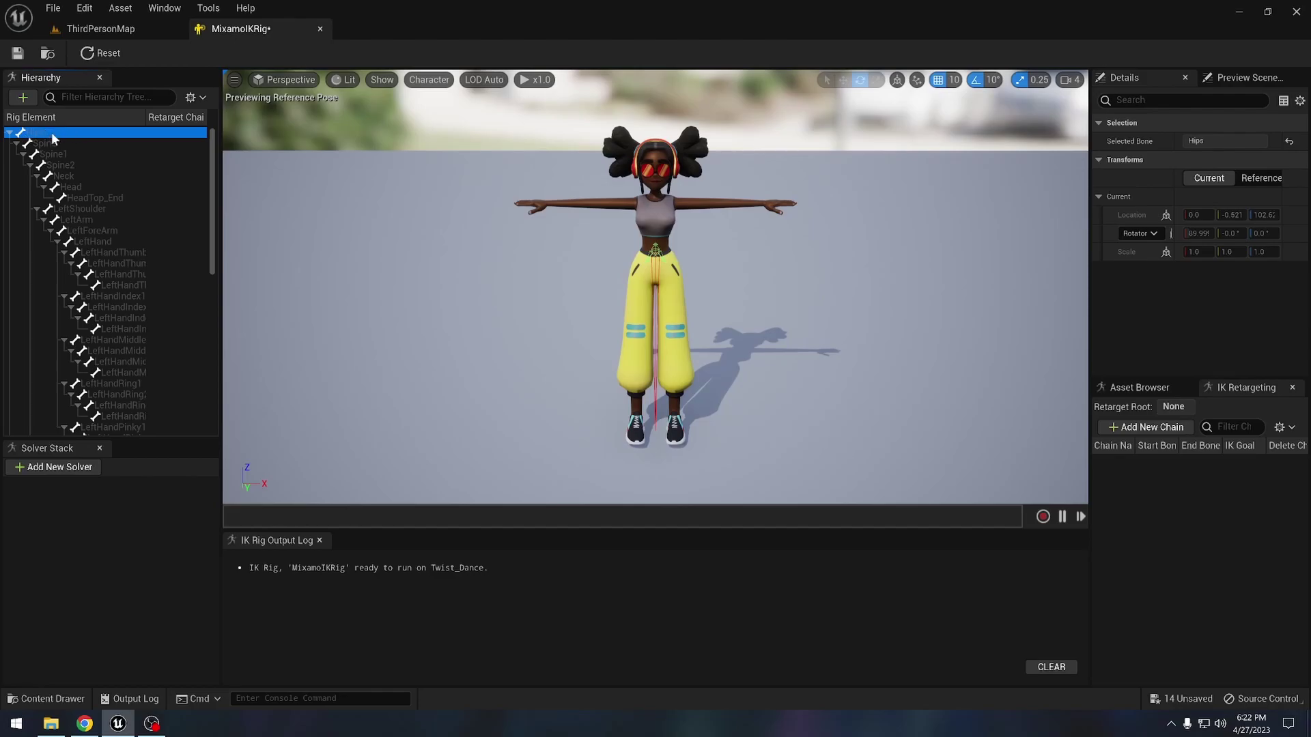
right_click(52, 132)
click(116, 339)
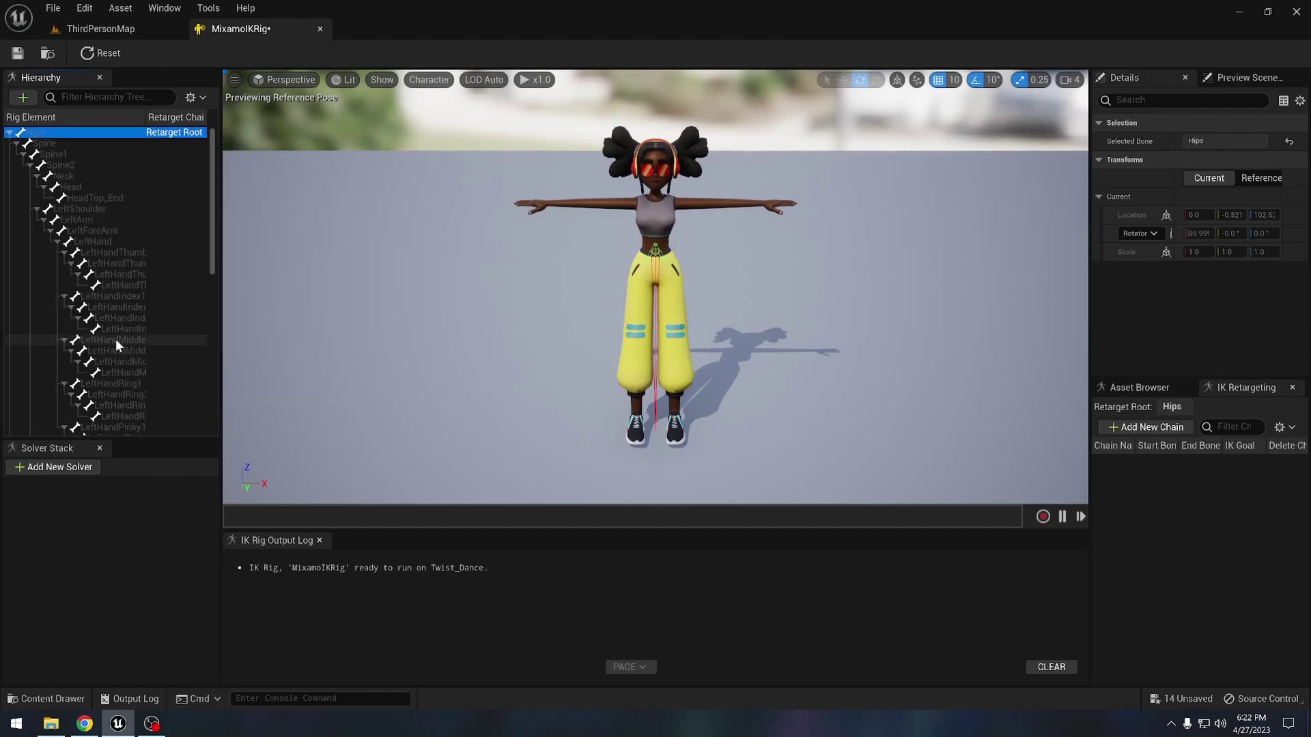
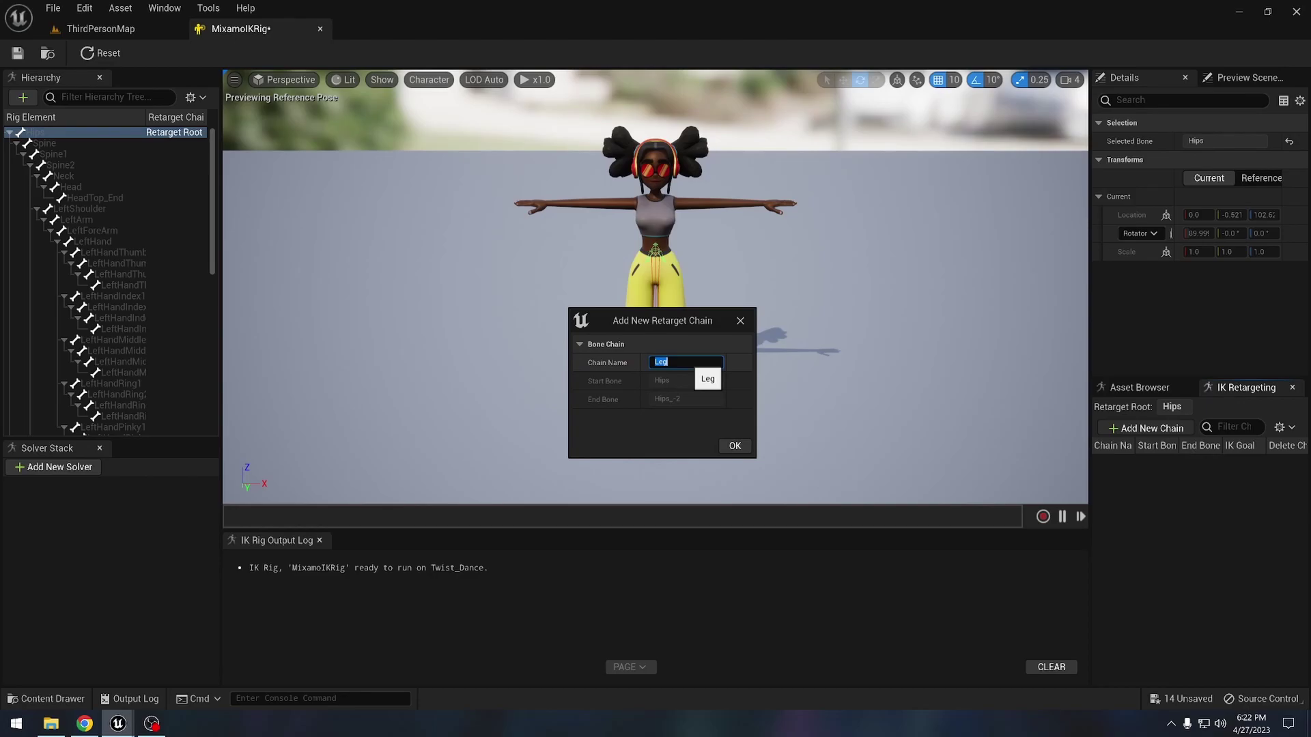
Add a retarget chain named spine without a goal, running from the Spine bone to the Head bone.
text(spine)
click(734, 446)
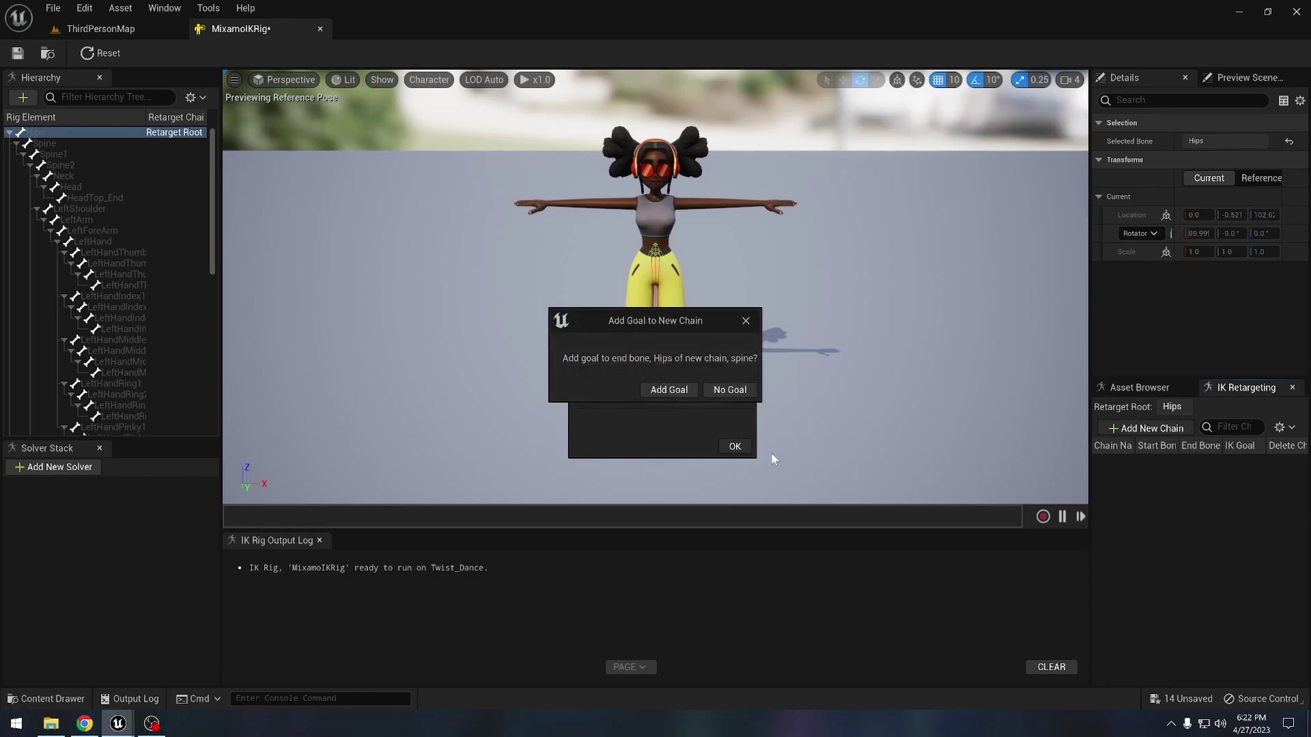
click(720, 390)
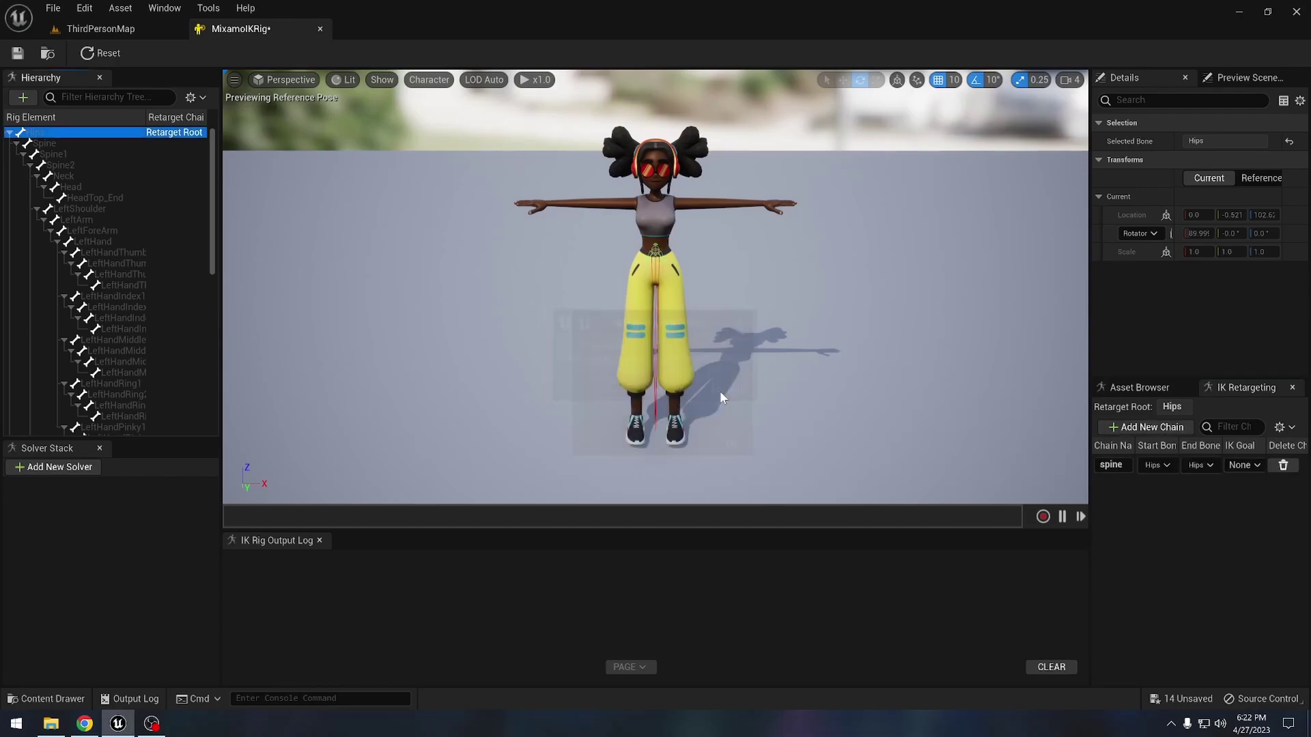
click(1159, 466)
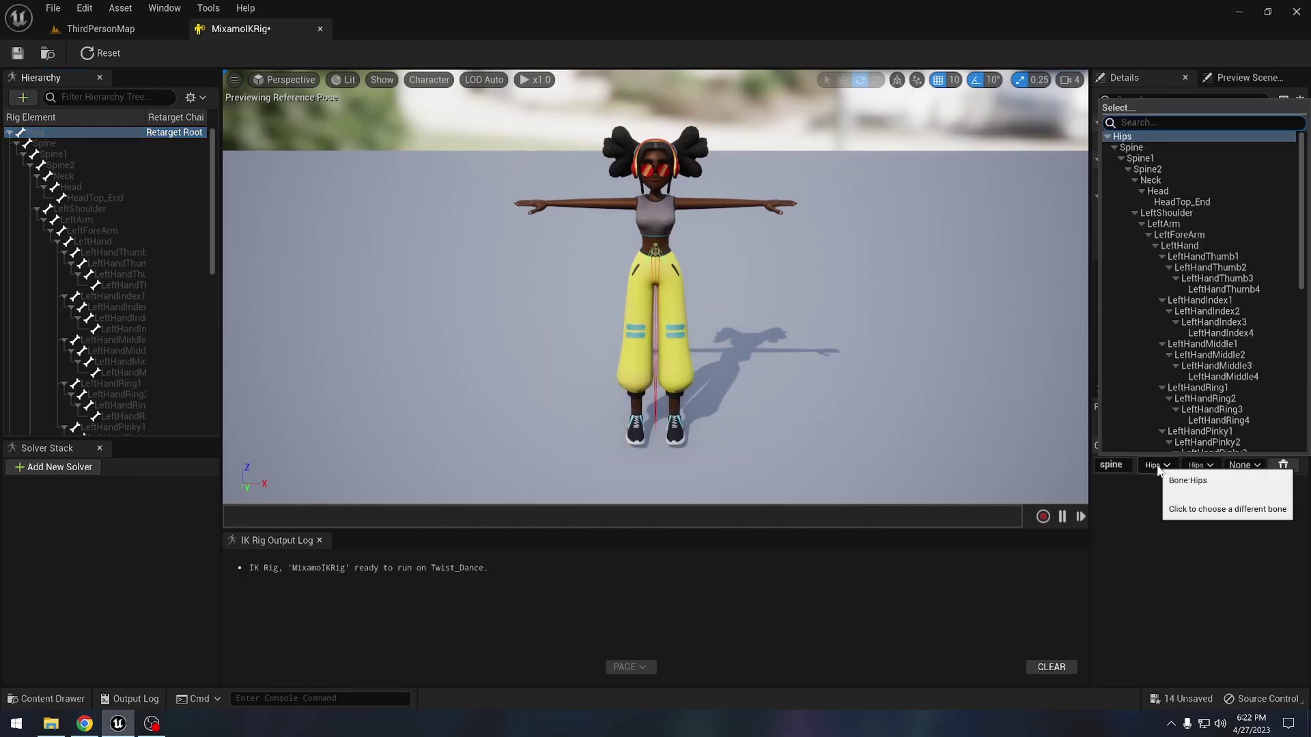
click(1135, 149)
click(1203, 466)
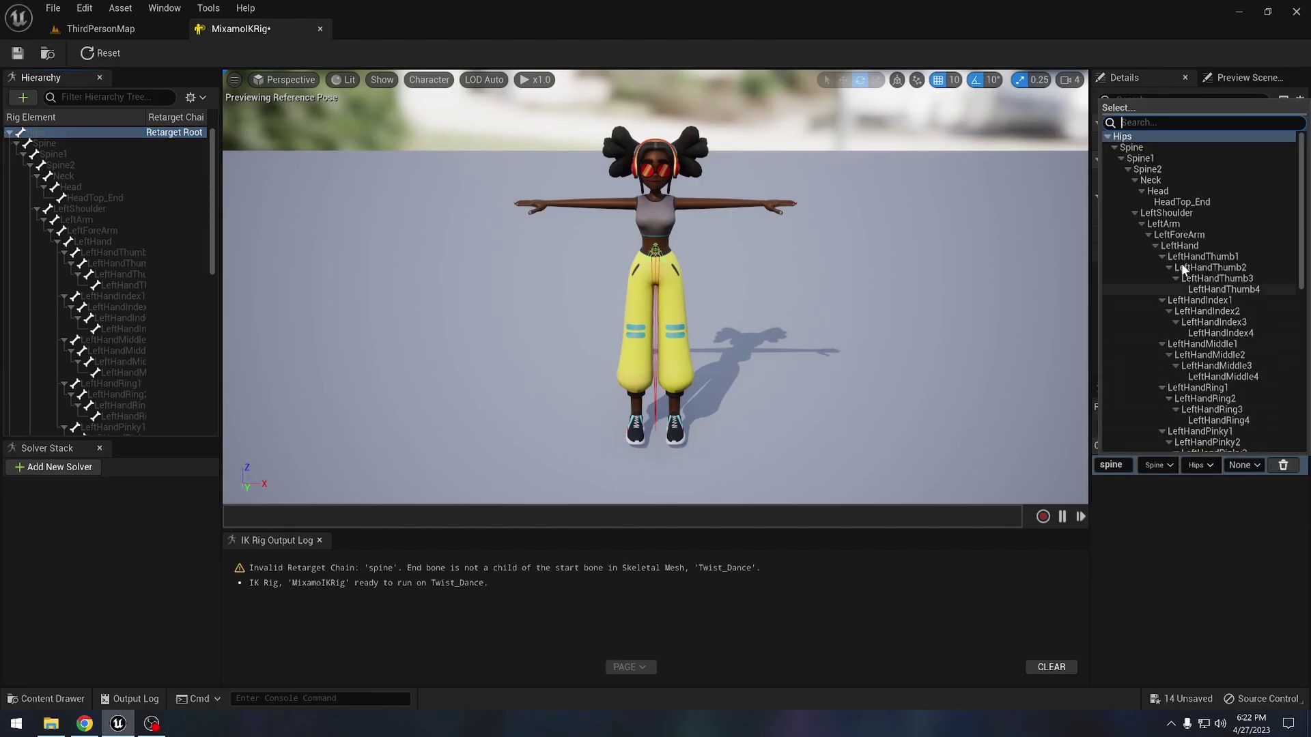
click(1158, 191)
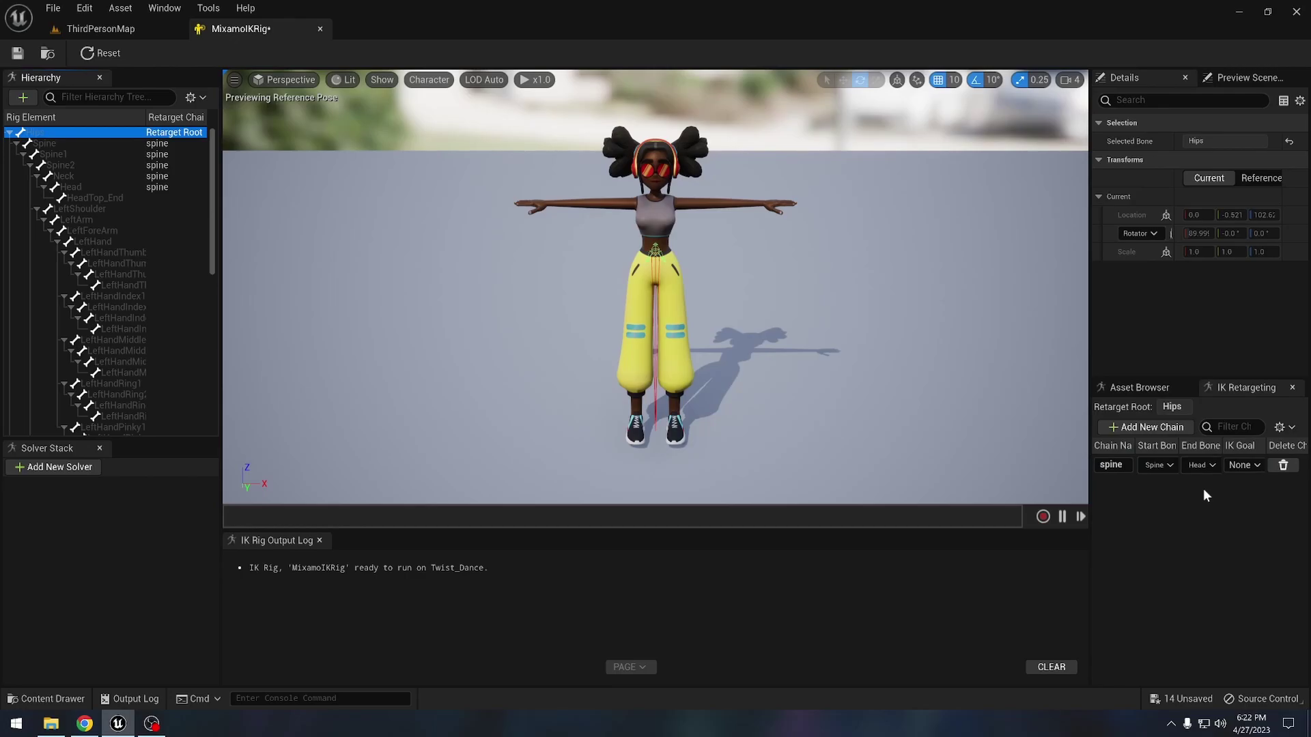
Add a retarget chain named left_arm without a goal, running from LeftShoulder to LeftHand.
click(1160, 428)
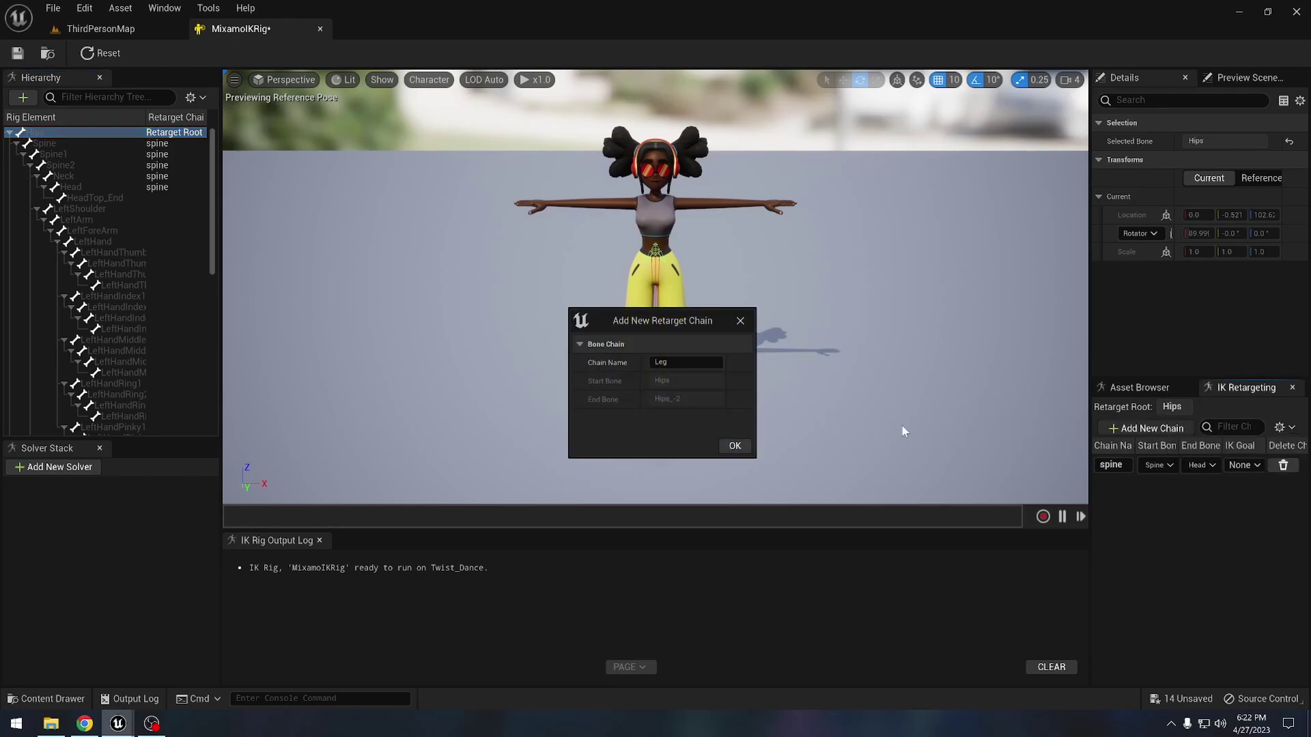
double_click(685, 363)
text(left_arm)
click(734, 446)
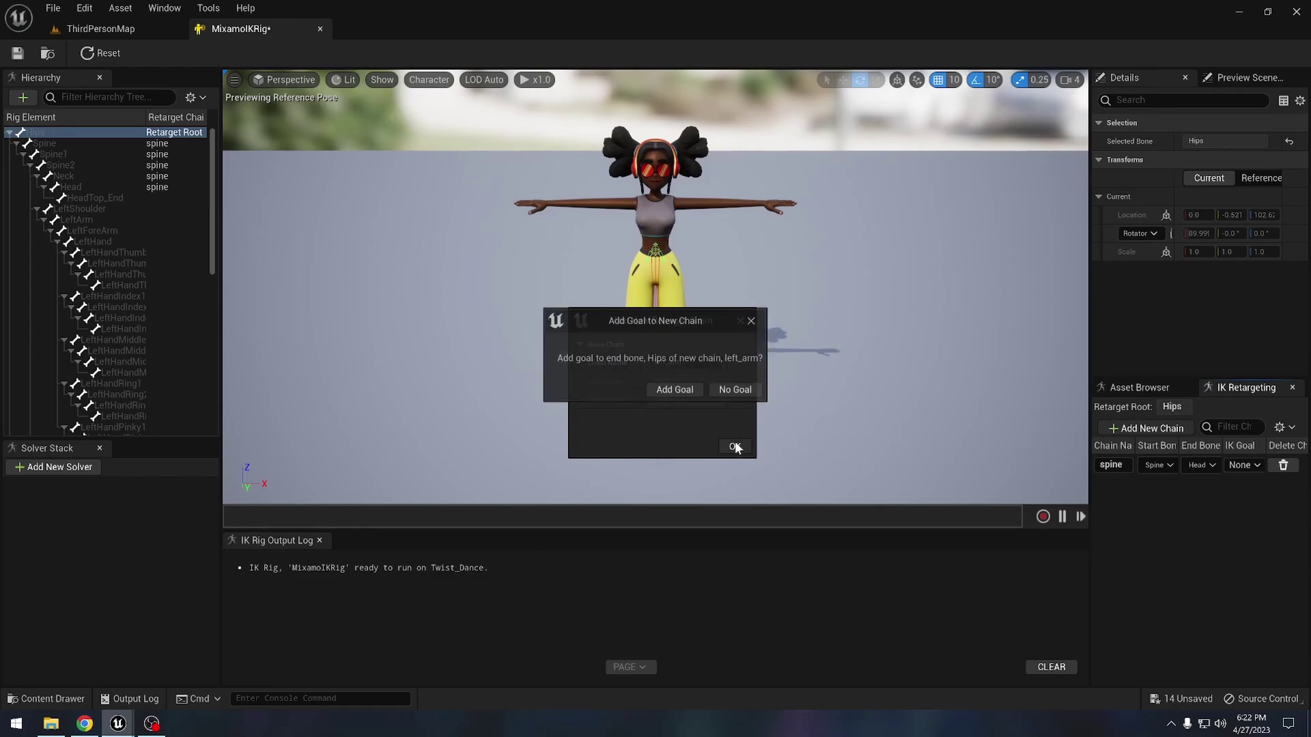
click(735, 390)
click(1165, 483)
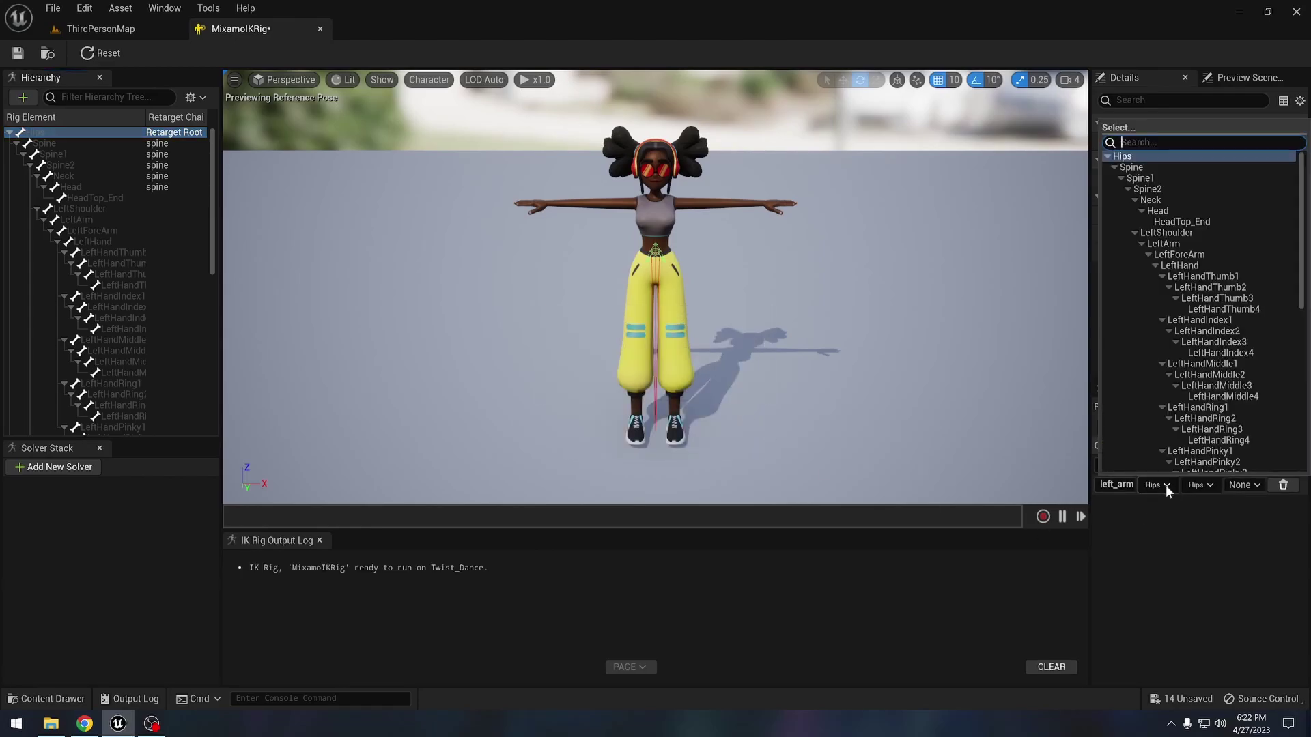
click(1176, 232)
click(1200, 485)
click(1189, 268)
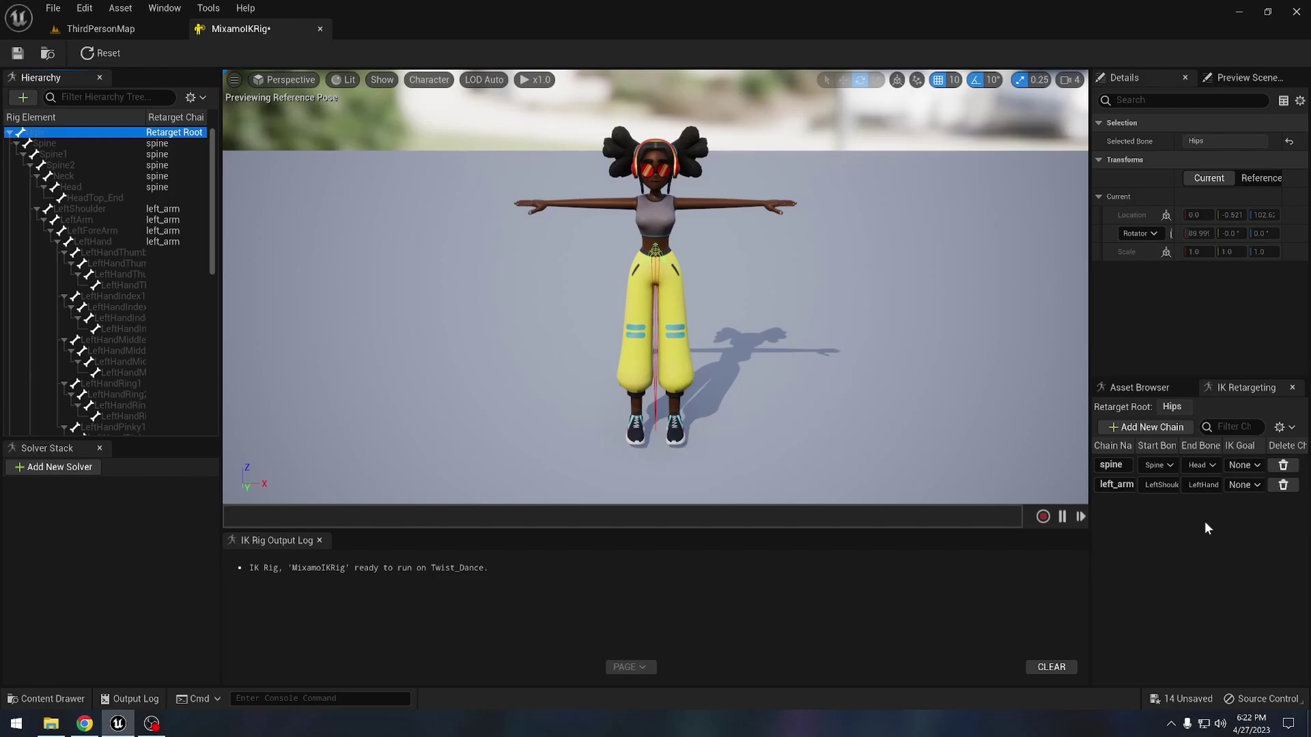
Add a retarget chain named right_arm without a goal, running from RightShoulder to RightHand.
click(1139, 434)
text(right_arm)
click(733, 445)
click(718, 391)
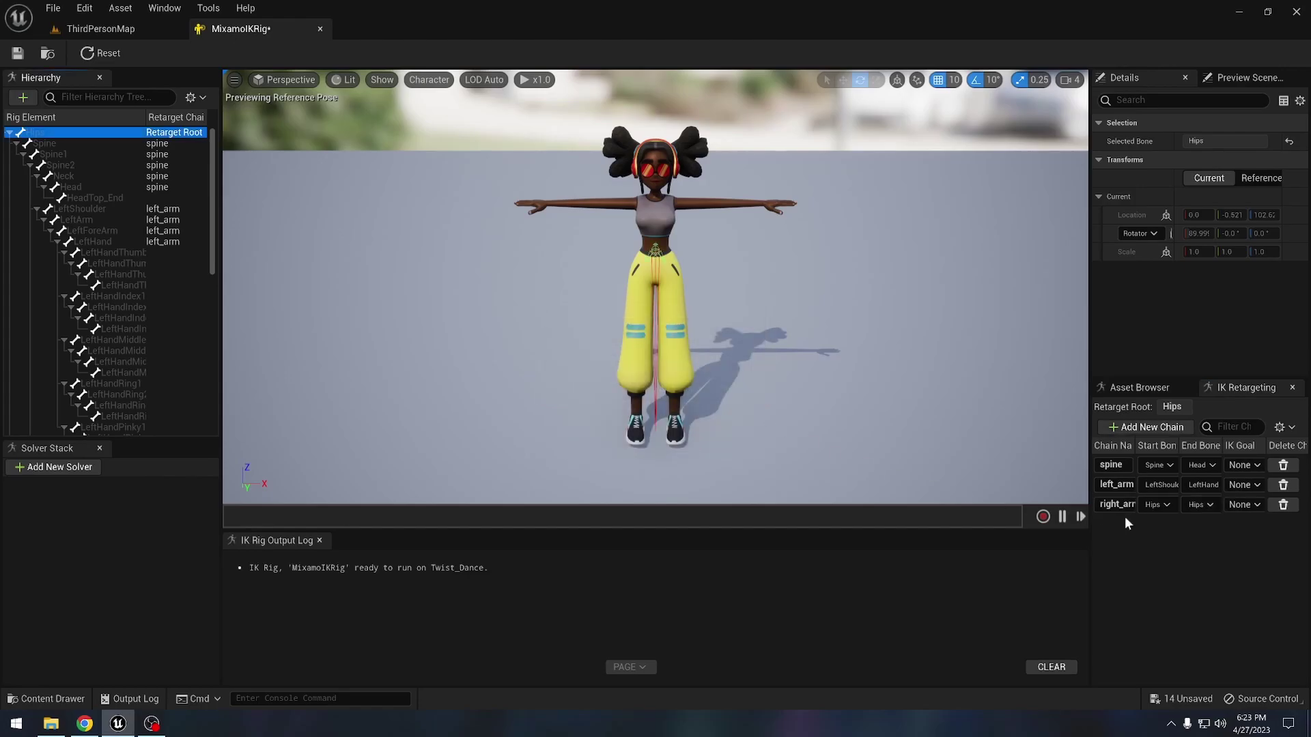
click(1157, 504)
text(rightsh)
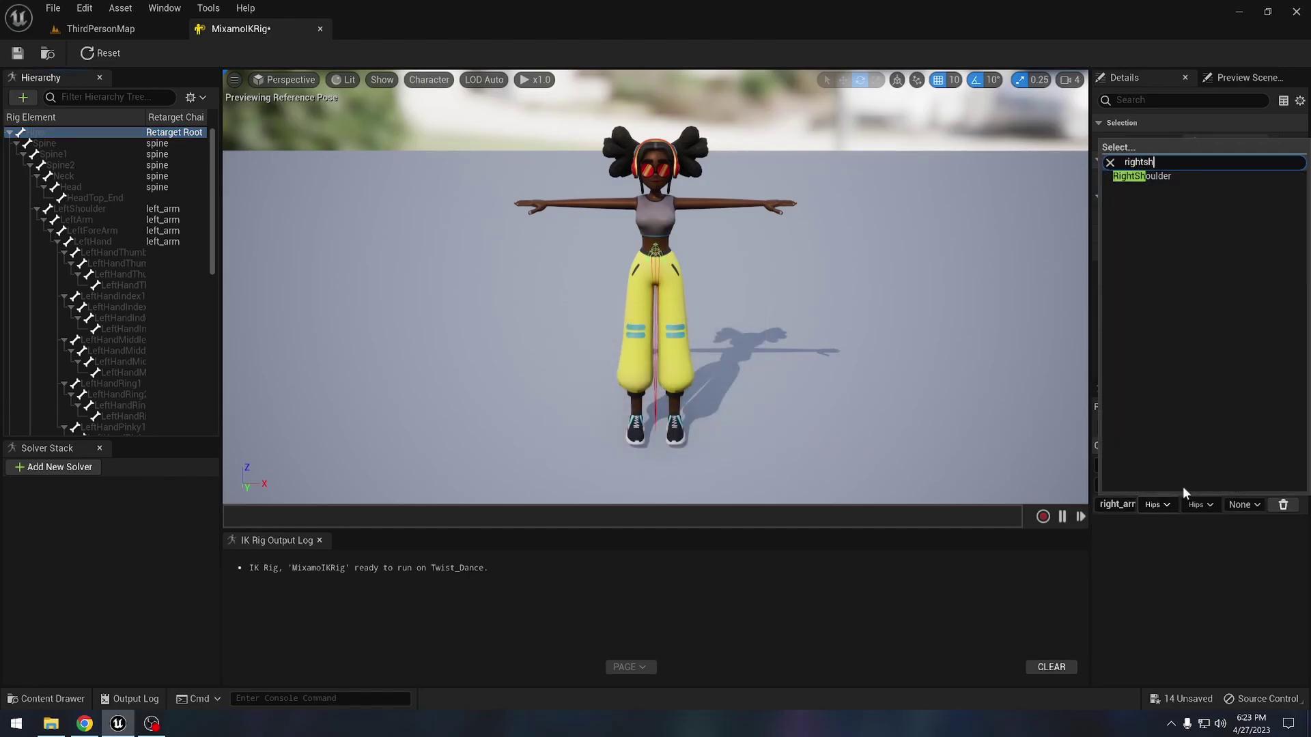
click(1153, 176)
click(1207, 506)
text(rightha)
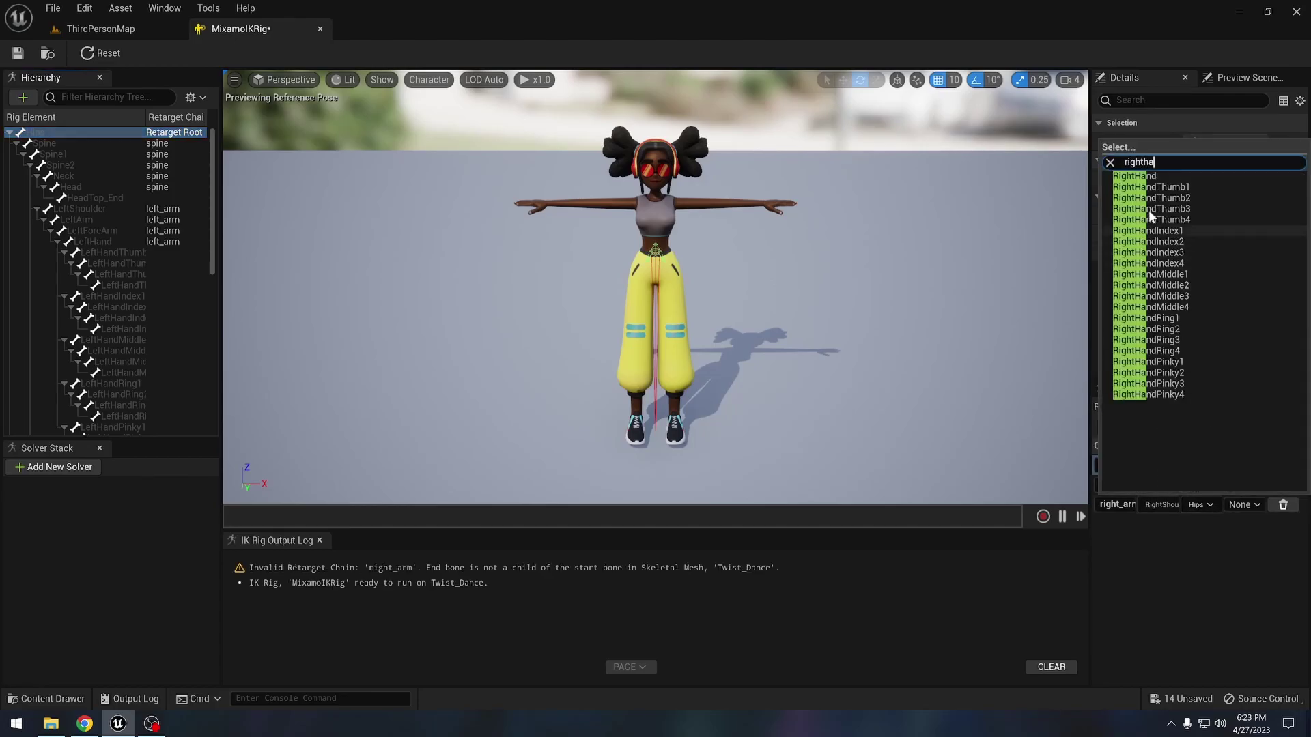
click(1156, 176)
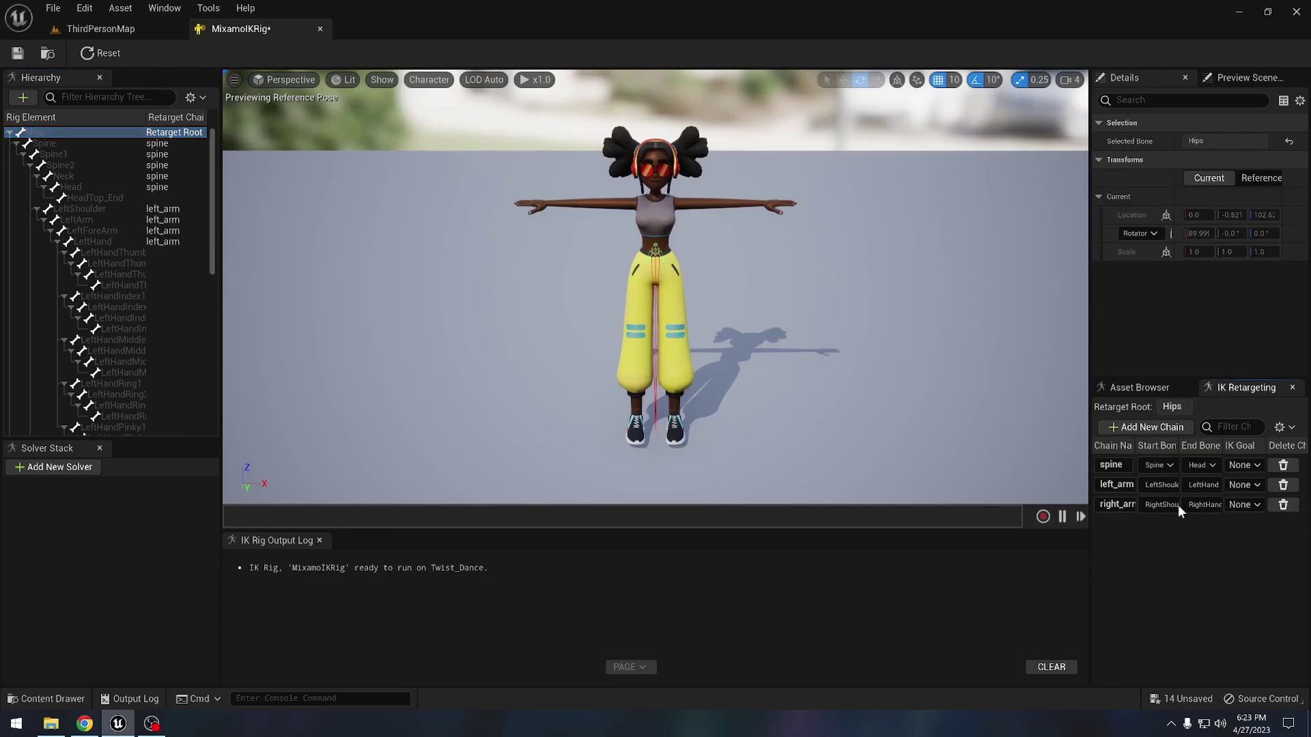
Add a retarget chain named left_leg without a goal, running from LeftUpLeg to LeftFoot.
click(1147, 427)
click(682, 363)
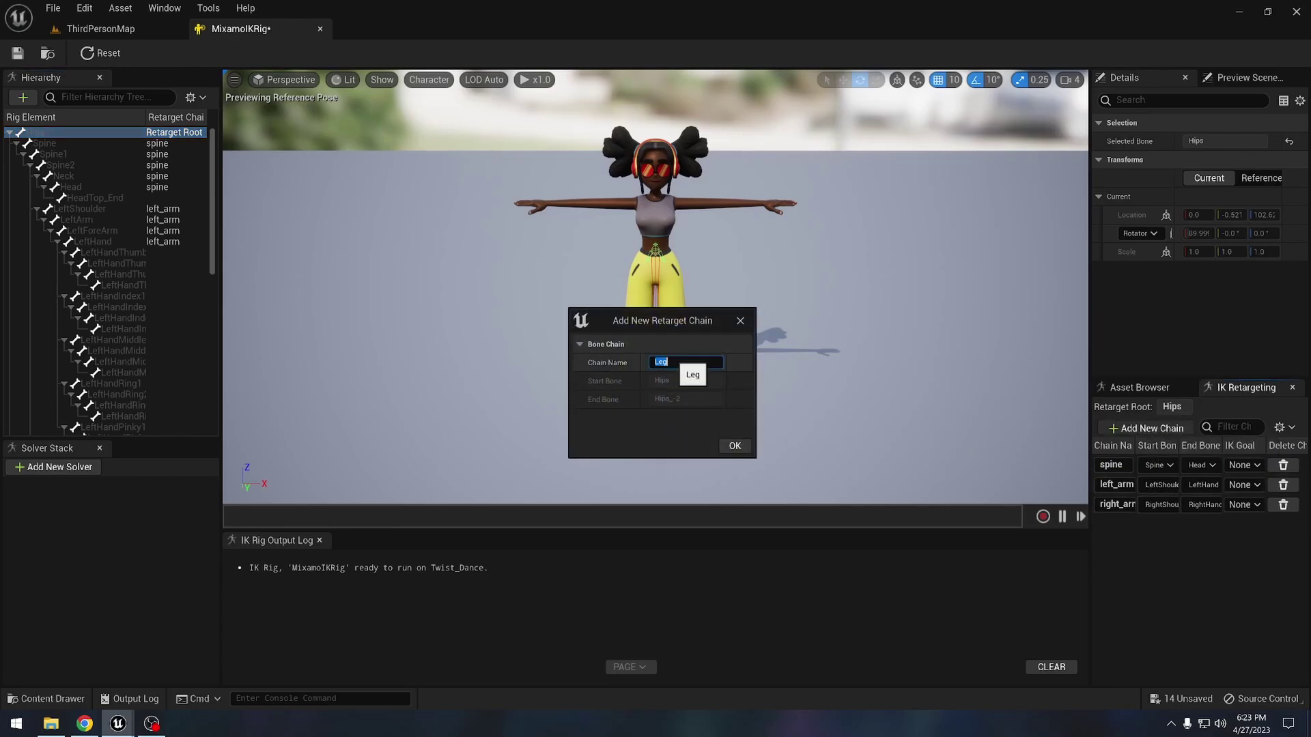
text(left_leg)
click(745, 445)
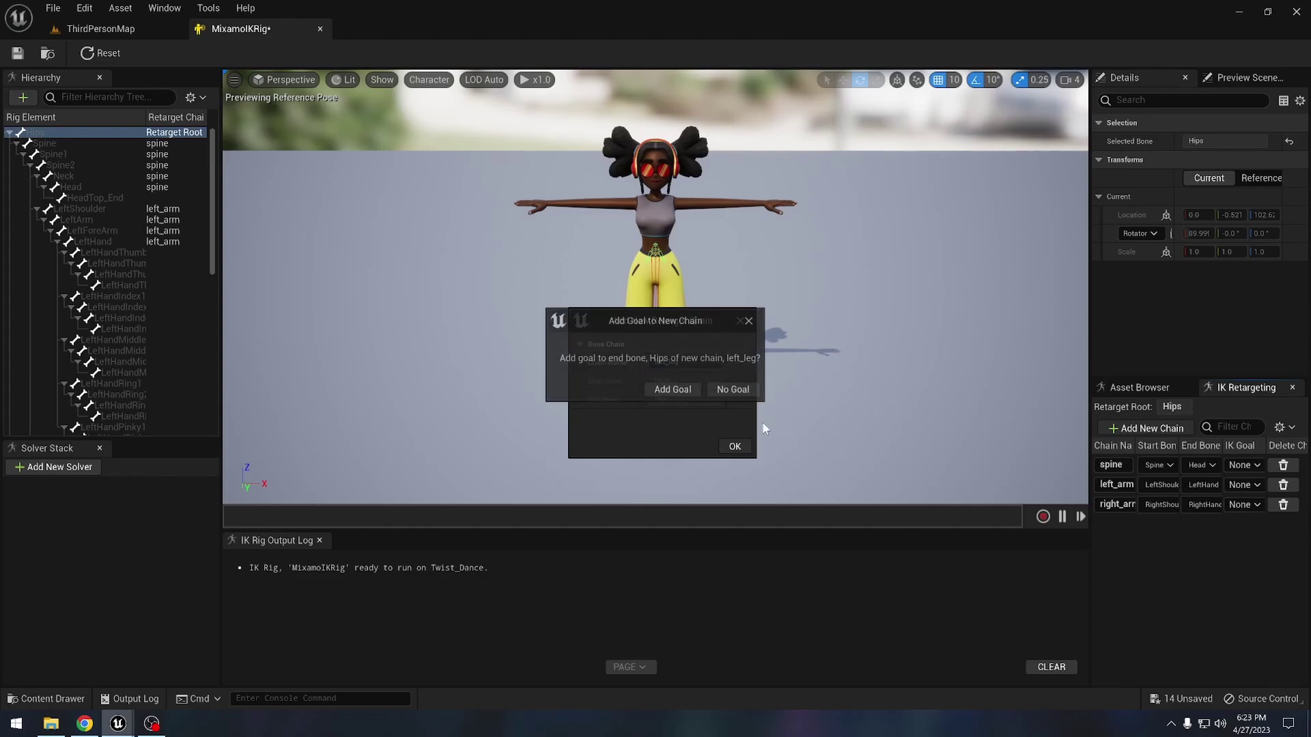
click(743, 389)
click(1159, 525)
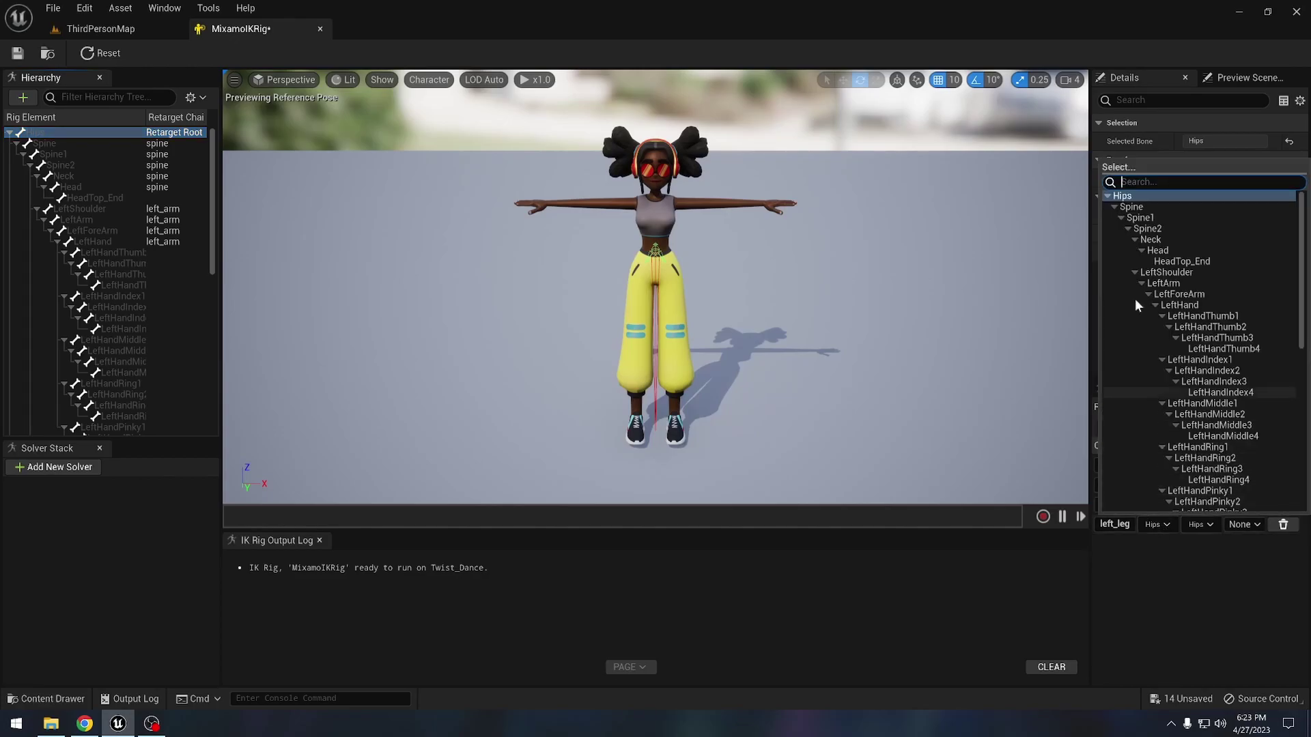
click(1121, 217)
click(1153, 231)
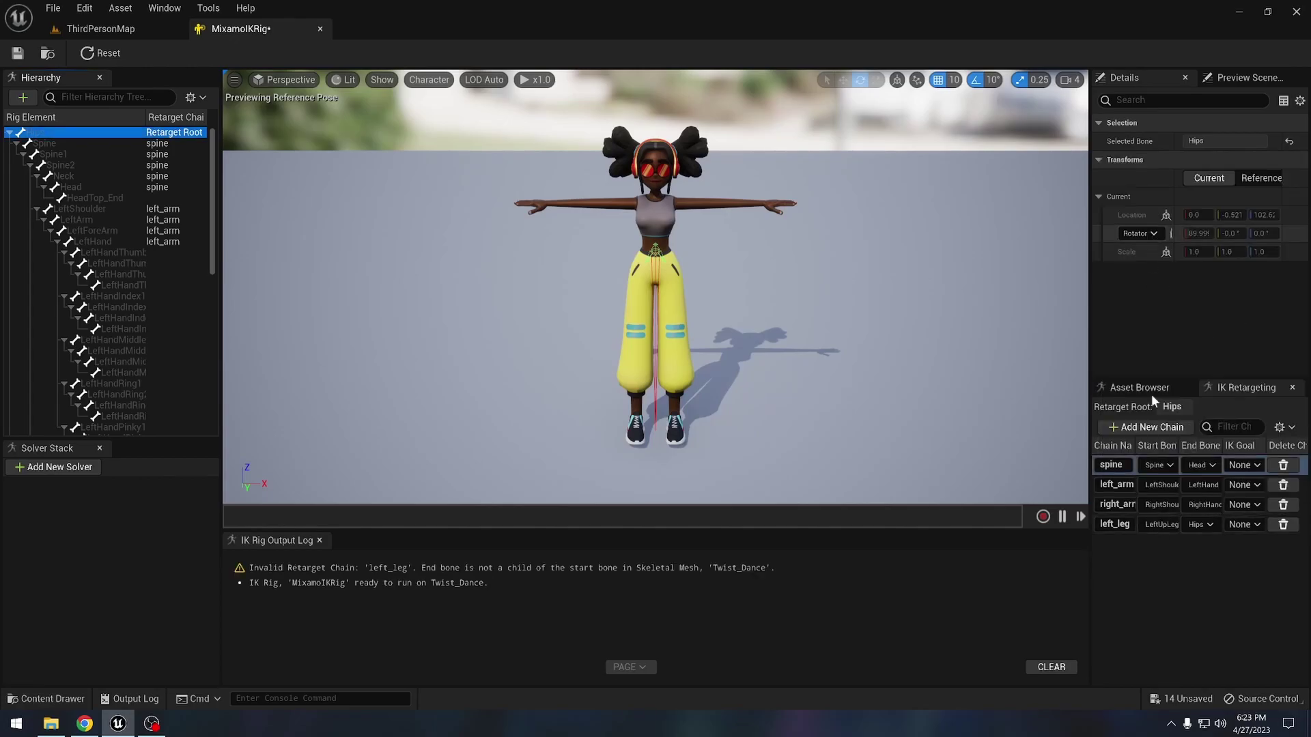
click(1196, 522)
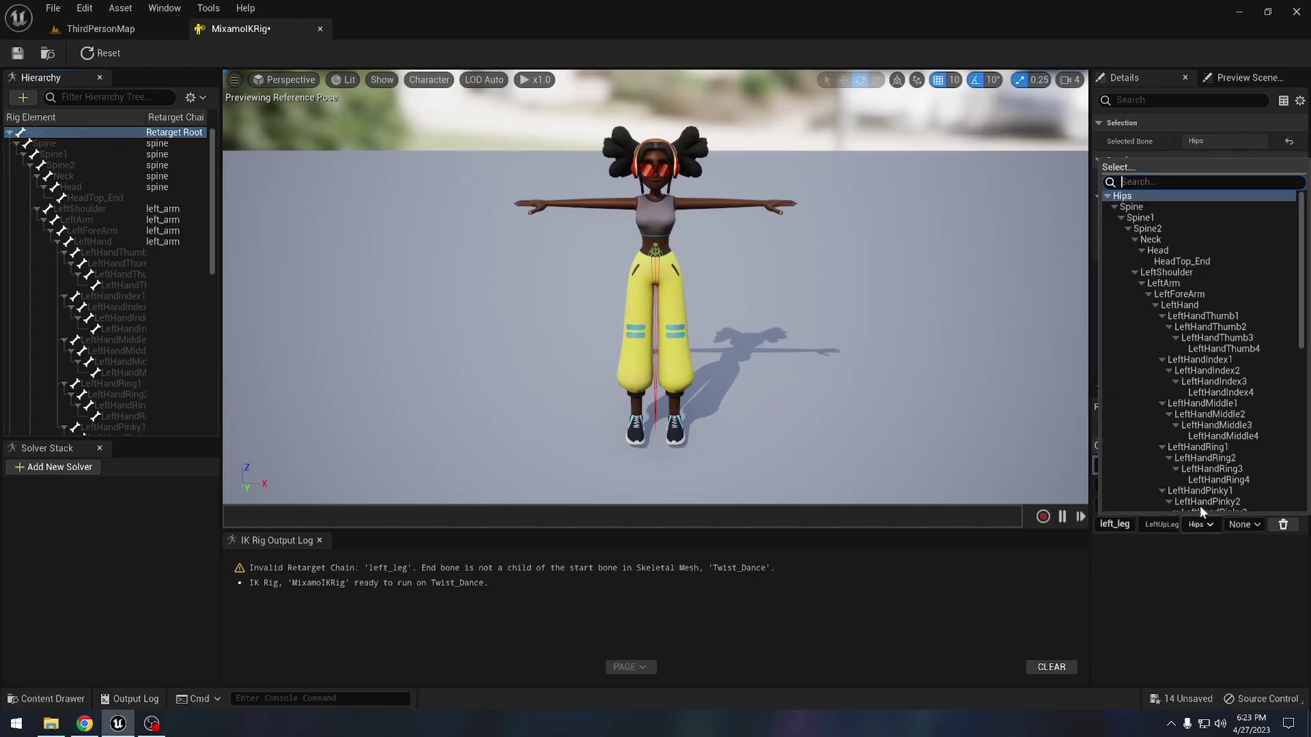
click(1122, 217)
click(1152, 251)
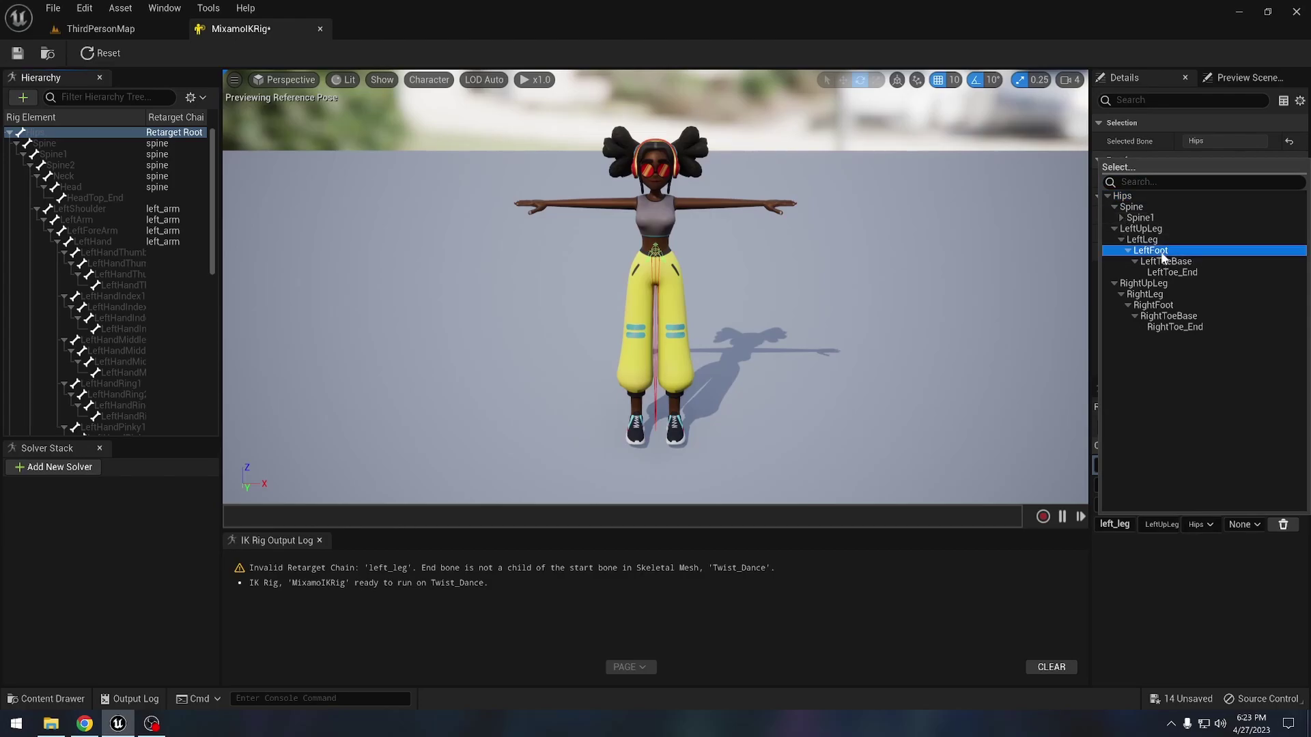
Add a retarget chain named right_leg without a goal, running from RightUpLeg to RightFoot, and save the Mixamo rig.
click(1146, 428)
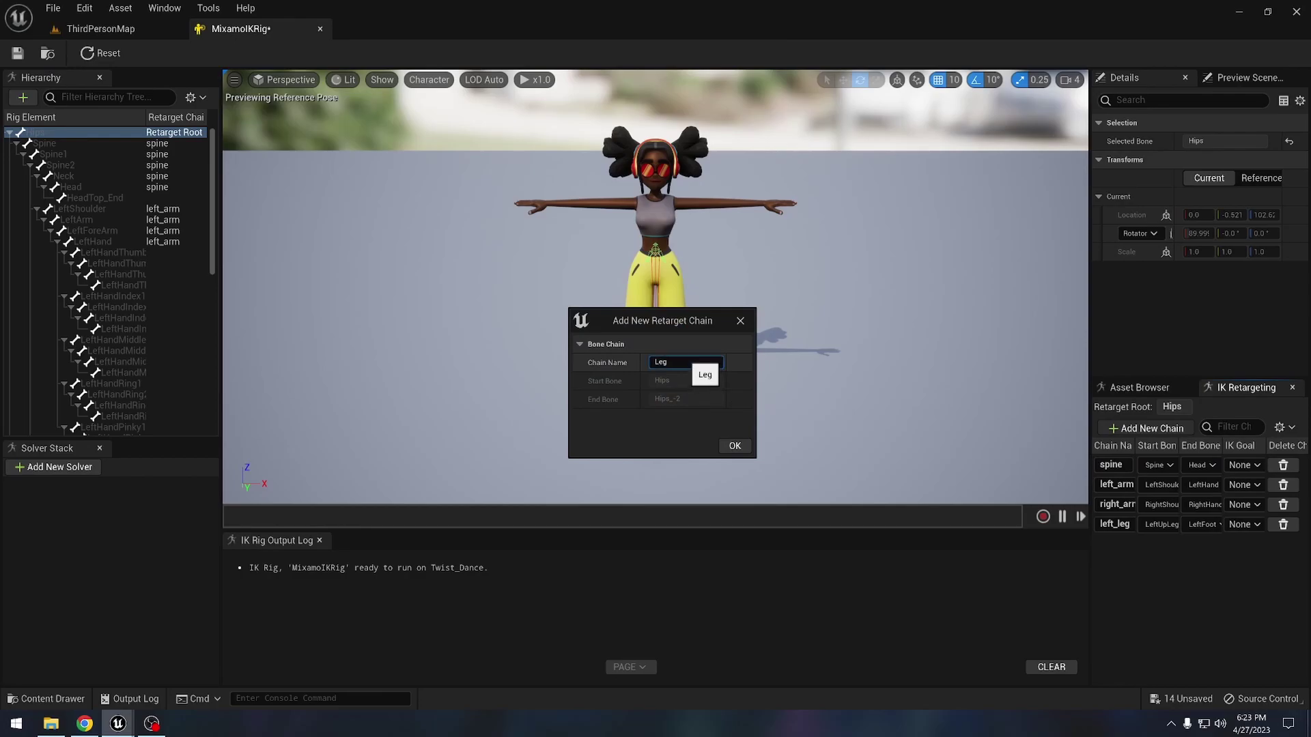
text(rioght)
key(ctrl+a)
text(right_leg)
click(735, 446)
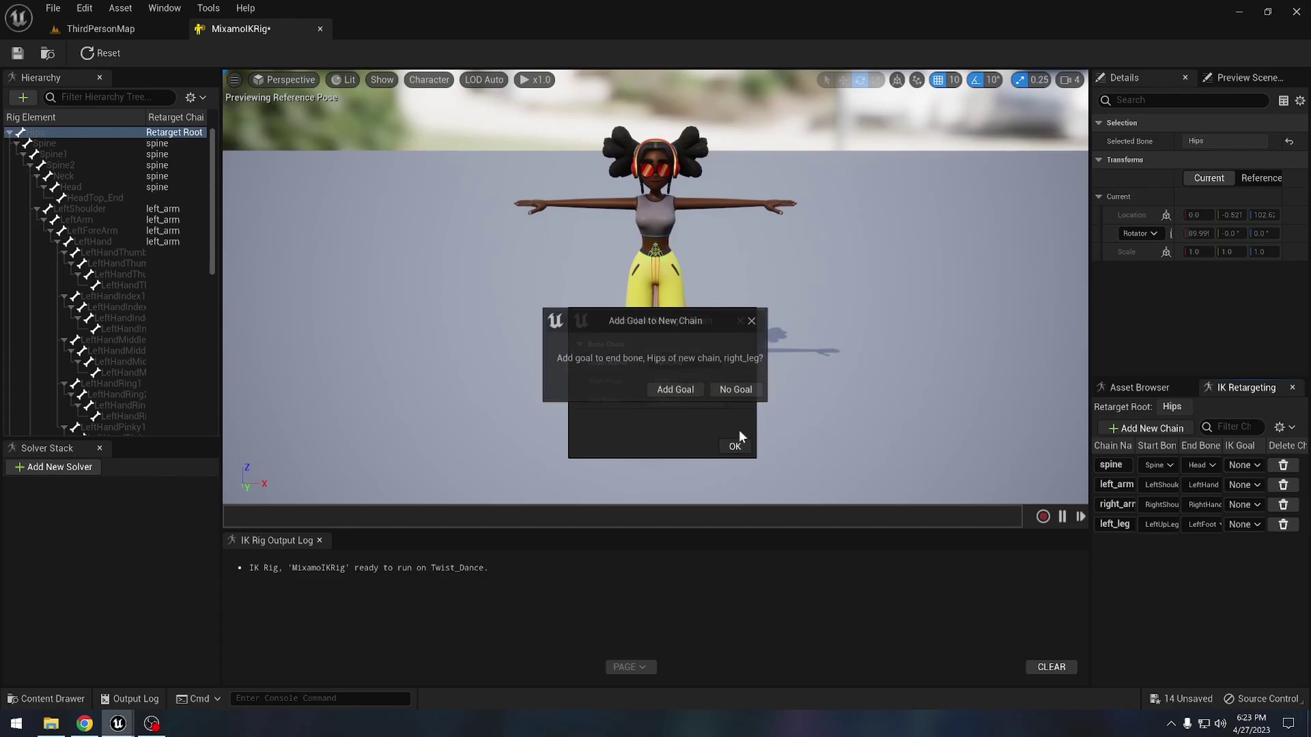
click(722, 391)
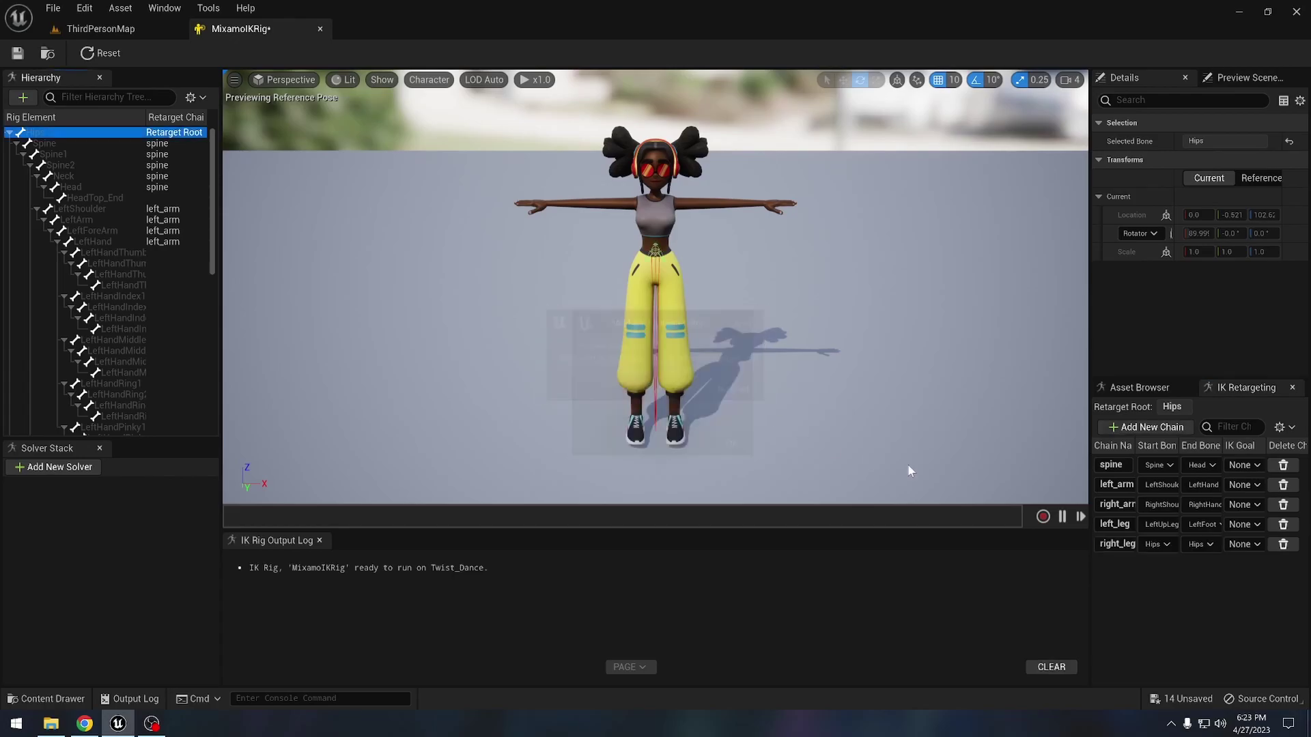
click(1161, 544)
click(1114, 226)
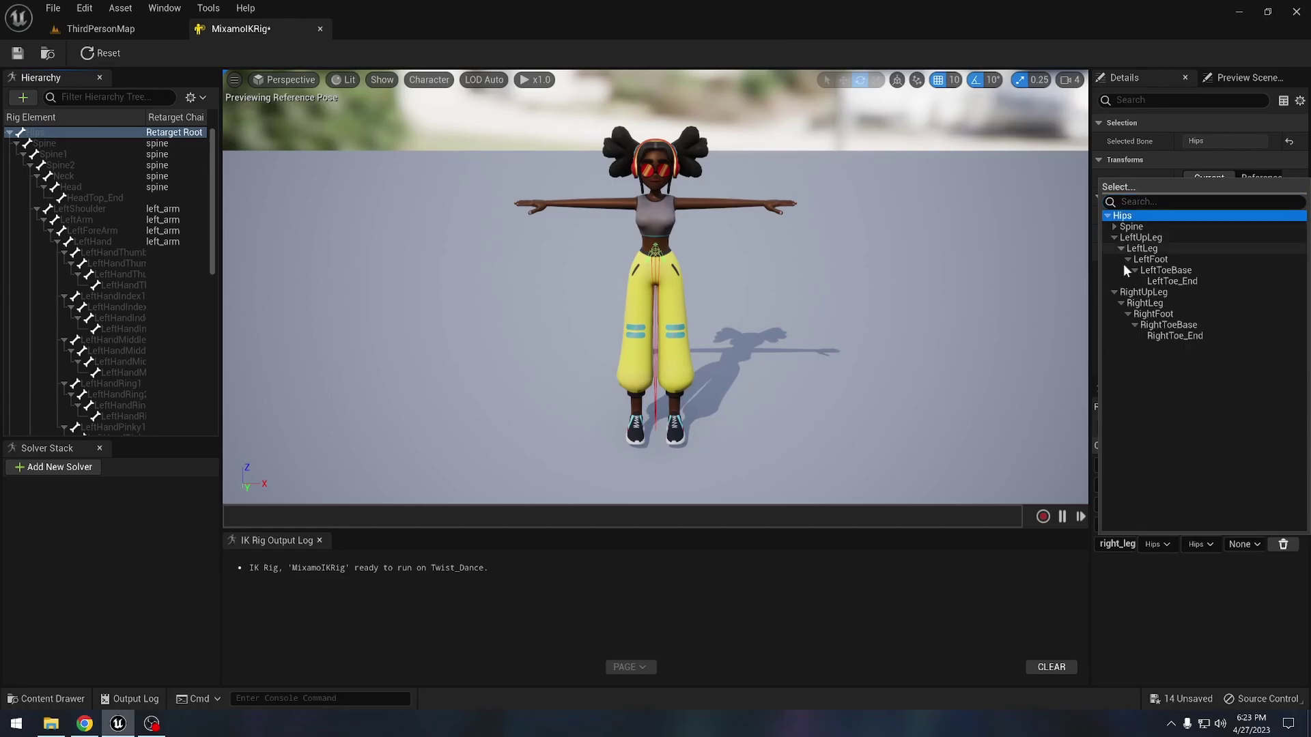
click(1153, 292)
click(1203, 545)
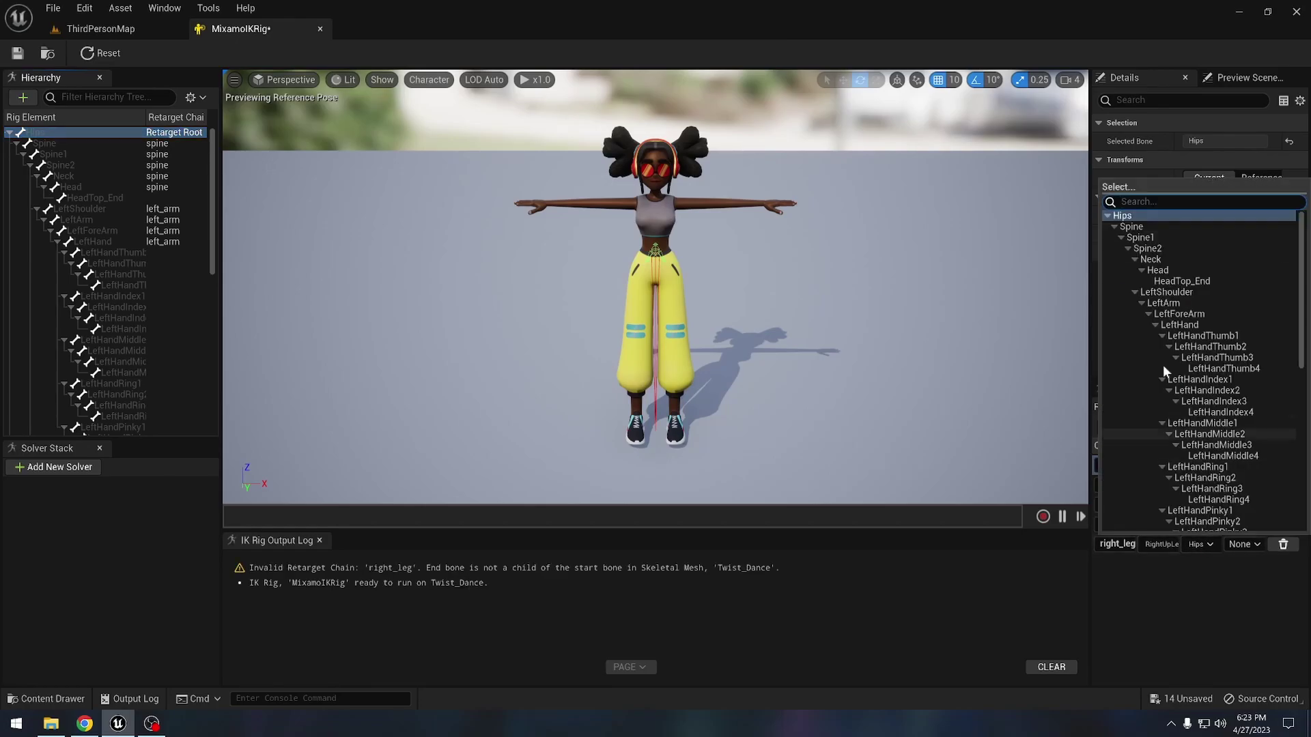
click(1114, 227)
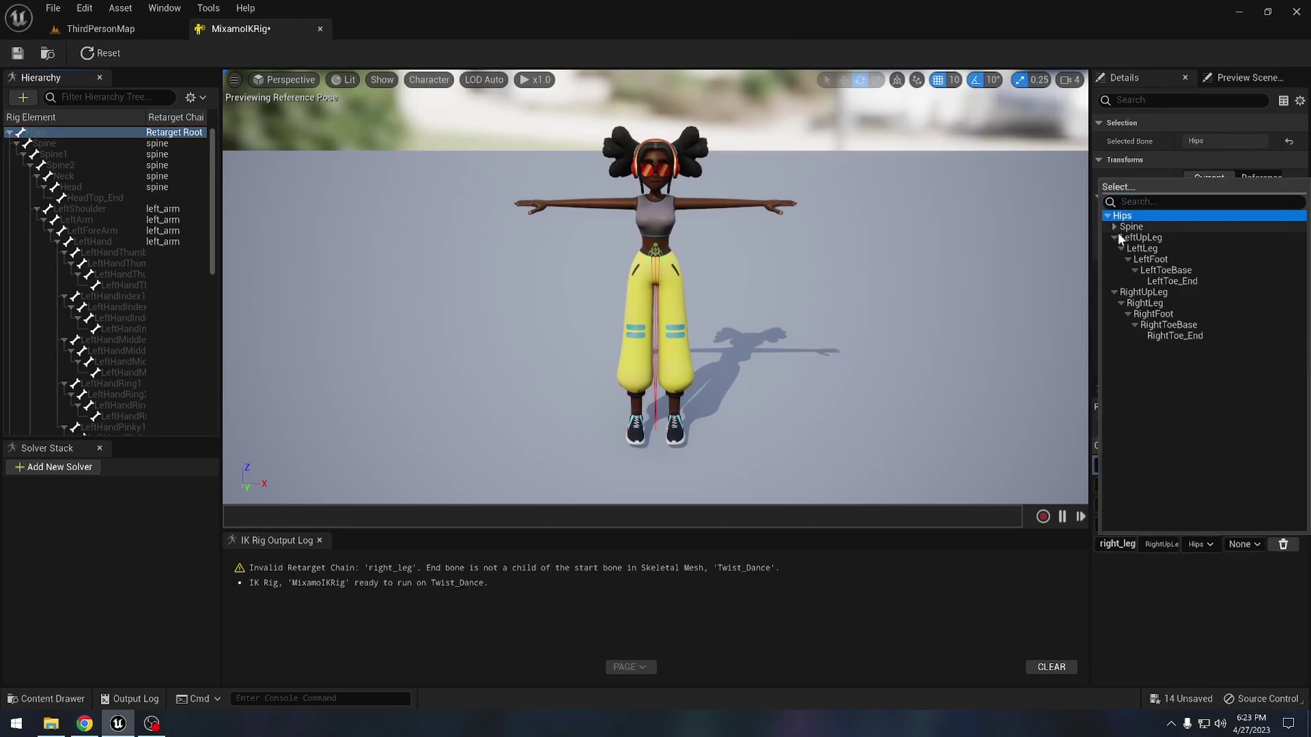
click(1173, 313)
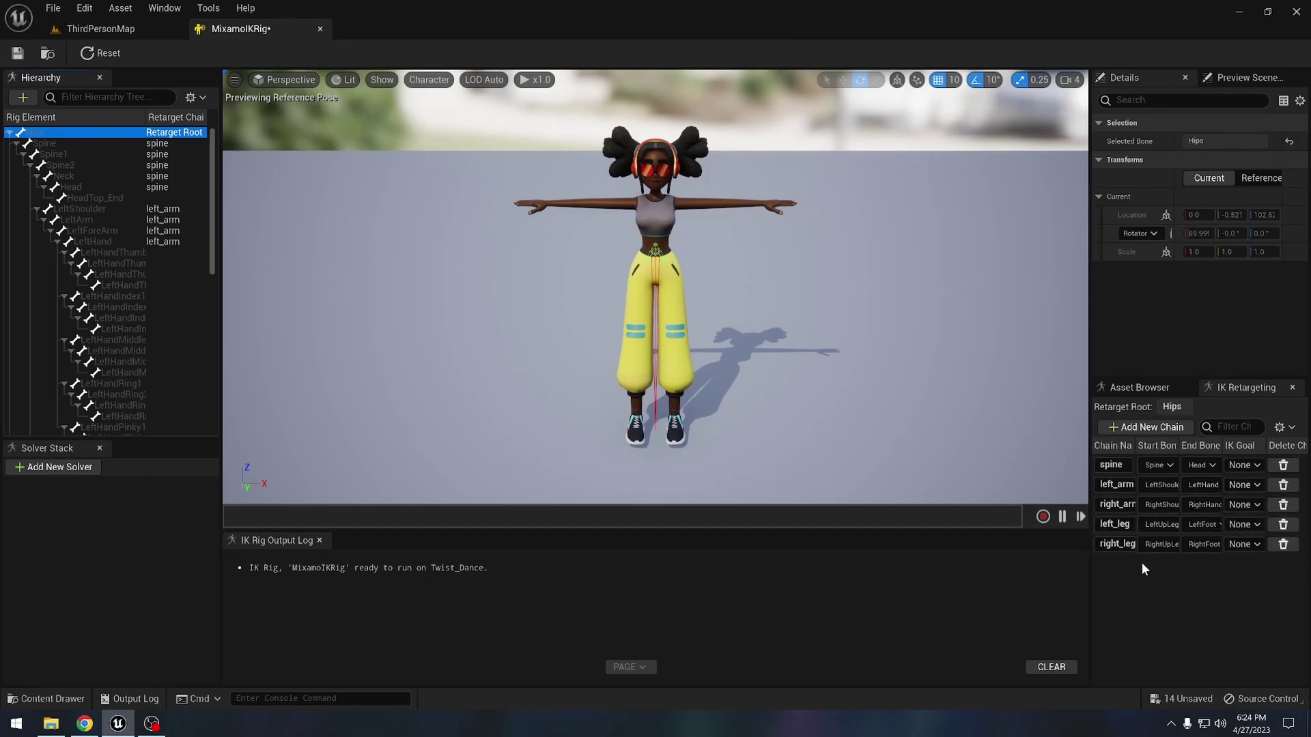
click(17, 54)
Create an IK Rig in the Animations folder from the SKM_Quinn skeletal mesh and name it QuinnIKRig.
click(63, 699)
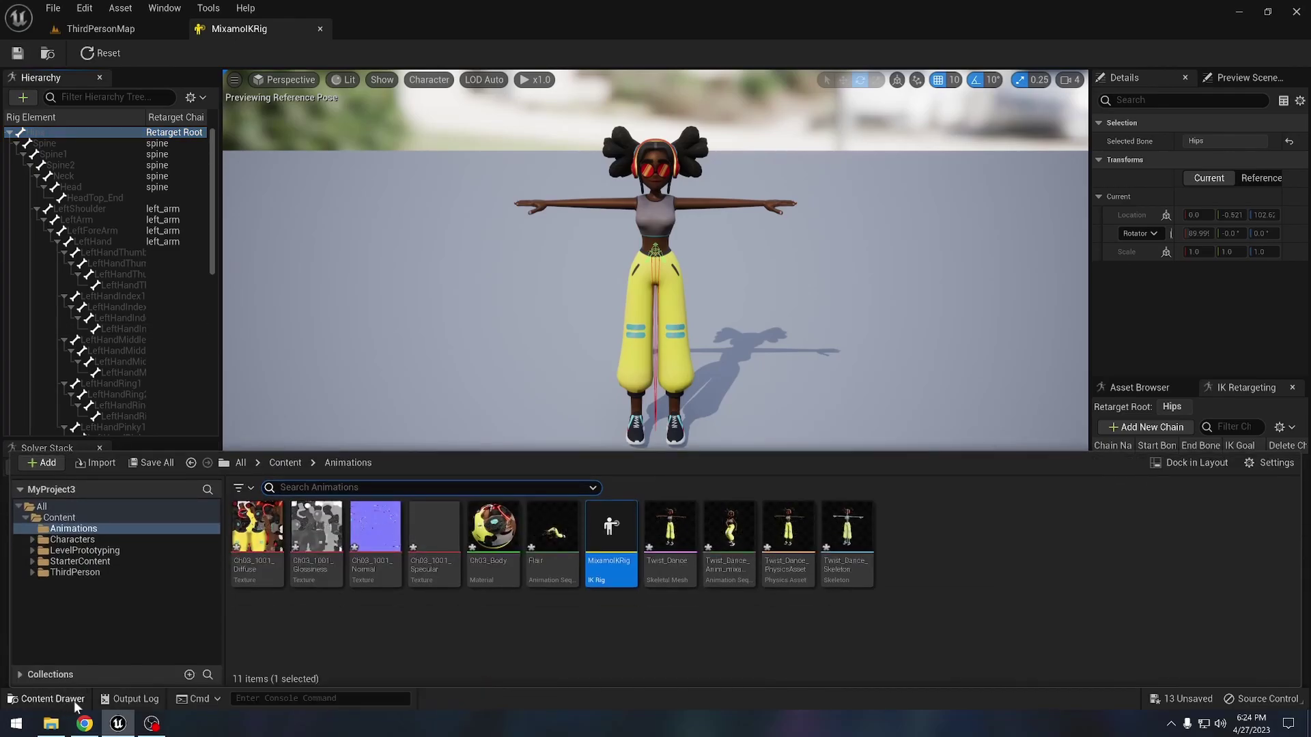
right_click(684, 609)
mouse_move(813, 355)
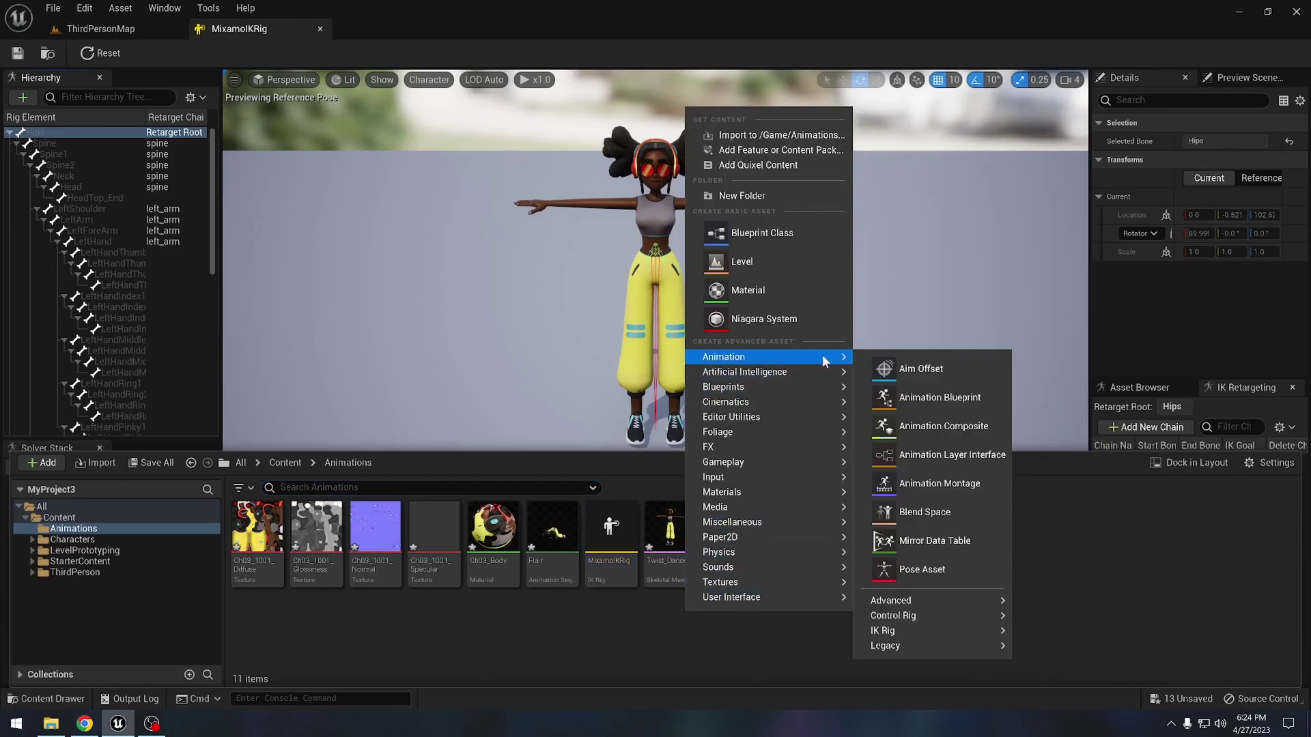
mouse_move(960, 630)
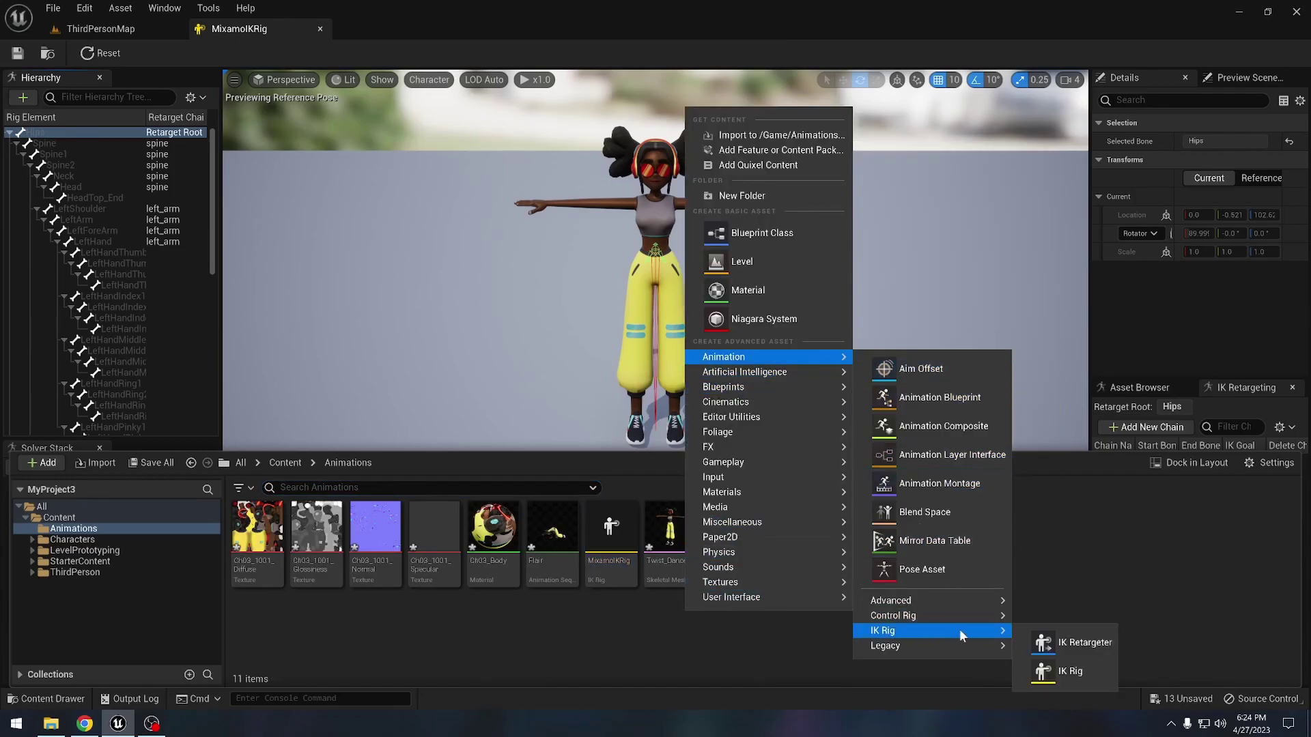
click(1072, 670)
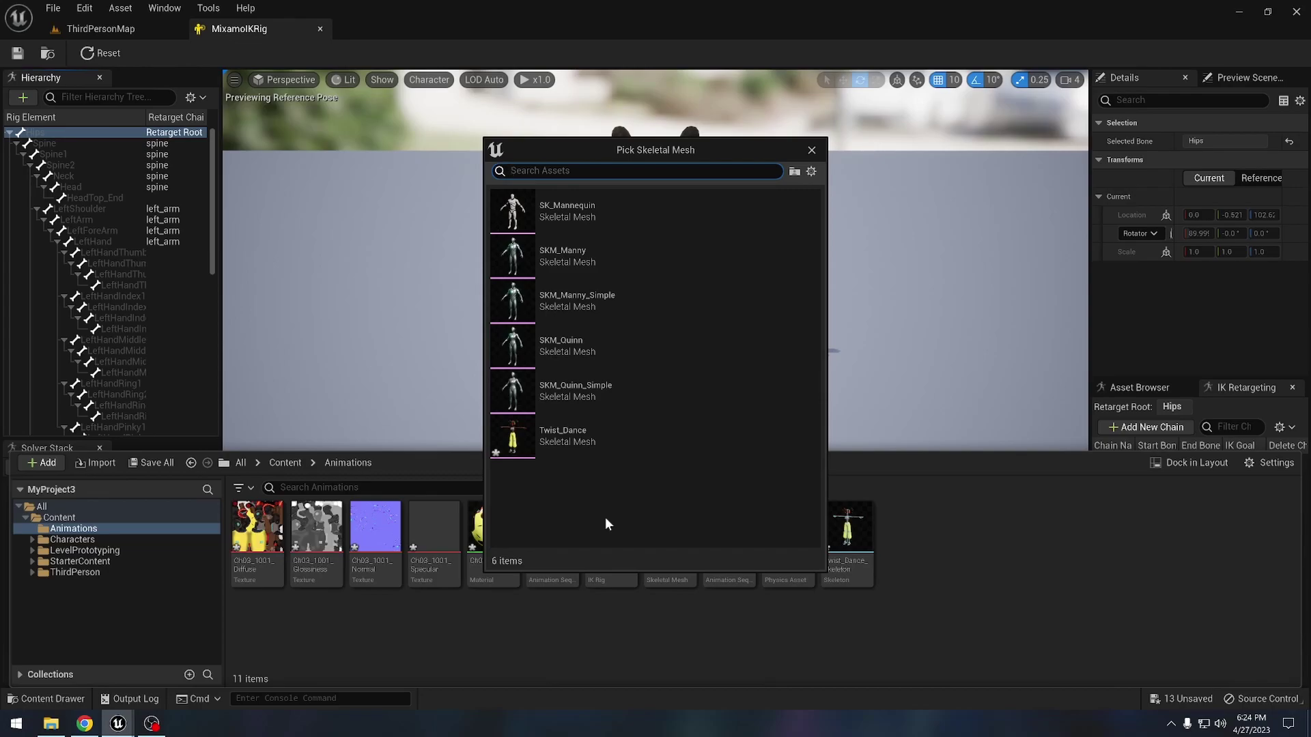
click(580, 346)
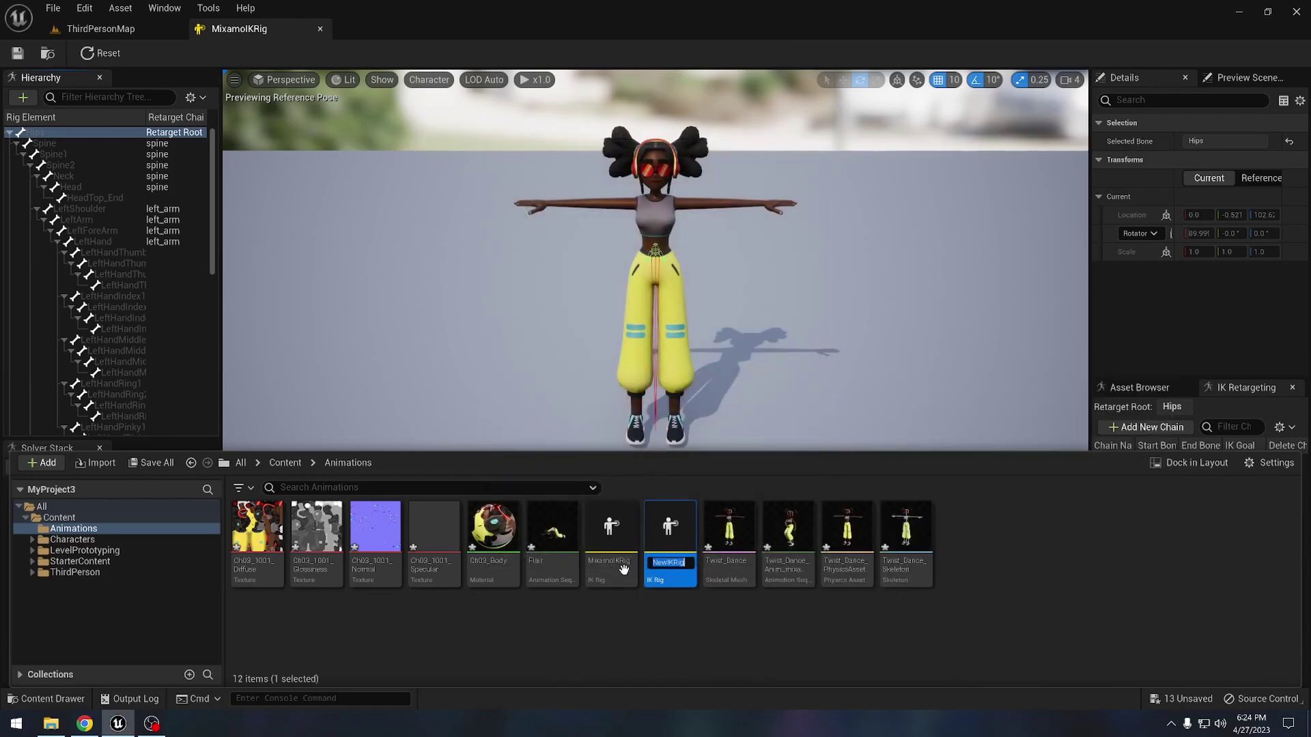
text(Q)
key(Return)
Open QuinnIKRig and set the pelvis bone as its retarget root.
double_click(670, 540)
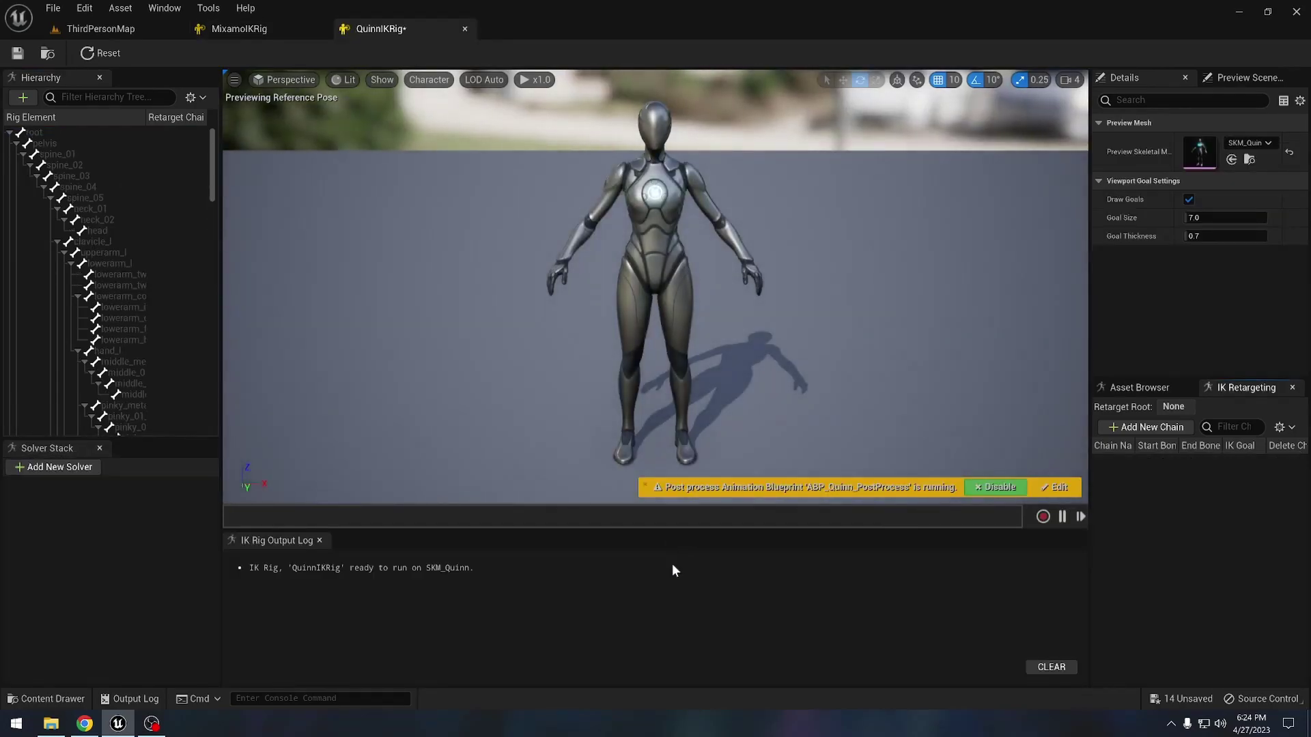
click(59, 144)
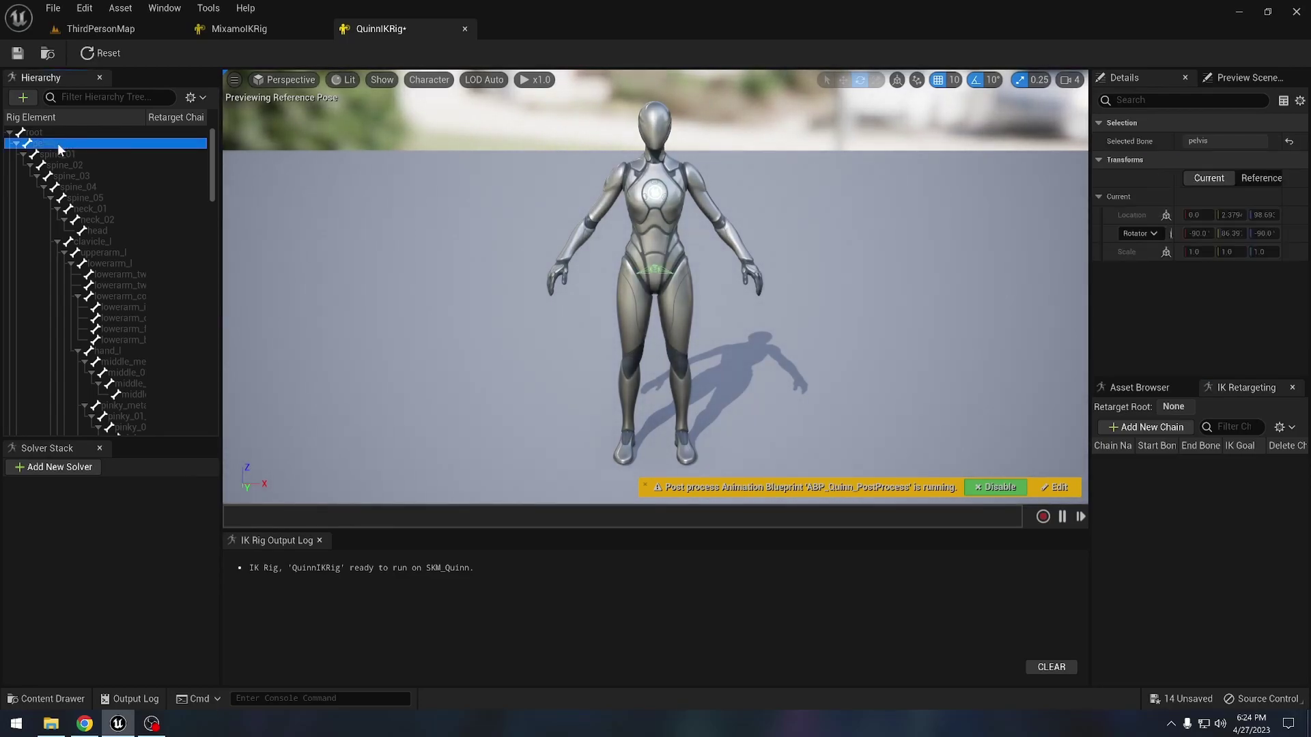
right_click(59, 146)
click(129, 356)
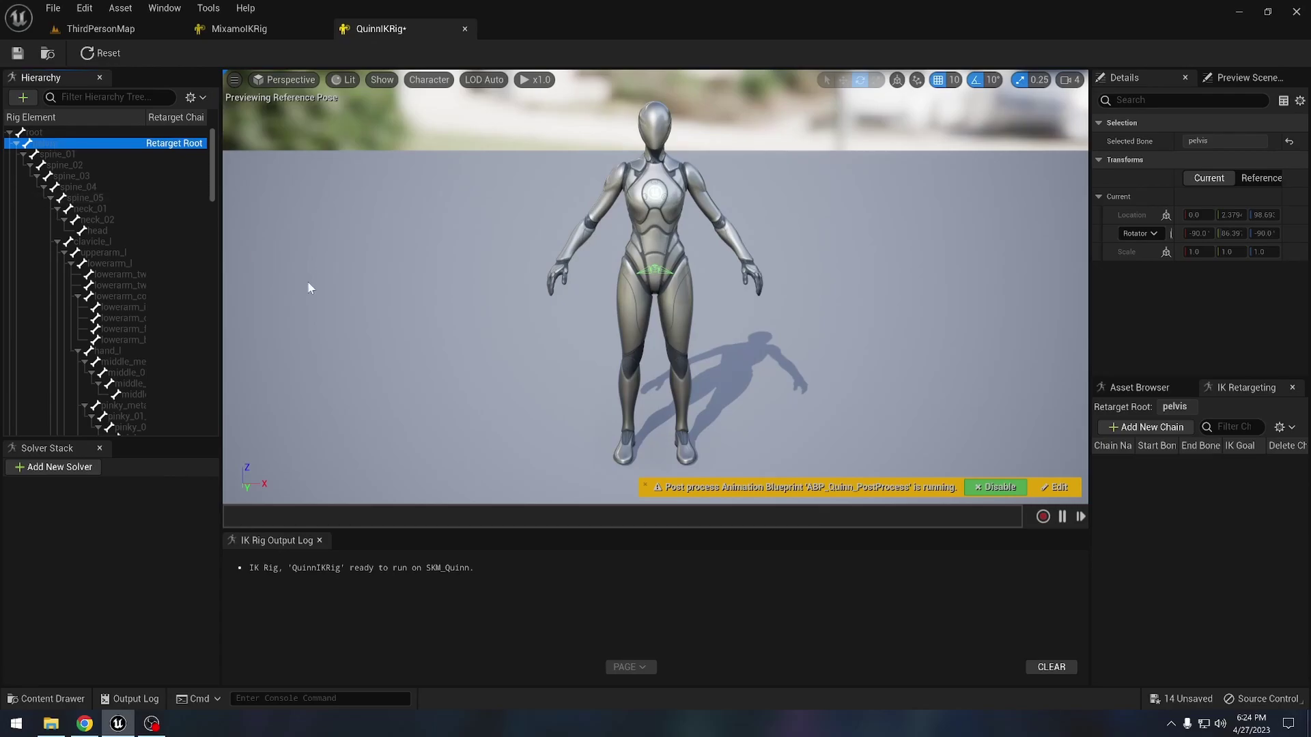
Add a retarget chain named spine without a goal to the Quinn rig, running from spine_01 to head.
click(1161, 429)
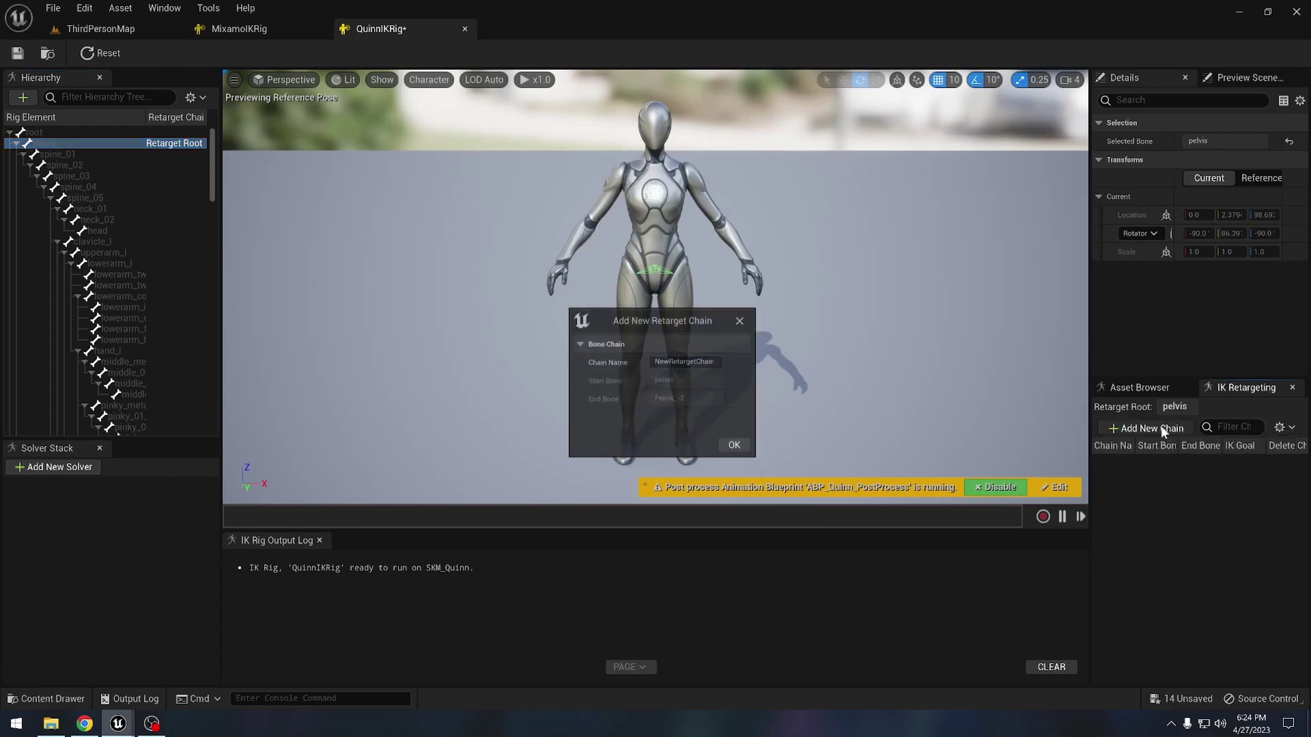
click(686, 362)
text(spine)
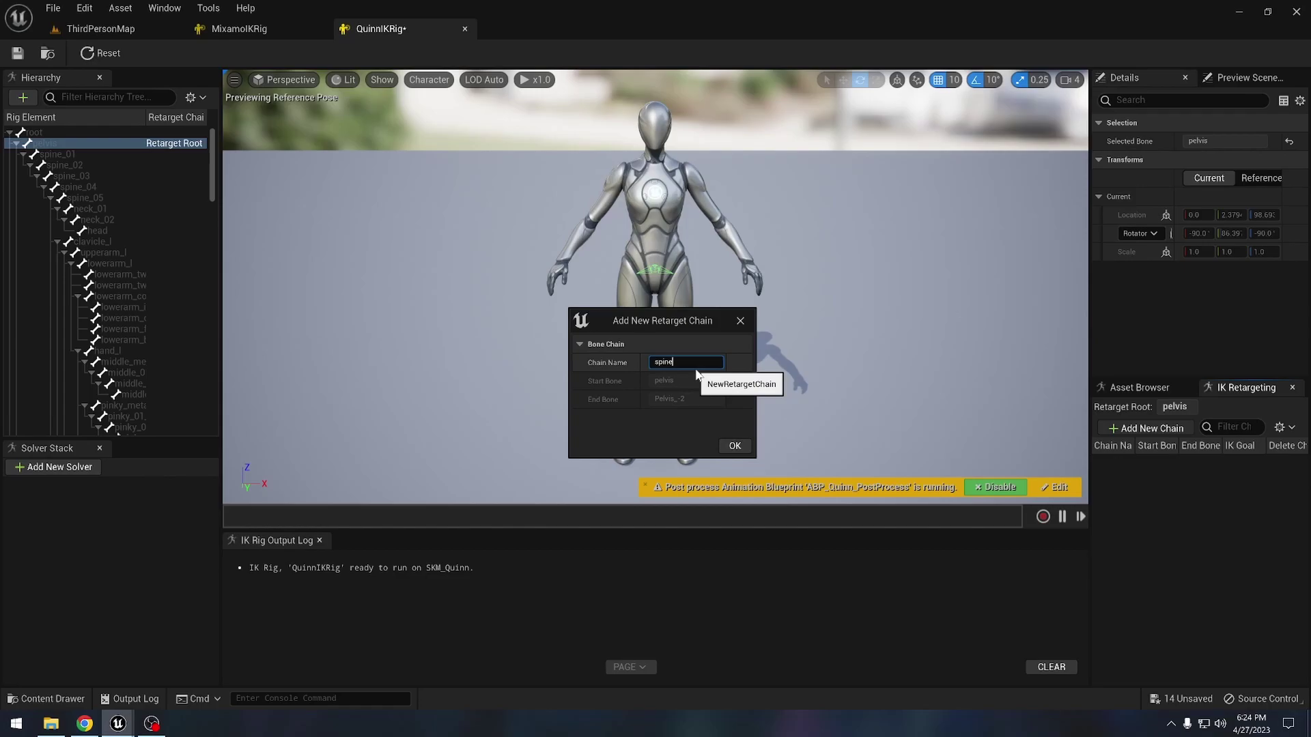
click(734, 446)
click(736, 393)
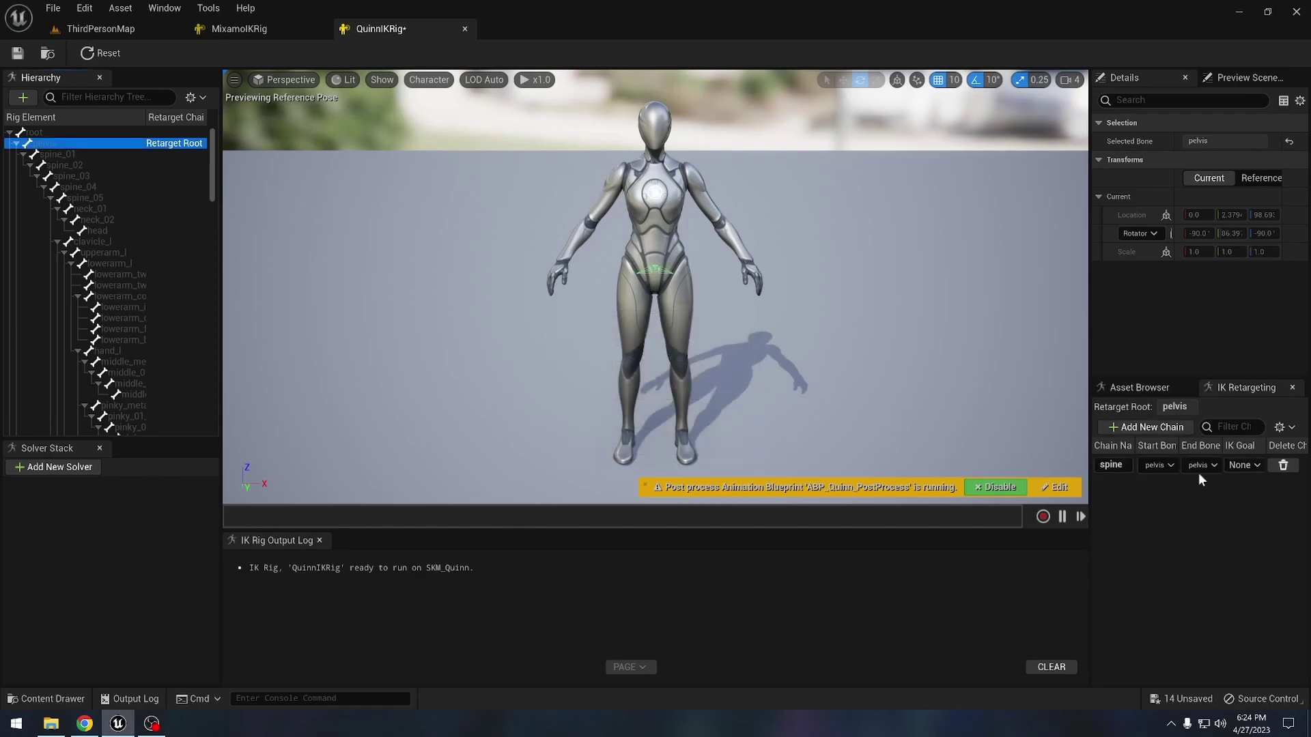
click(1161, 466)
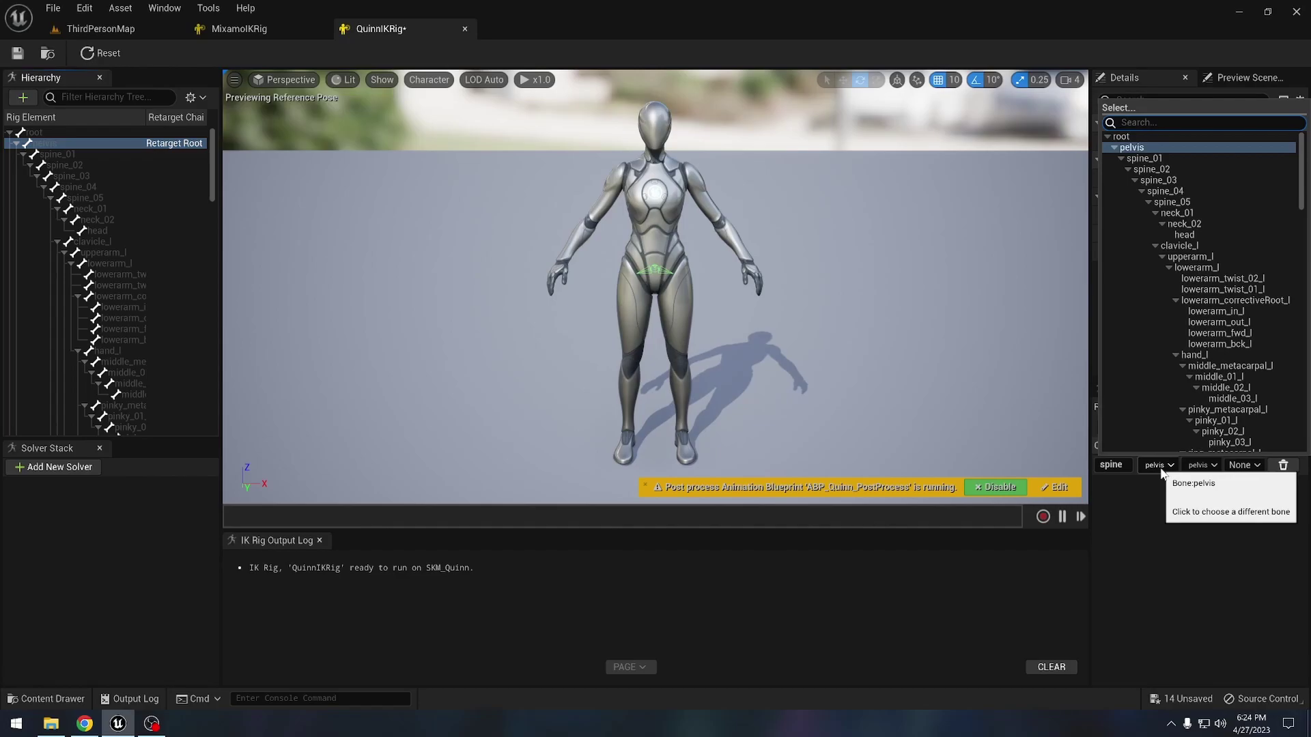
click(1149, 158)
click(1199, 465)
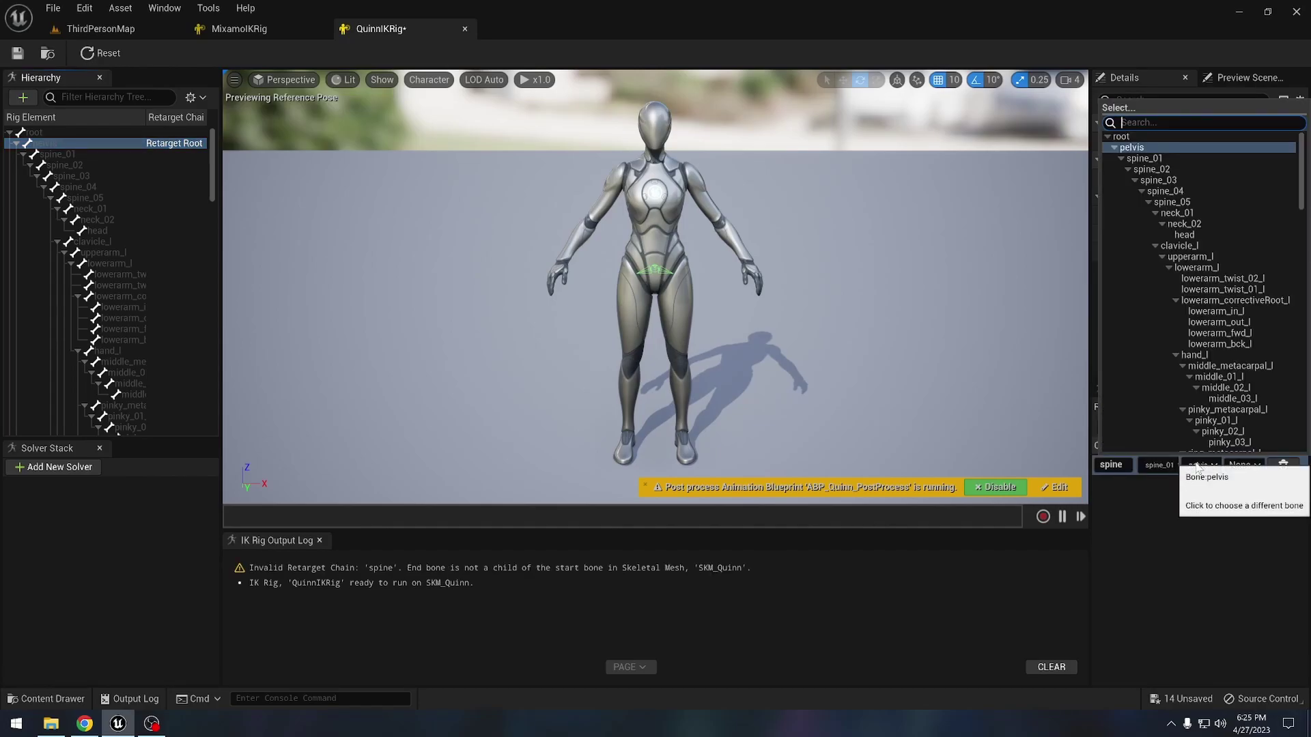
click(1190, 236)
Add a retarget chain named left_arm without a goal to the Quinn rig, running from clavicle_l to hand_l.
click(1152, 427)
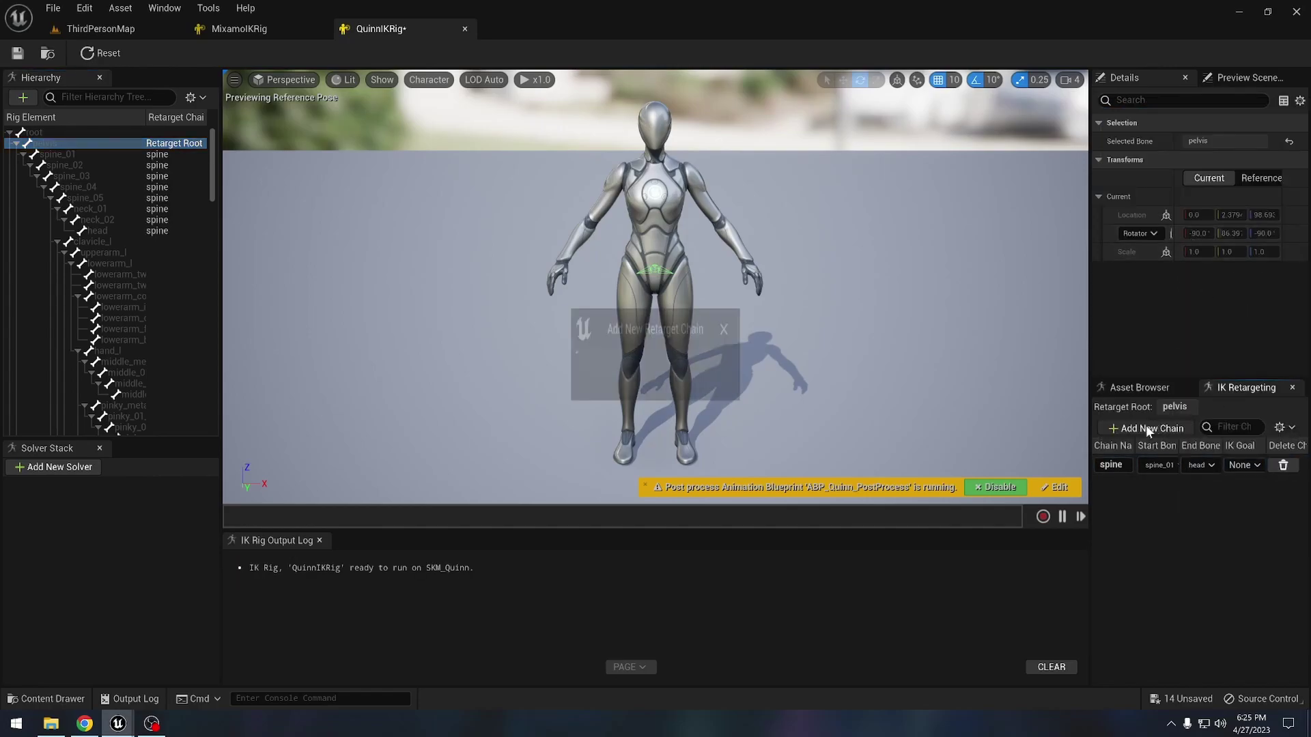
click(685, 362)
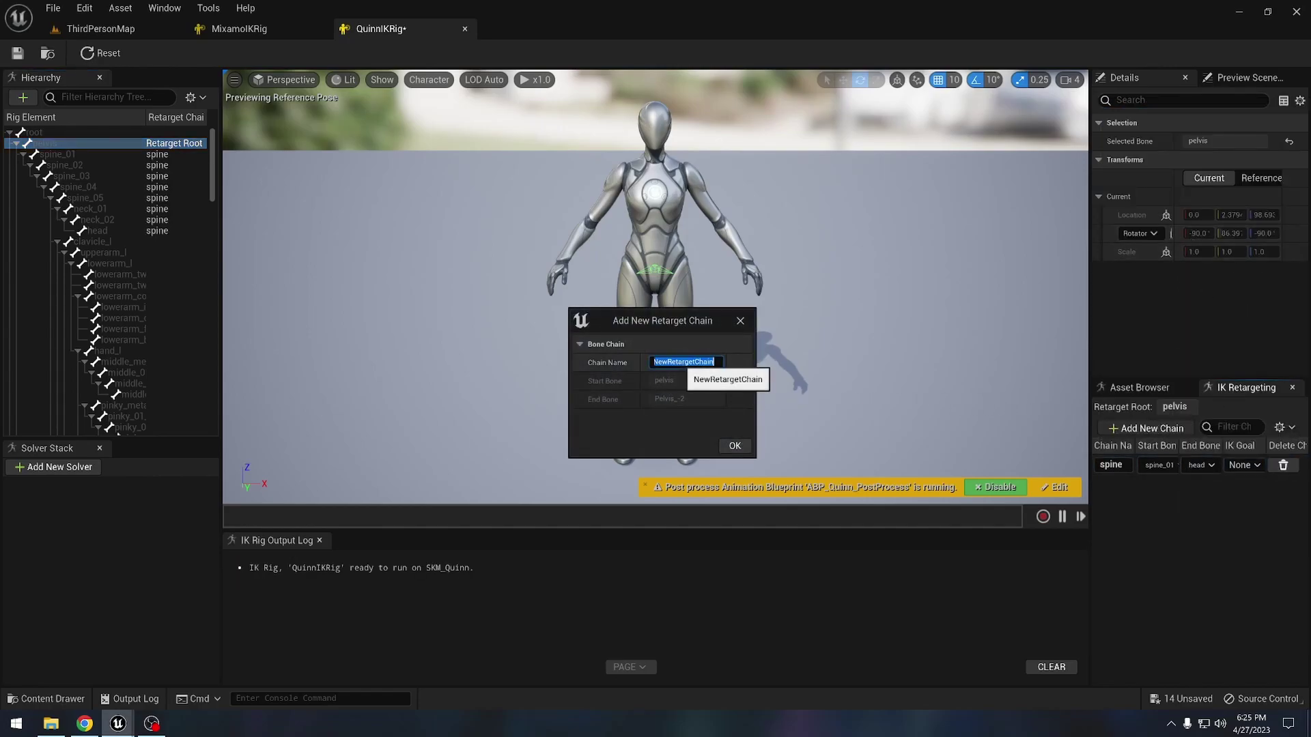
text(left_arm)
click(734, 446)
click(751, 397)
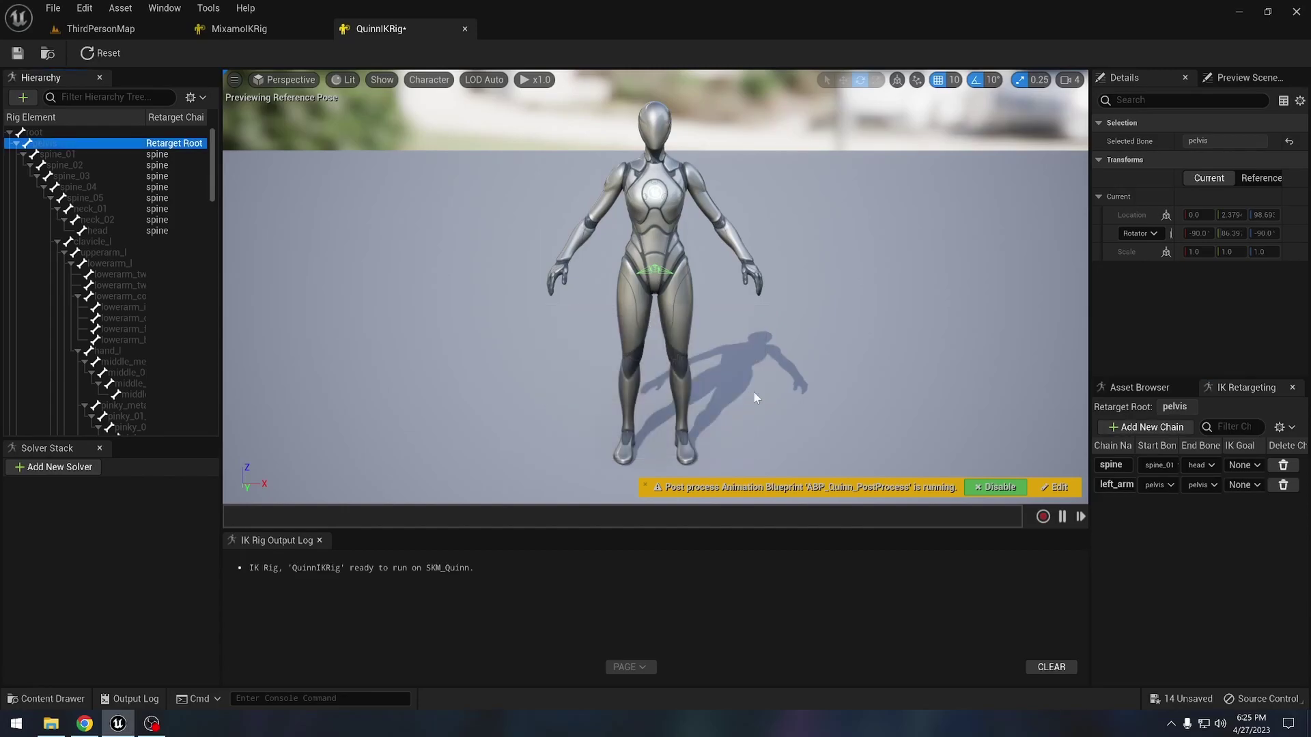
click(1157, 485)
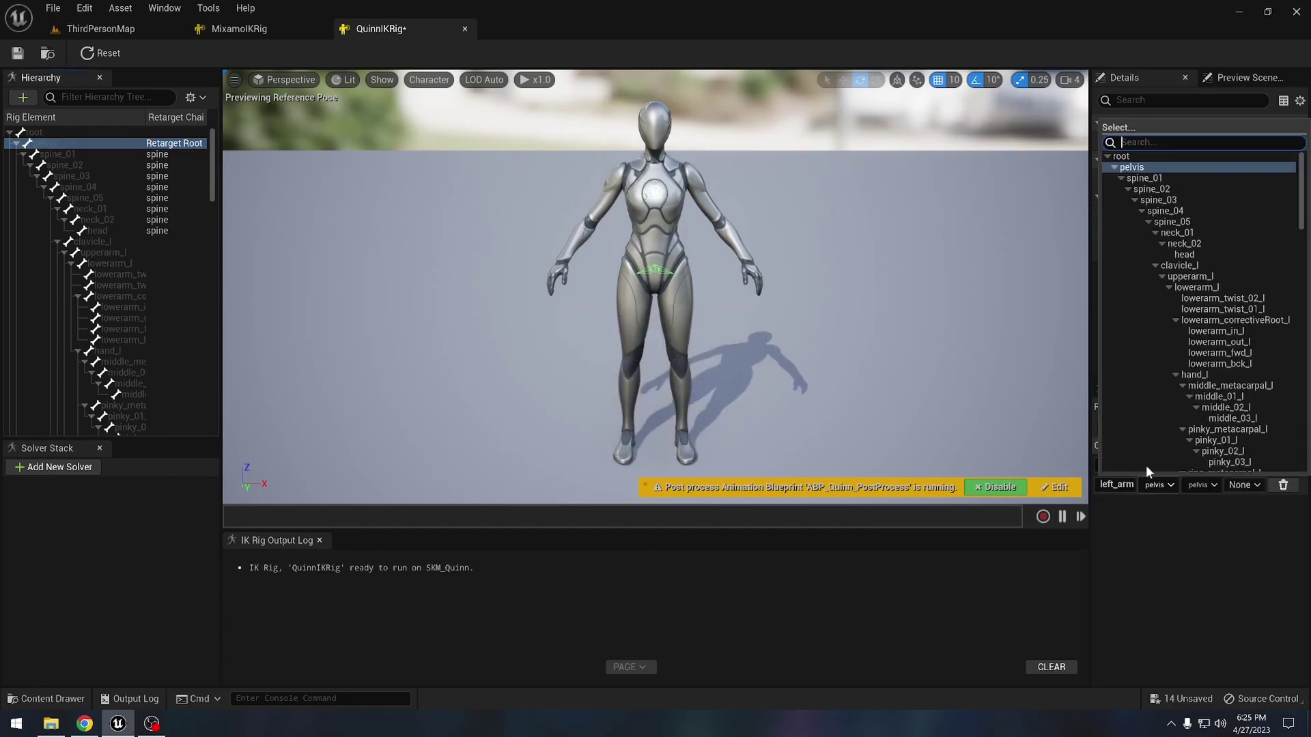
click(1179, 265)
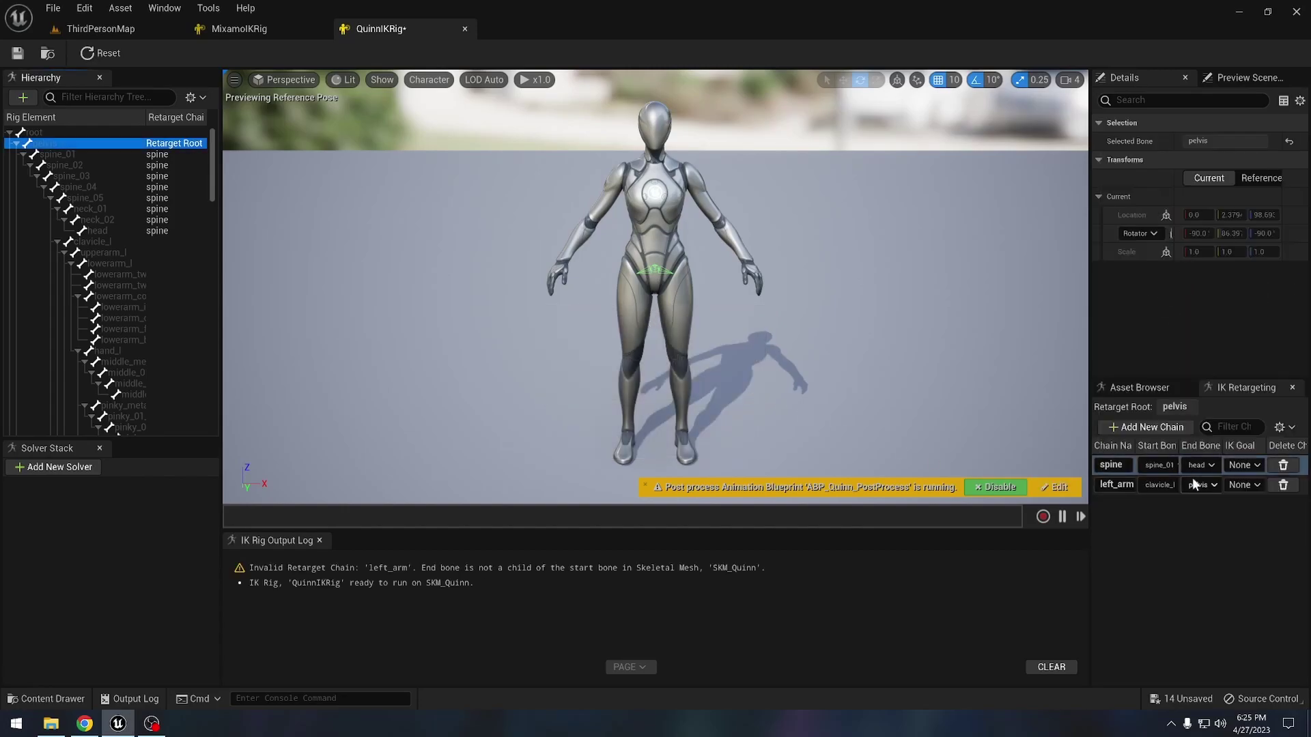
click(1203, 486)
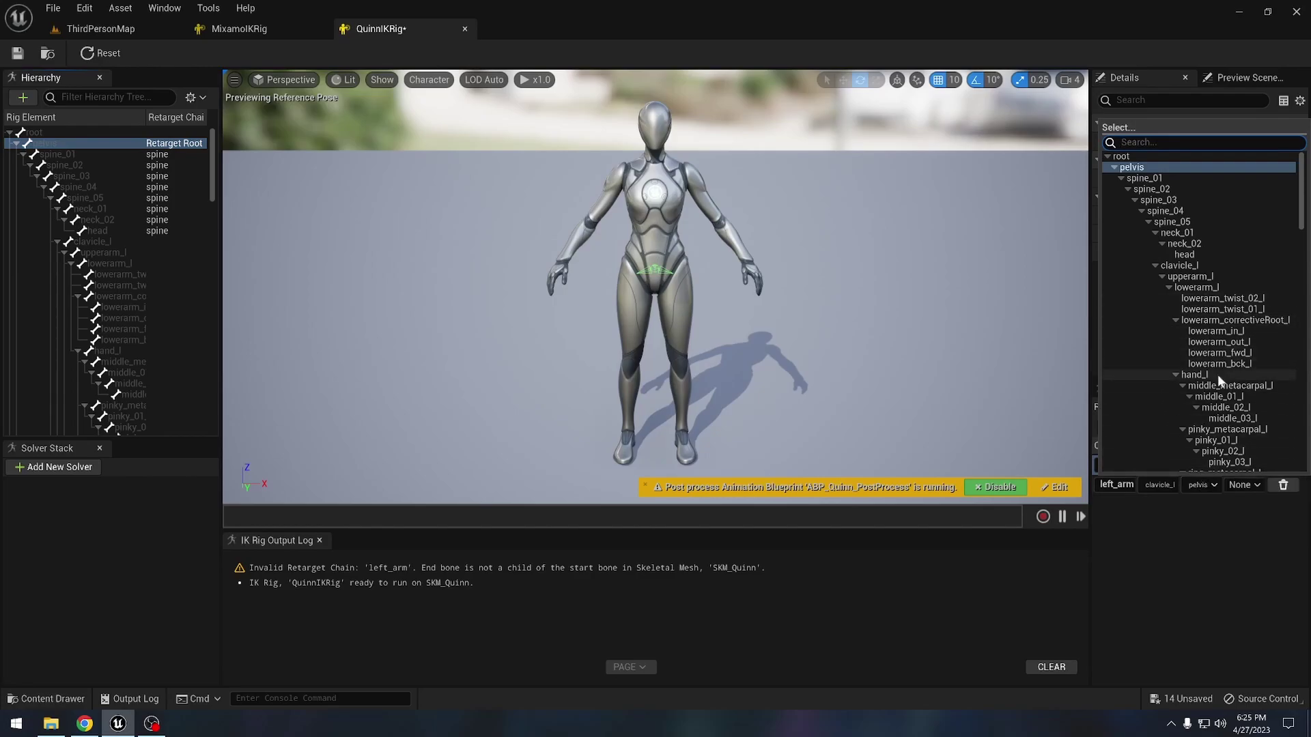
click(1218, 375)
Add a retarget chain named right_arm without a goal to the Quinn rig, running from clavicle_r to hand_r.
click(1114, 426)
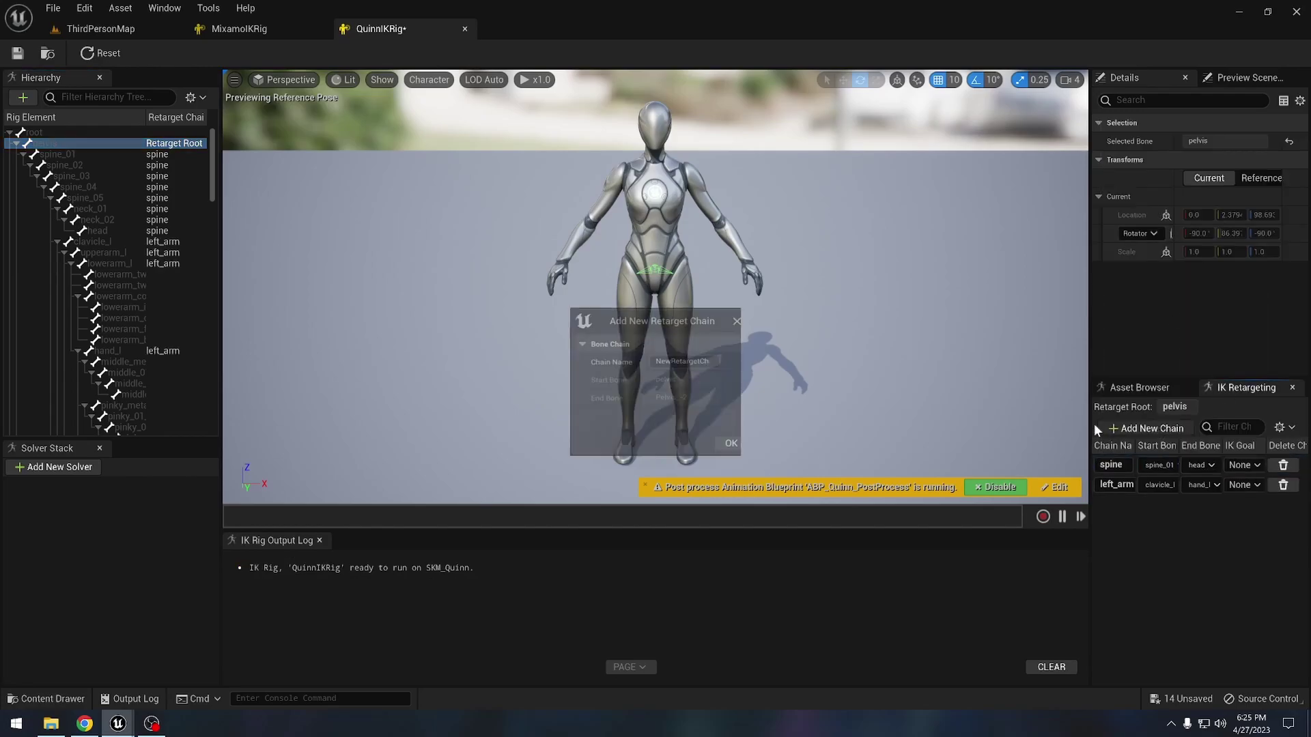
click(710, 361)
text(right_arm)
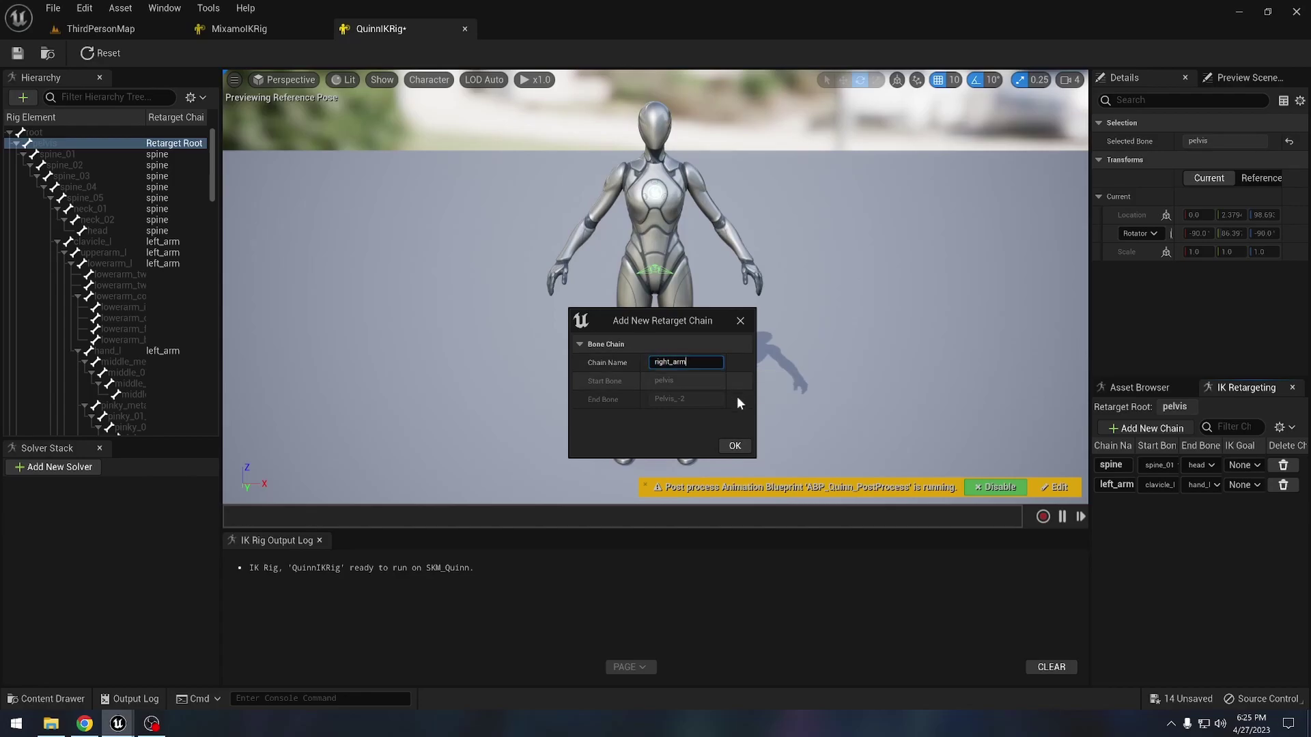
click(734, 445)
click(736, 390)
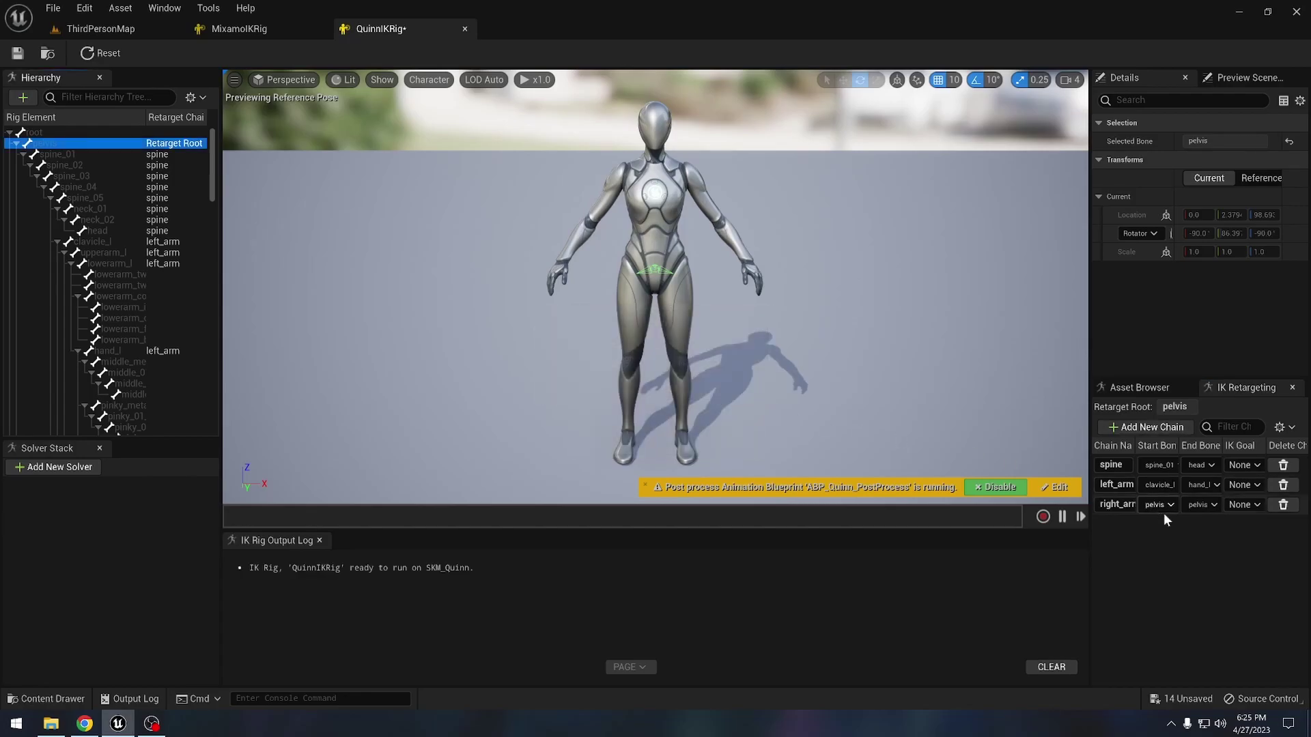
click(1159, 506)
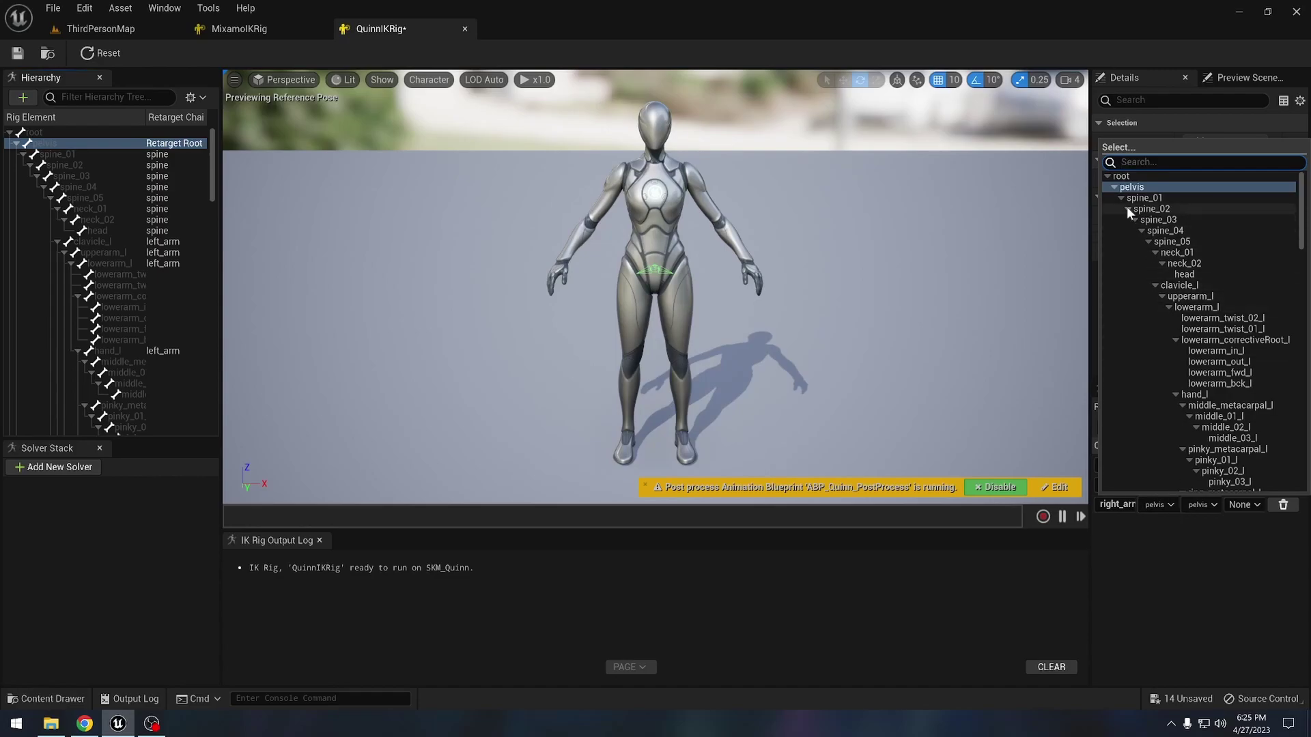
click(1156, 286)
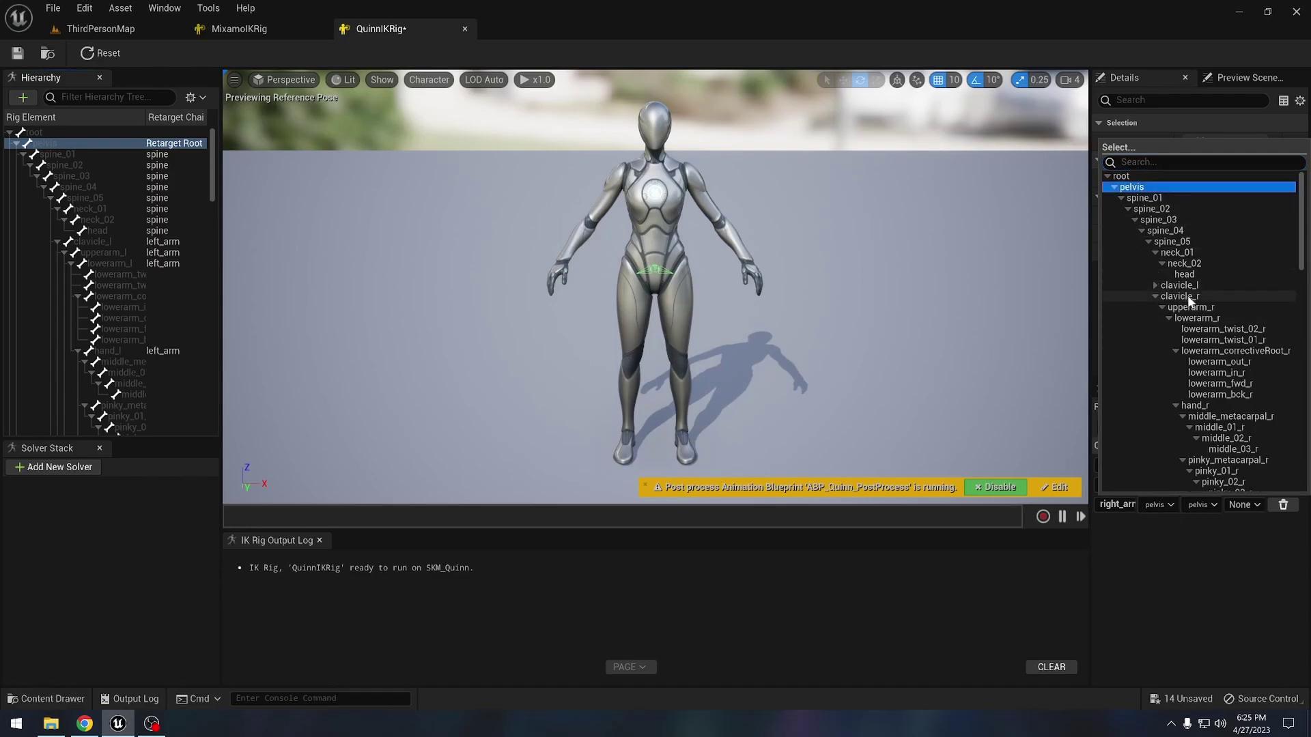
click(1186, 295)
click(1206, 504)
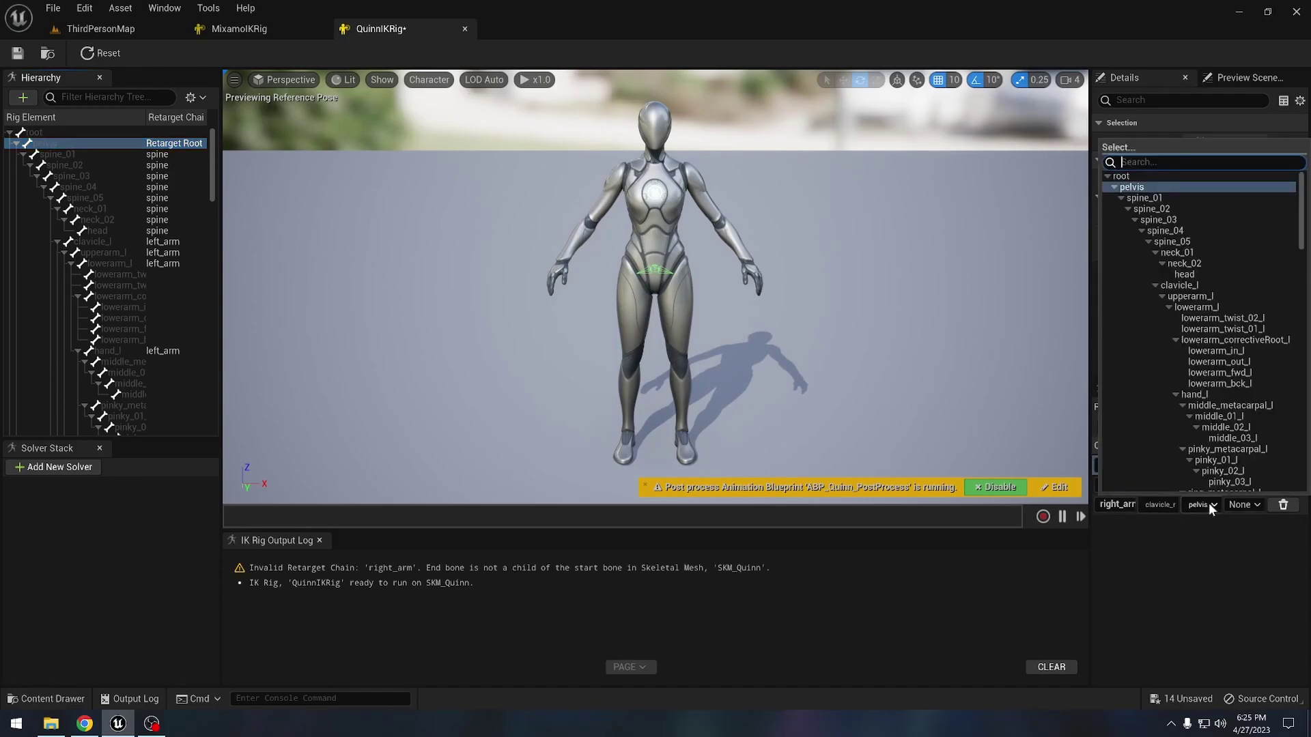
click(1155, 286)
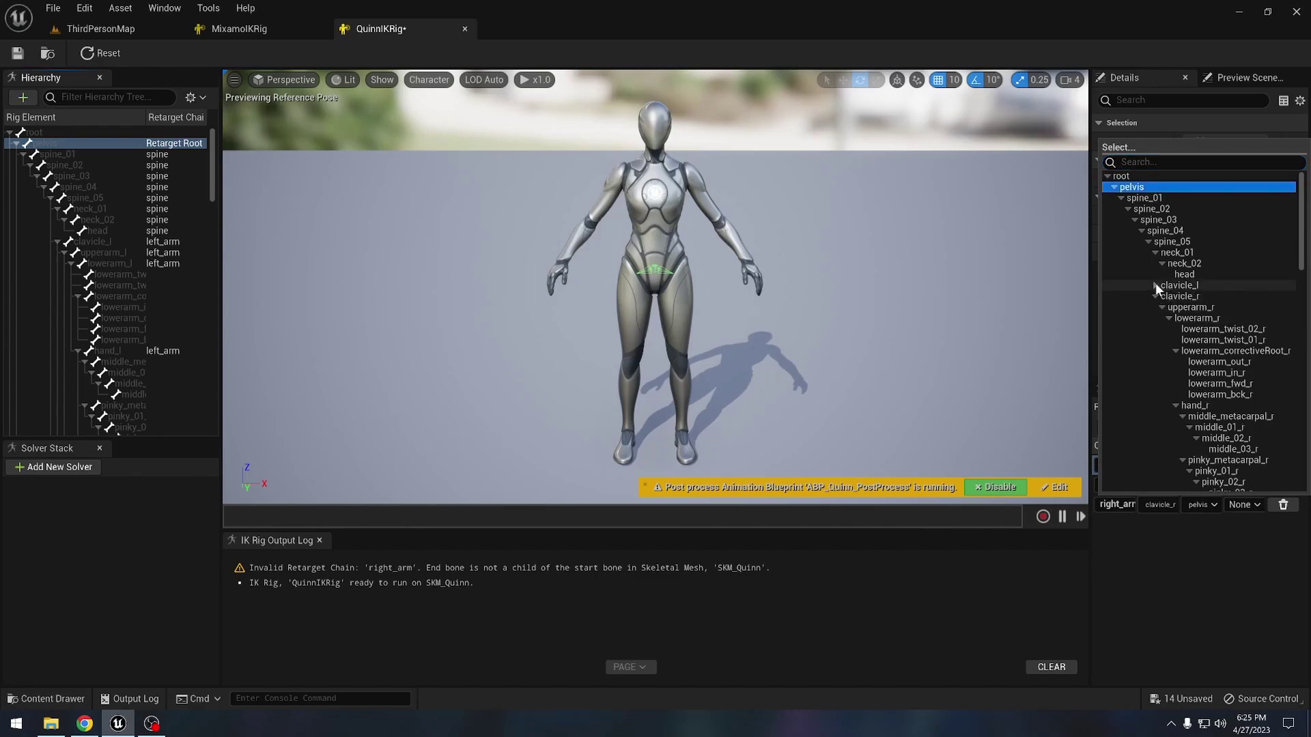
click(1209, 404)
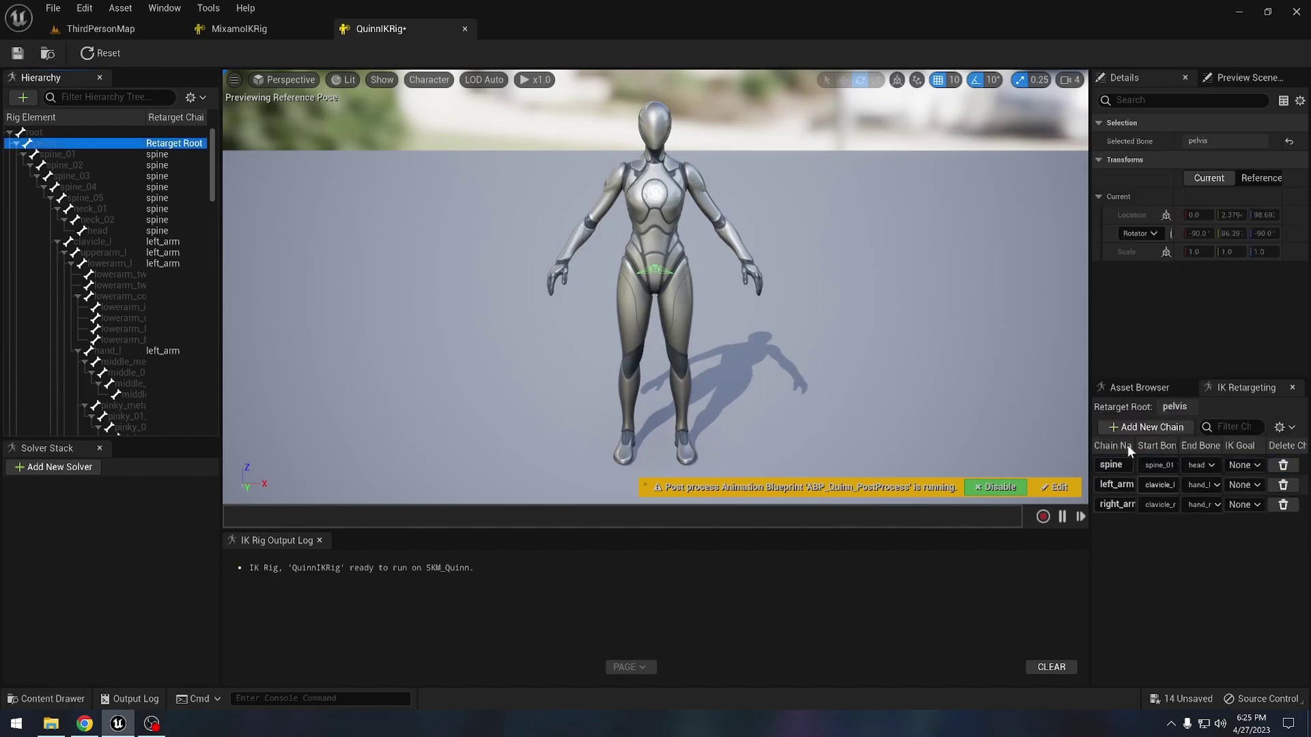
Add a retarget chain named left_leg without a goal to the Quinn rig, running from thigh_l to foot_l.
click(1147, 427)
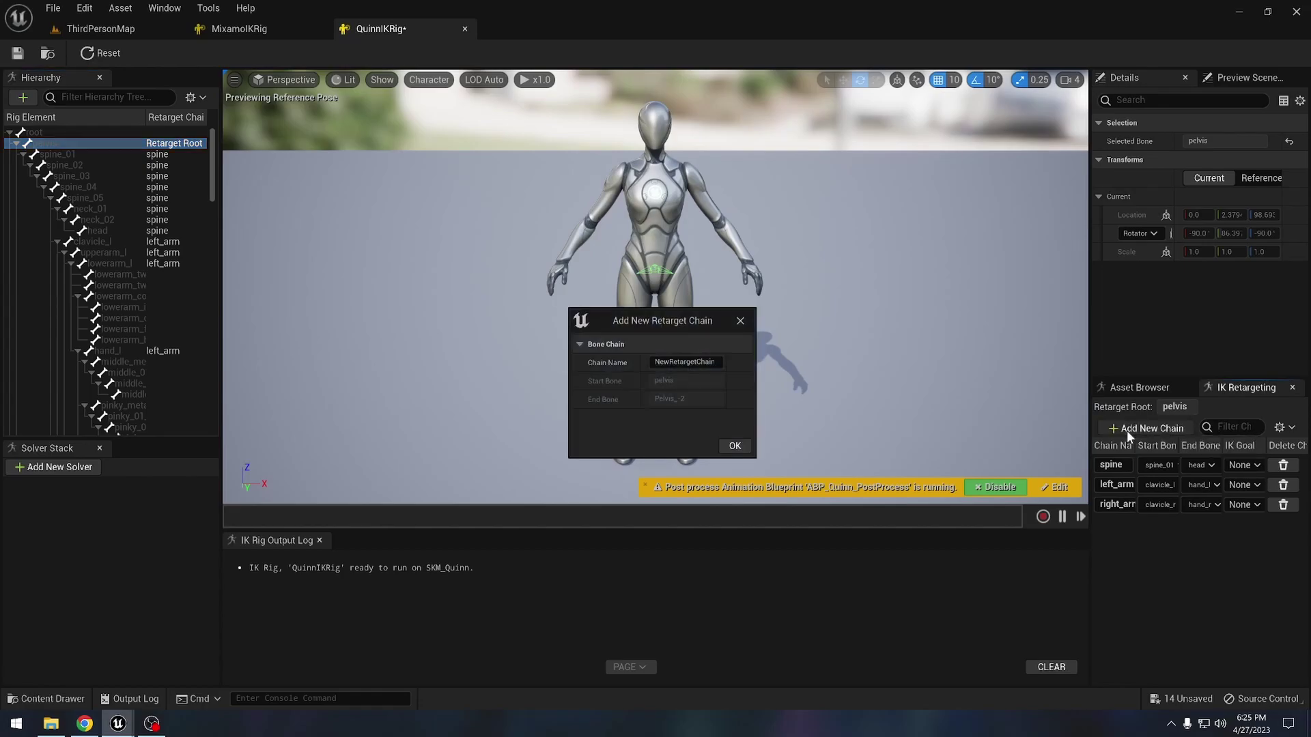
click(684, 362)
text(left_leg)
key(Return)
click(732, 383)
click(1159, 524)
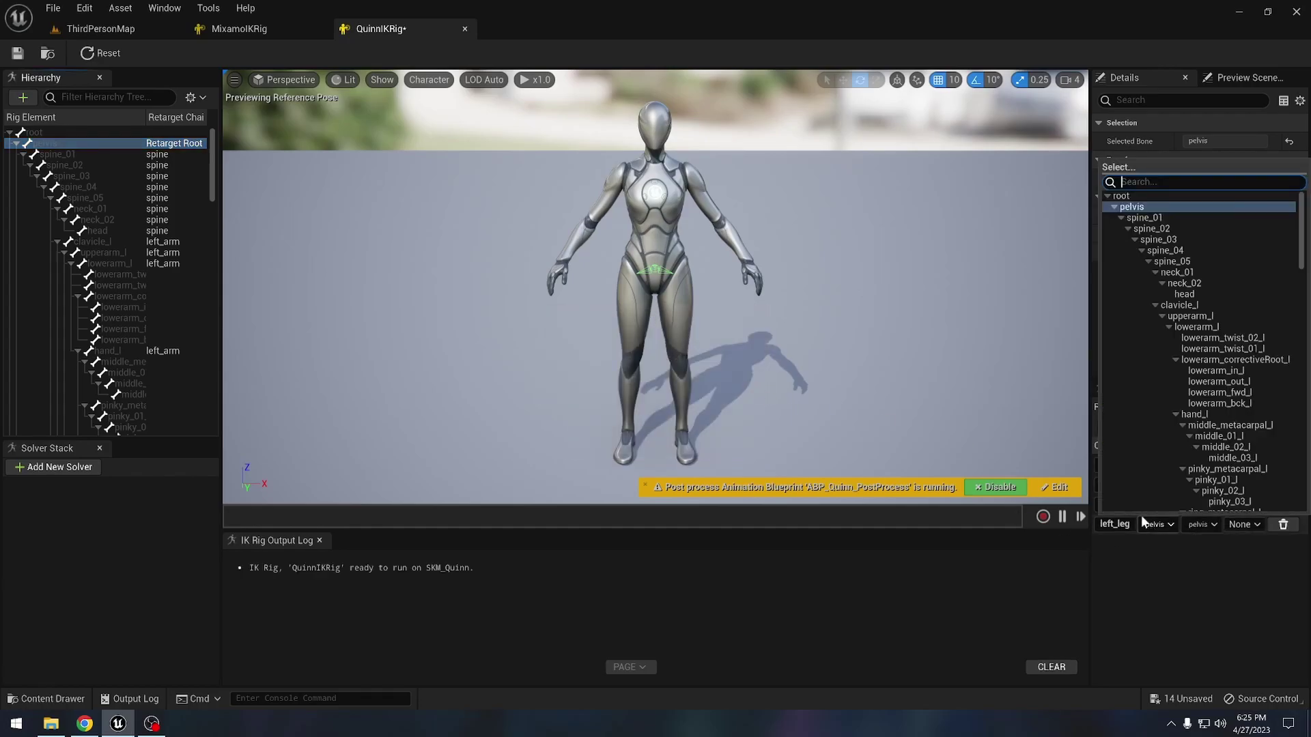
click(1121, 218)
click(1121, 226)
click(1148, 236)
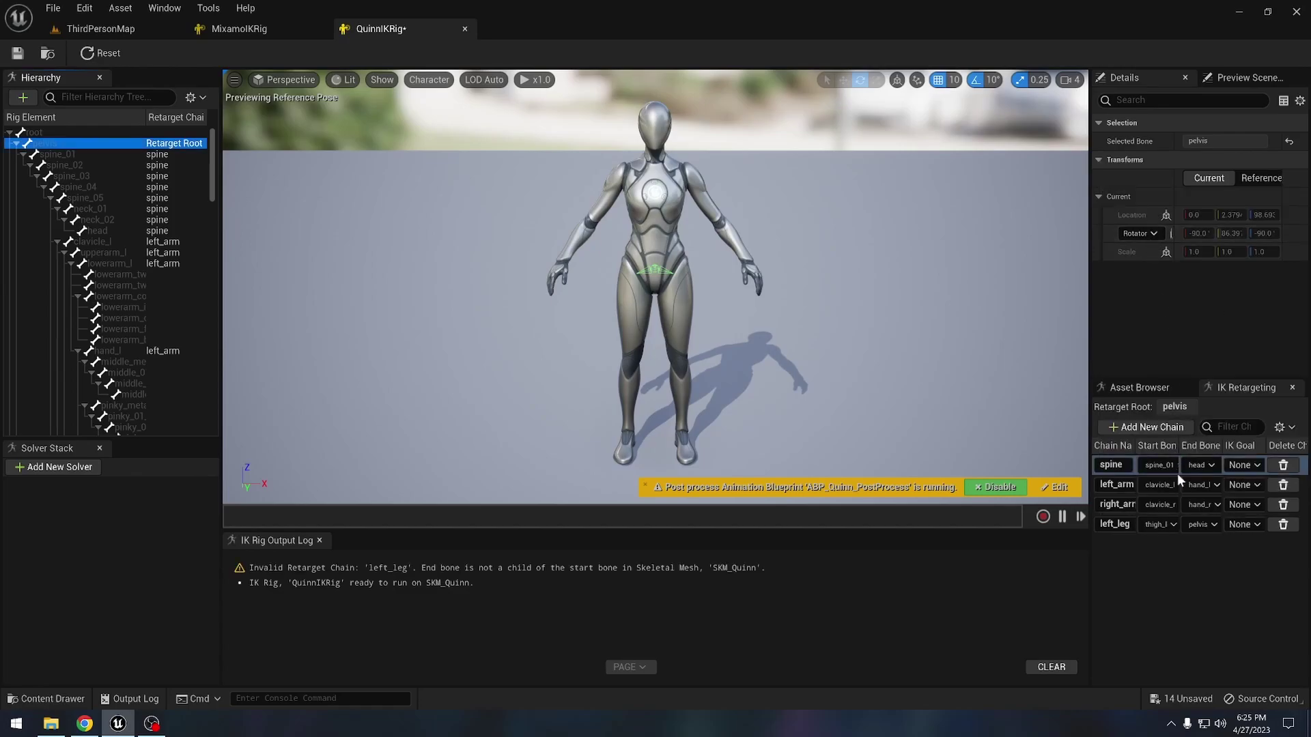
click(1201, 524)
click(1121, 217)
click(1121, 228)
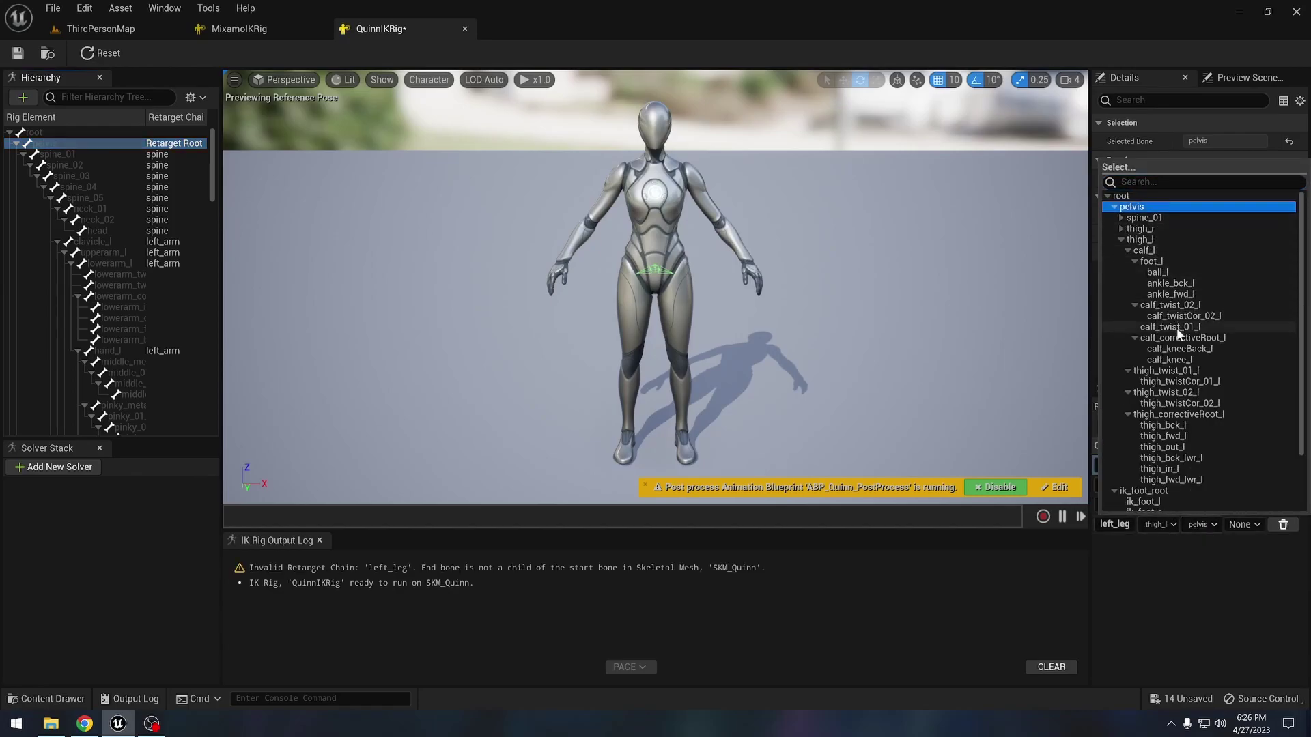
click(1154, 261)
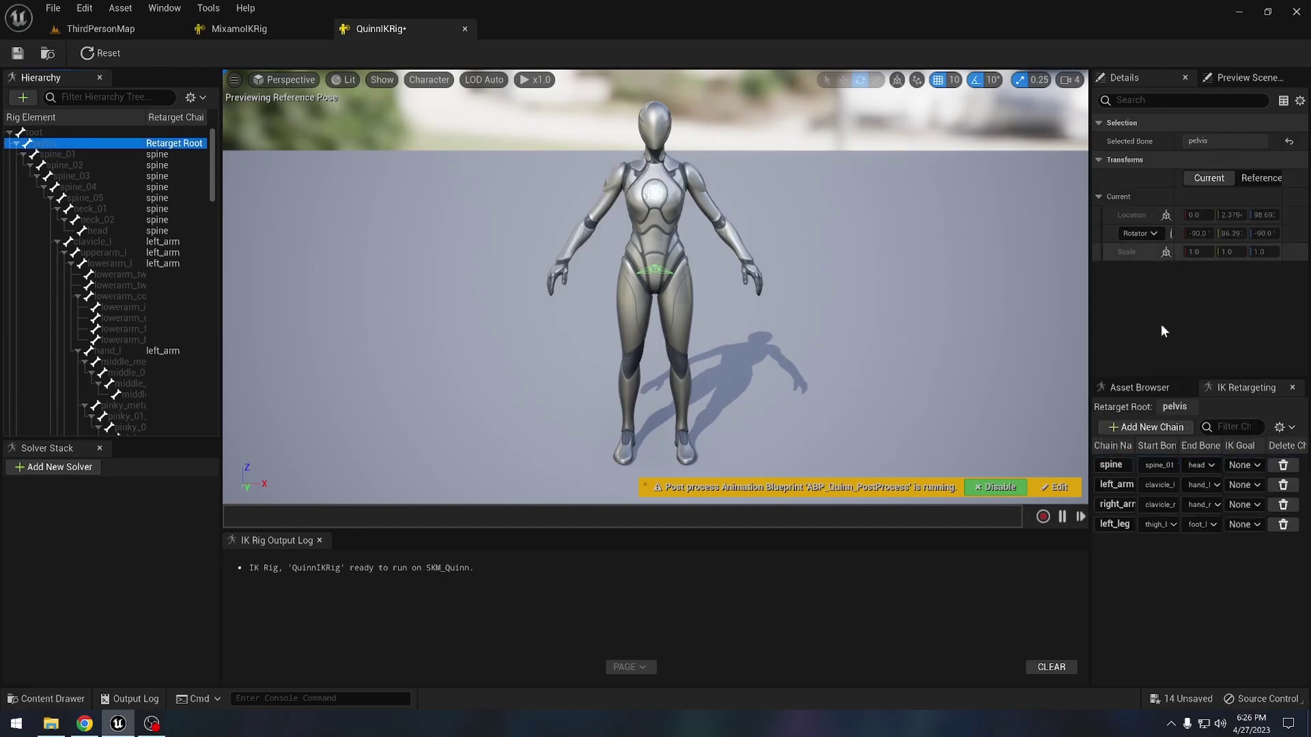
Add a retarget chain named right_leg without a goal to the Quinn rig, running from thigh_r to foot_r.
click(1151, 428)
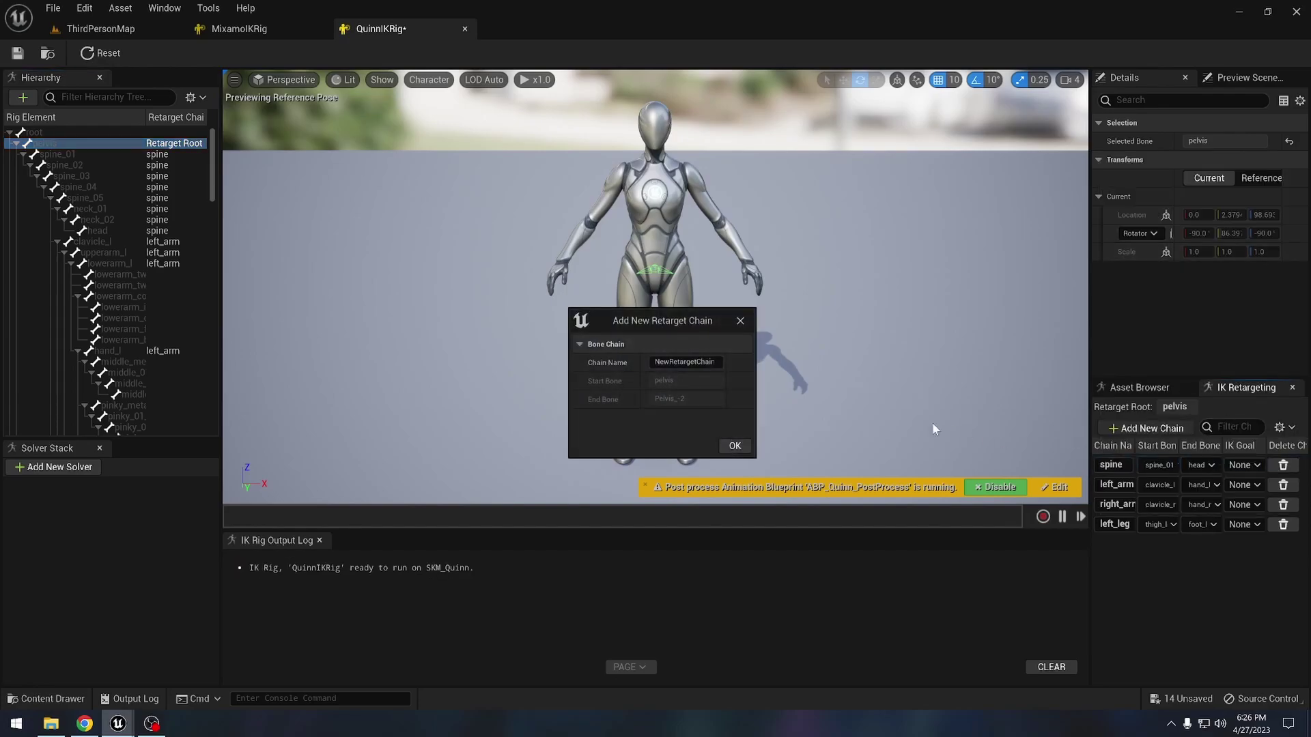
click(693, 363)
text(right_leg)
key(Return)
click(740, 386)
click(1159, 544)
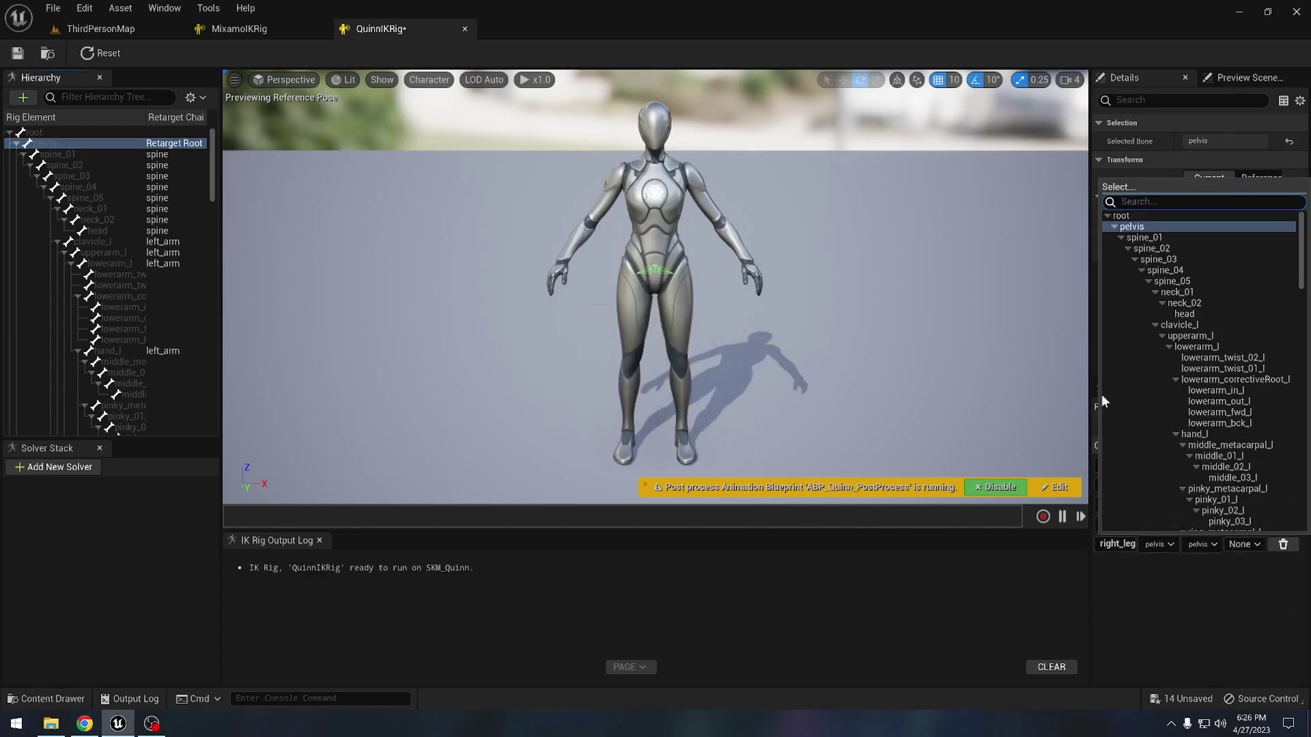
click(1120, 237)
click(1138, 249)
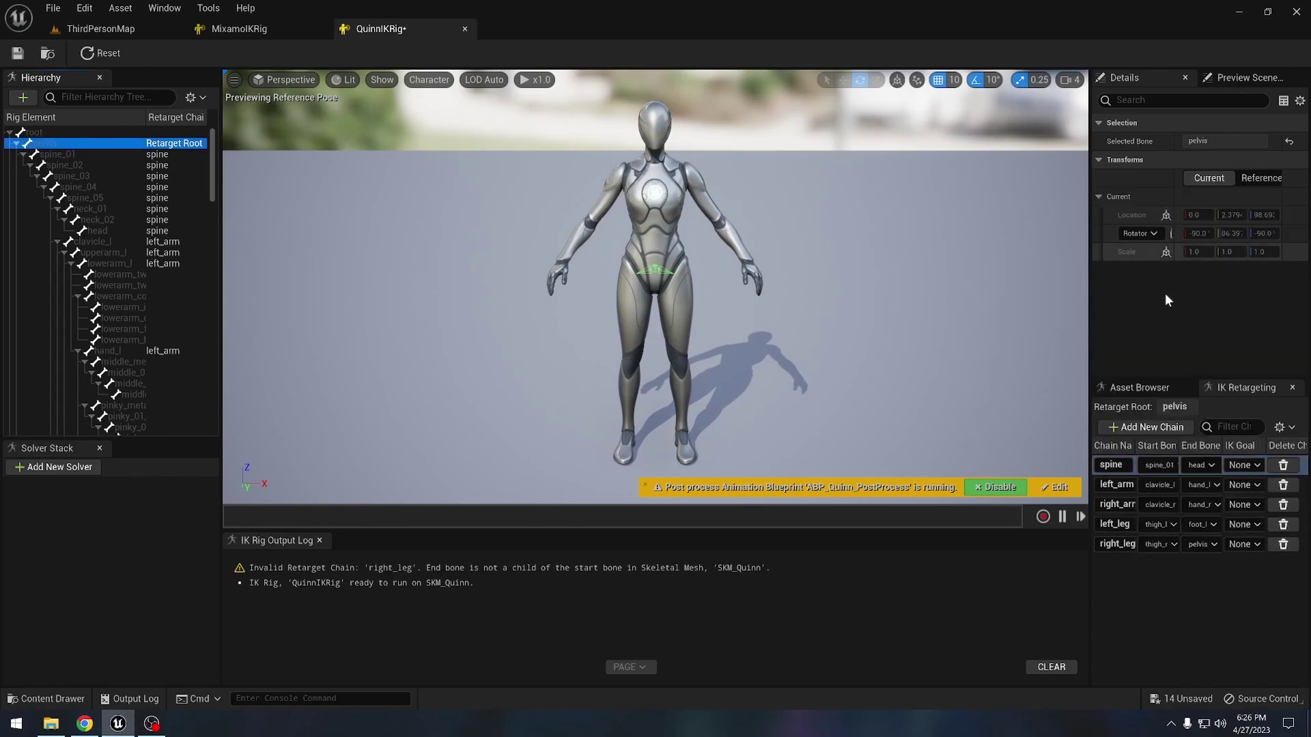
click(1202, 544)
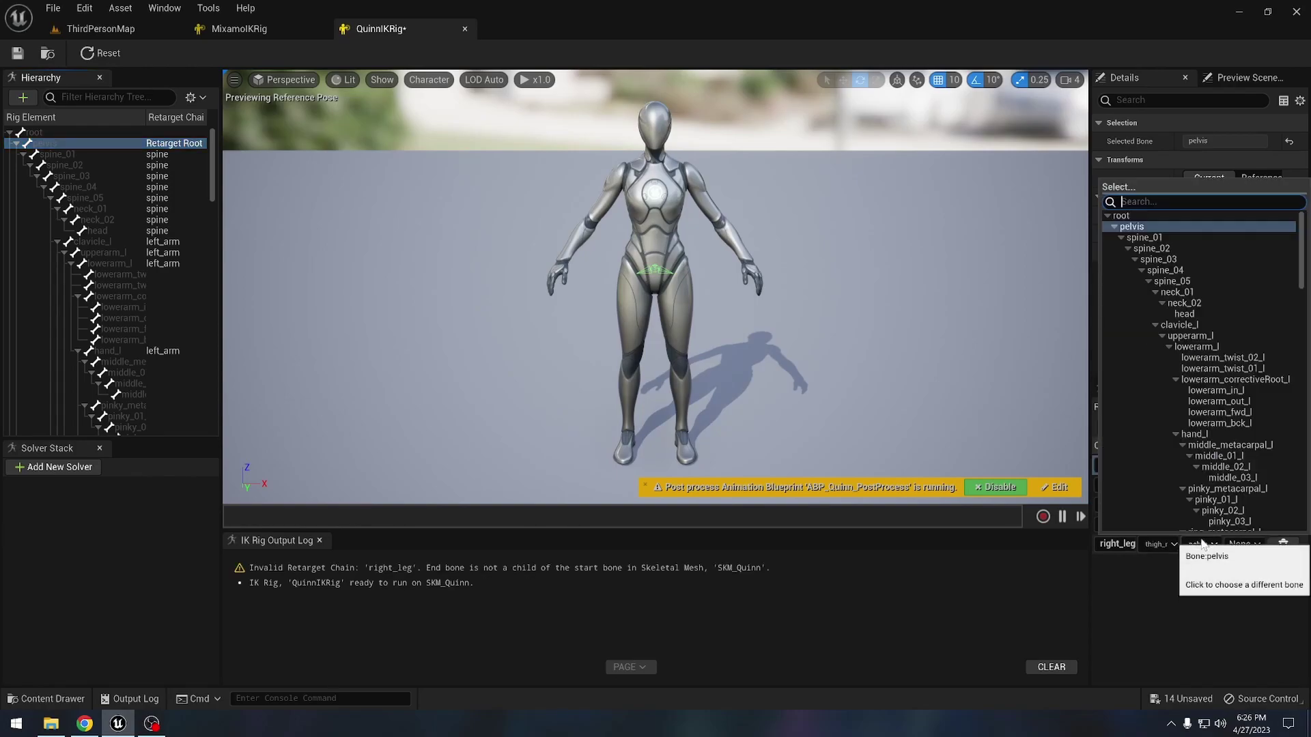
click(1121, 236)
click(1161, 269)
Save QuinnIKRig and compare its retarget chains with those of MixamoIKRig.
click(18, 53)
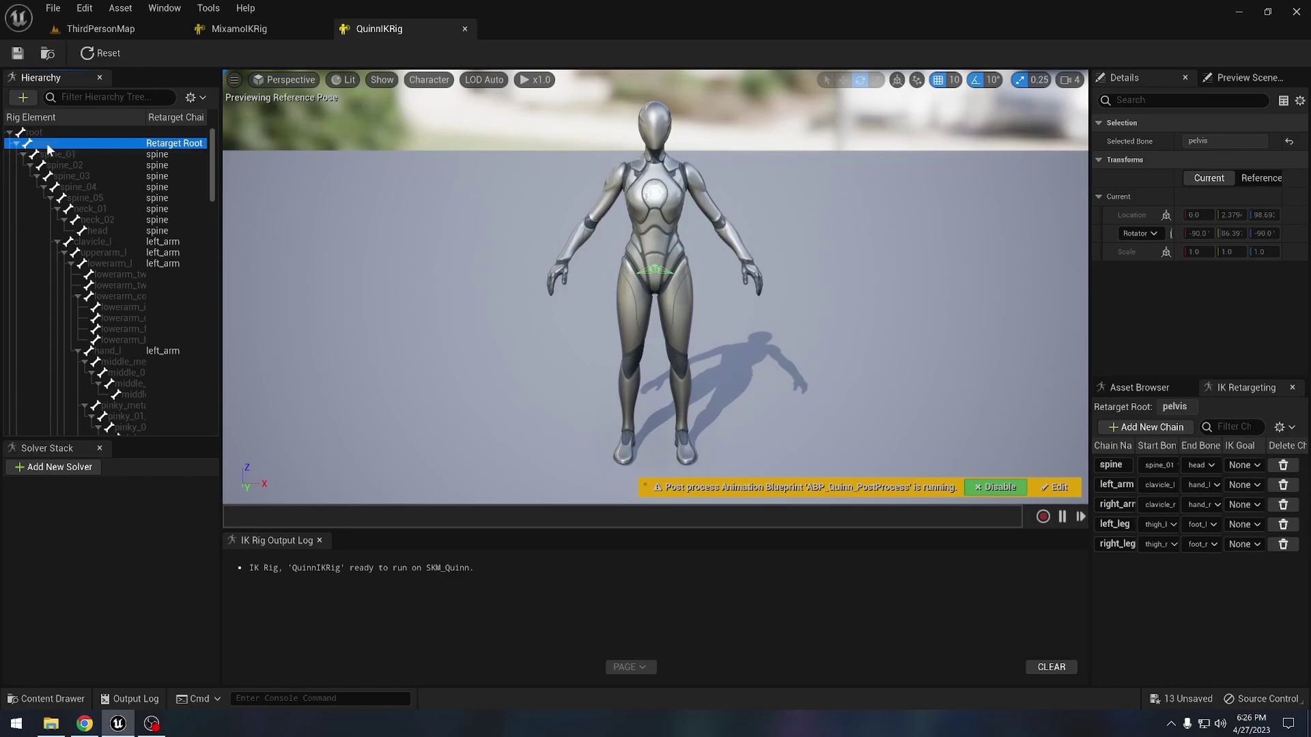
click(239, 28)
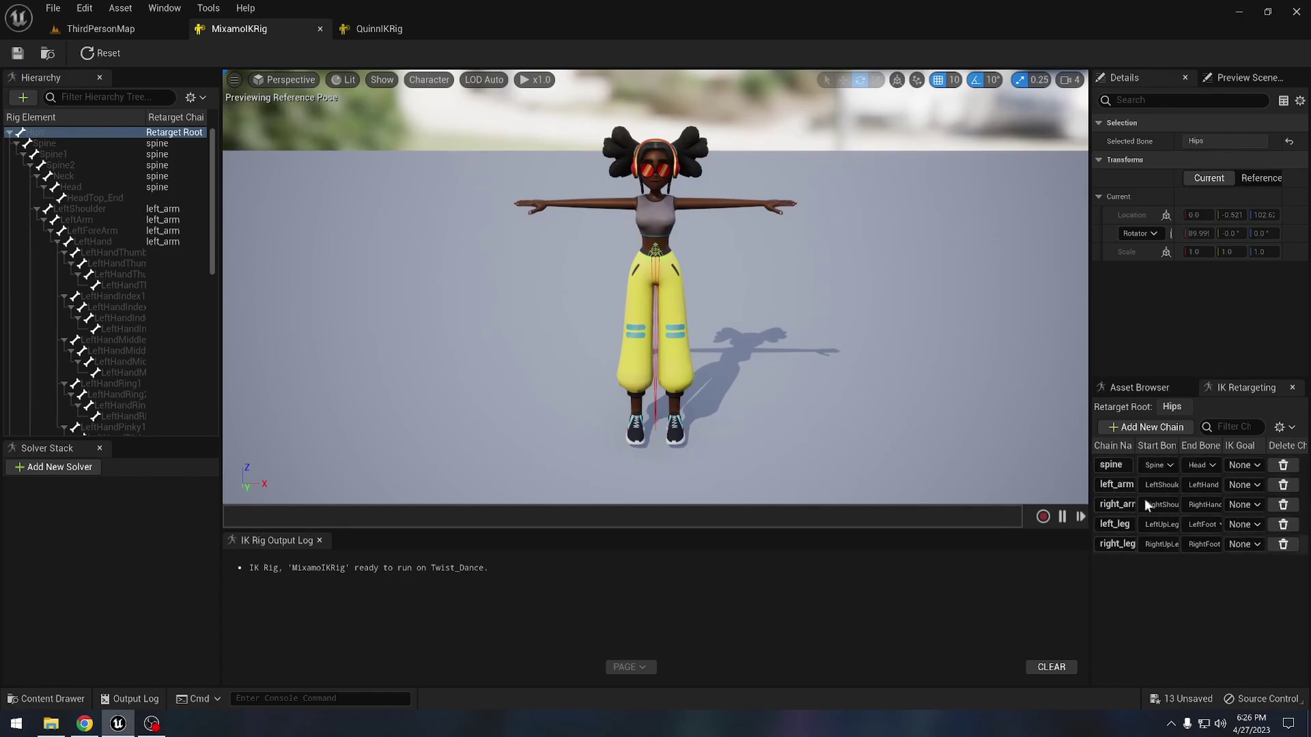
click(392, 30)
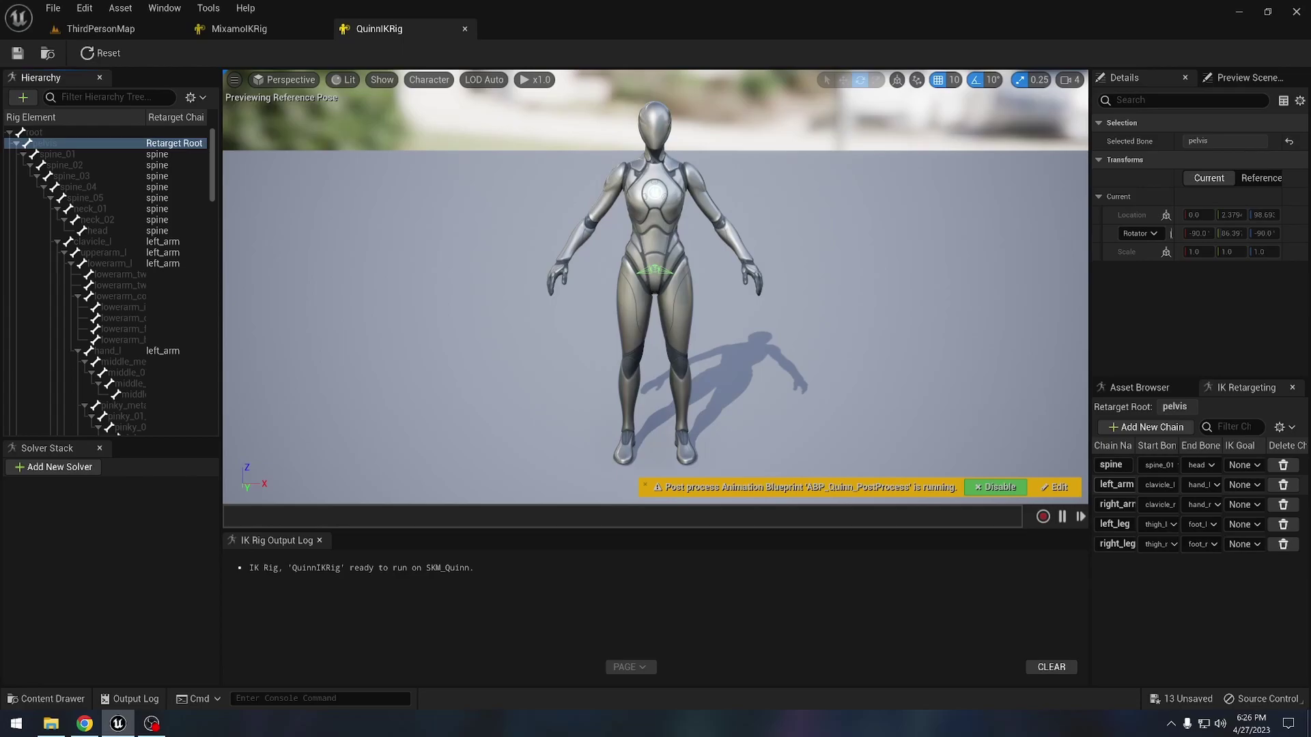
Create an IK Retargeter in the Animations folder with MixamoIKRig as its source, keeping the default name.
click(45, 698)
right_click(711, 634)
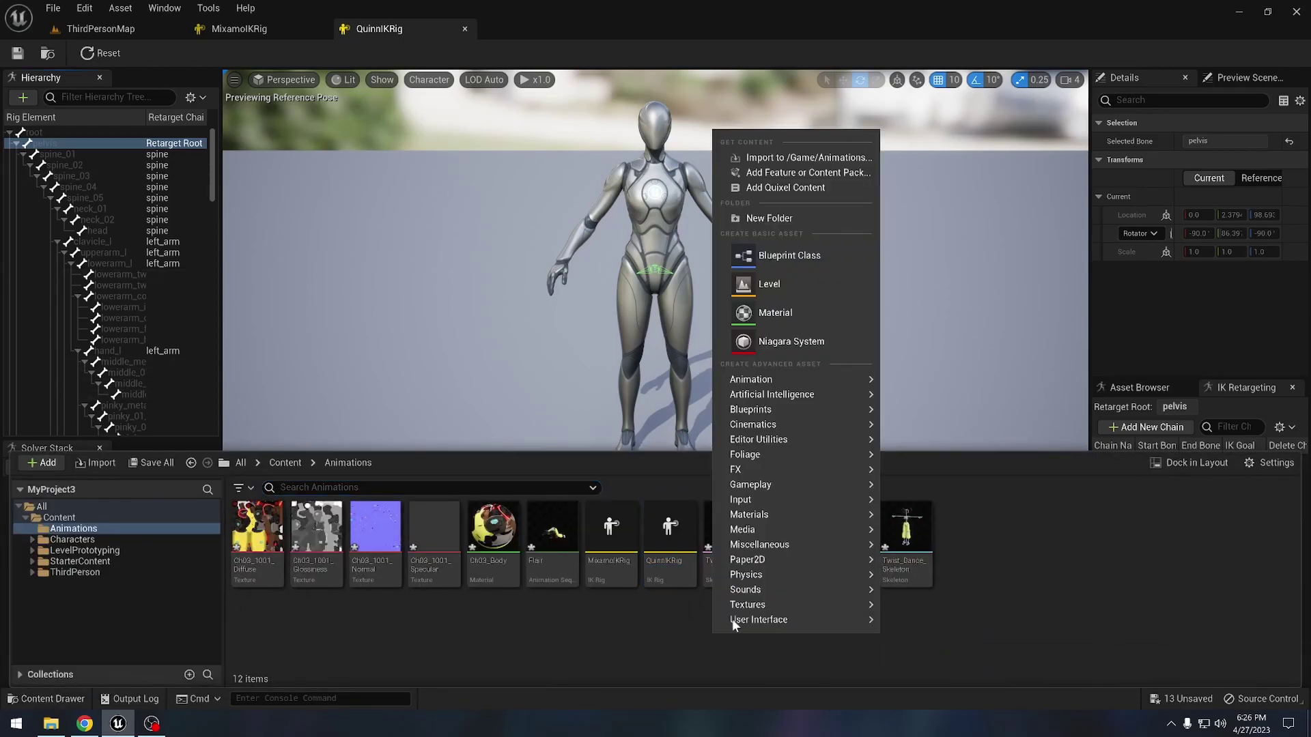
mouse_move(796, 384)
mouse_move(970, 654)
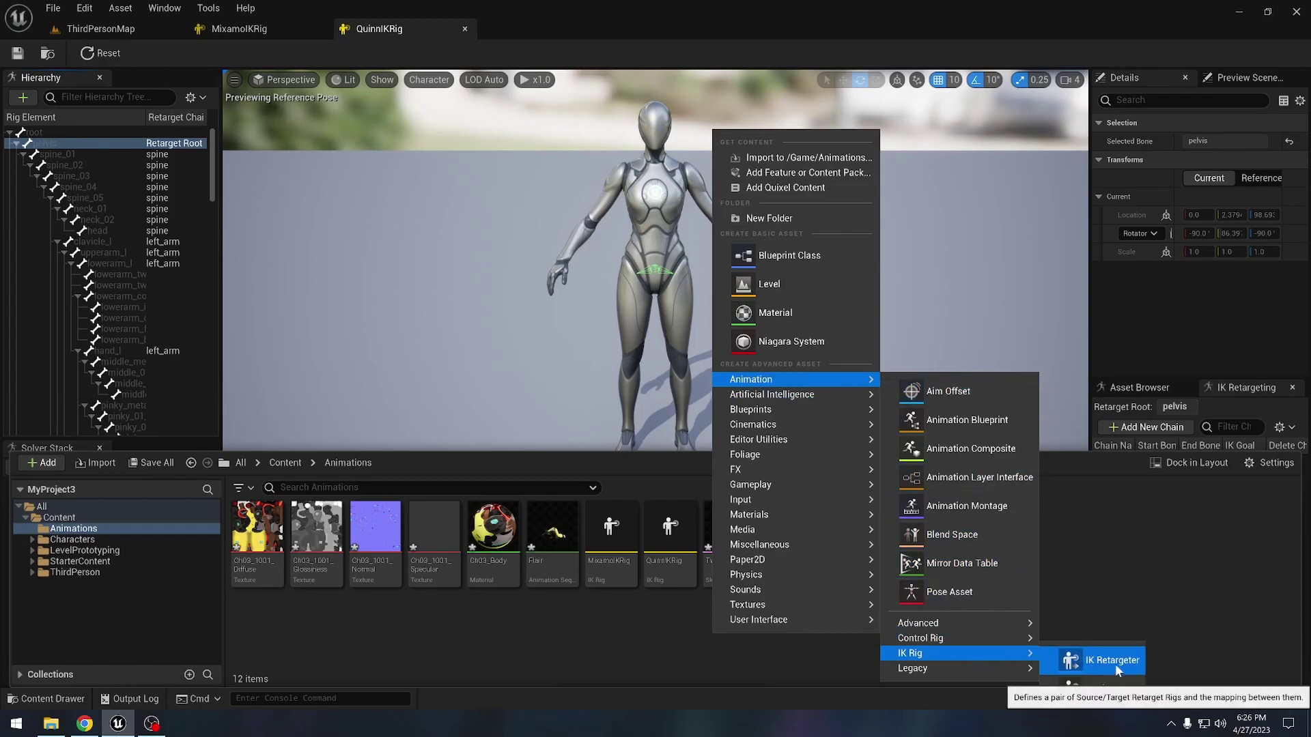
click(1093, 661)
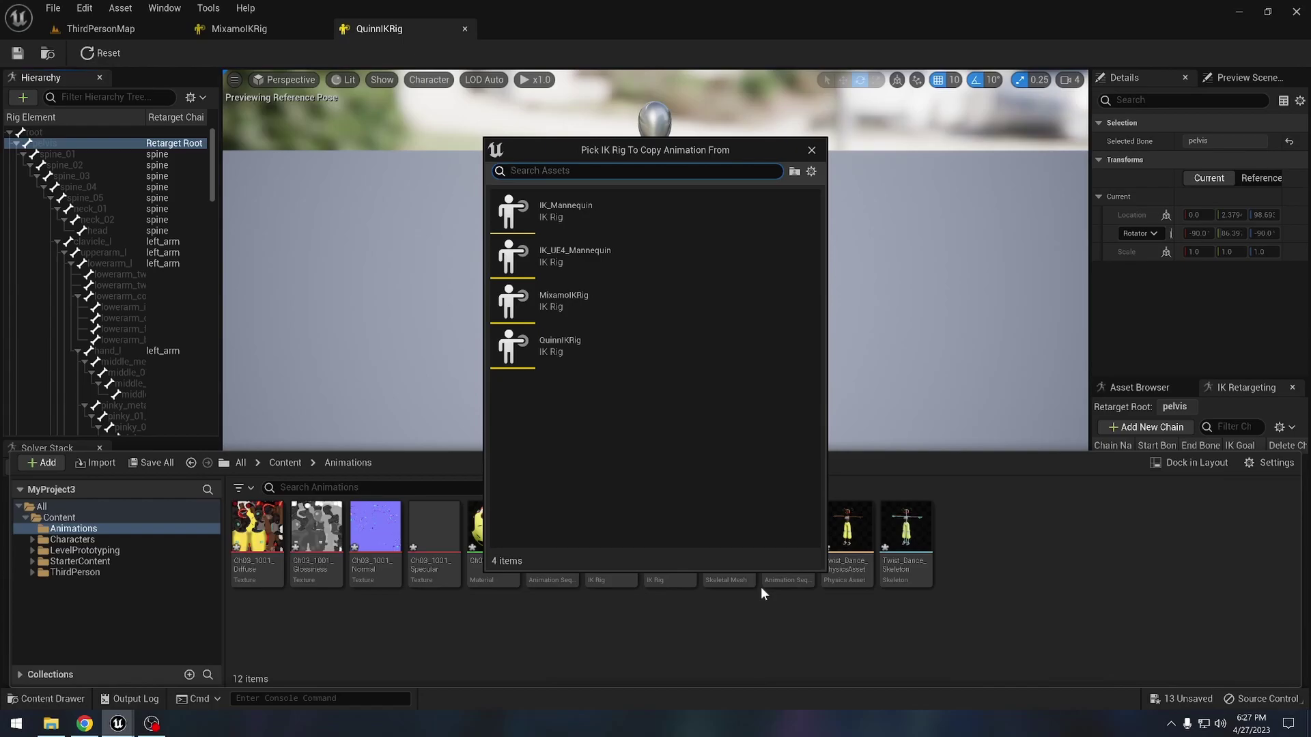
click(582, 299)
key(Return)
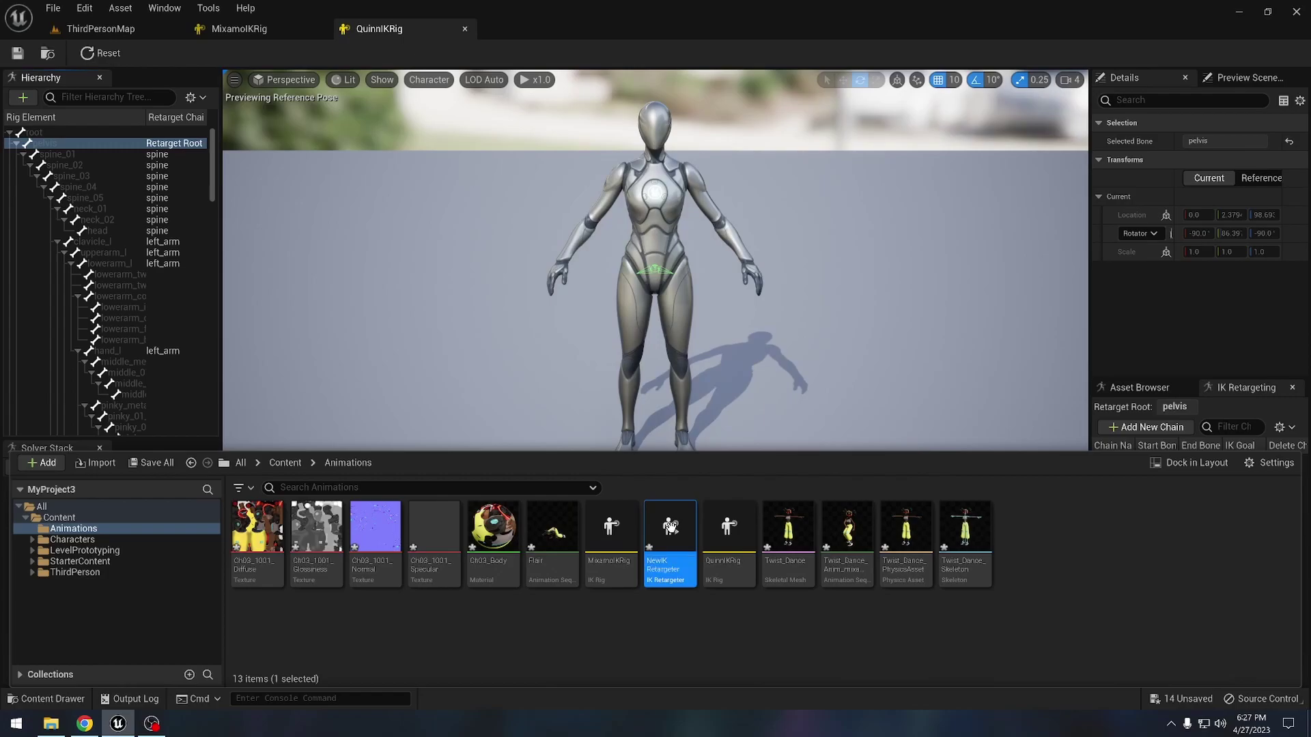
Open the new IK Retargeter and set its target IK Rig to QuinnIKRig.
double_click(672, 527)
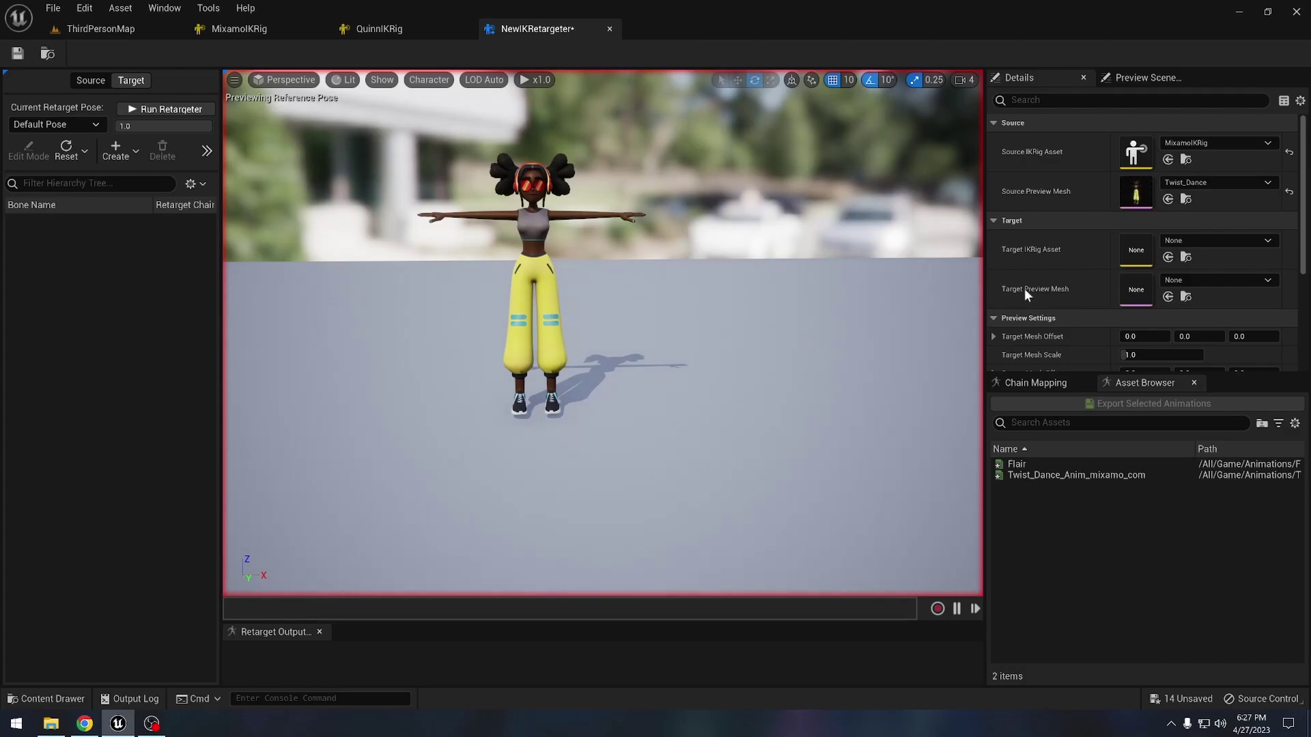
click(1198, 241)
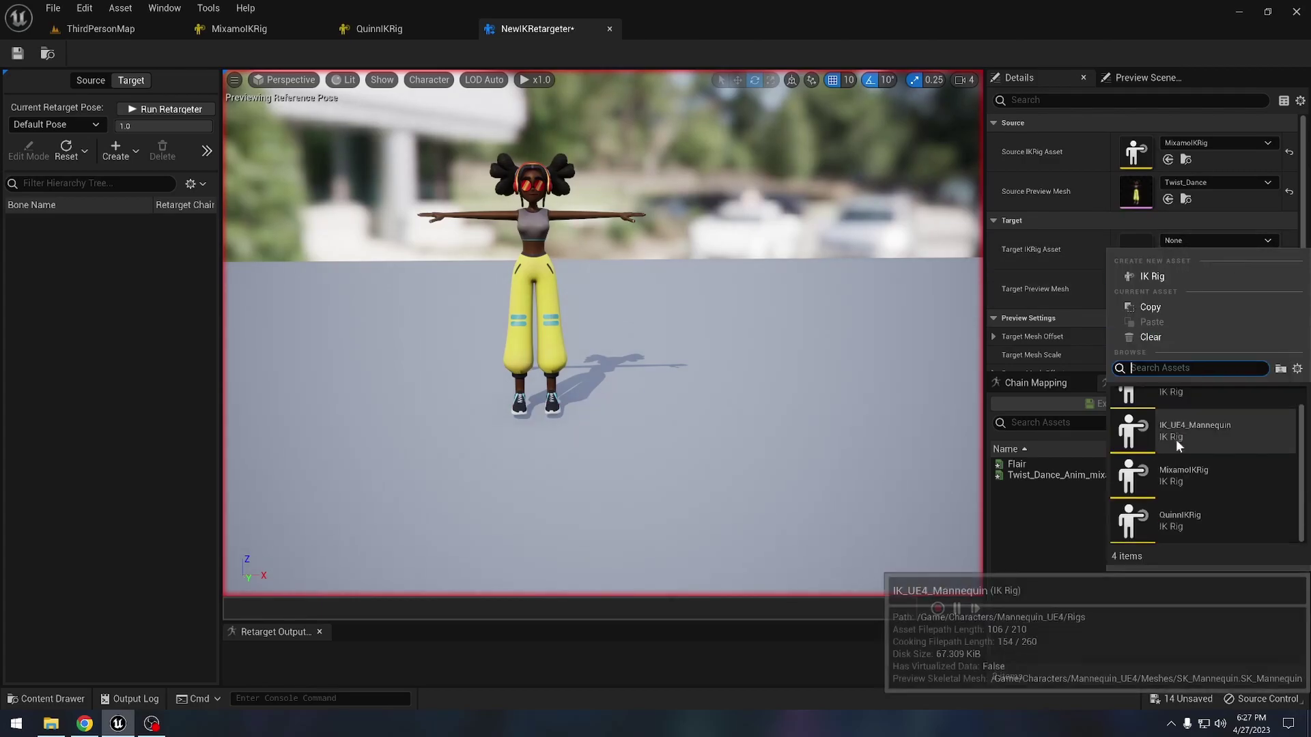
click(1192, 519)
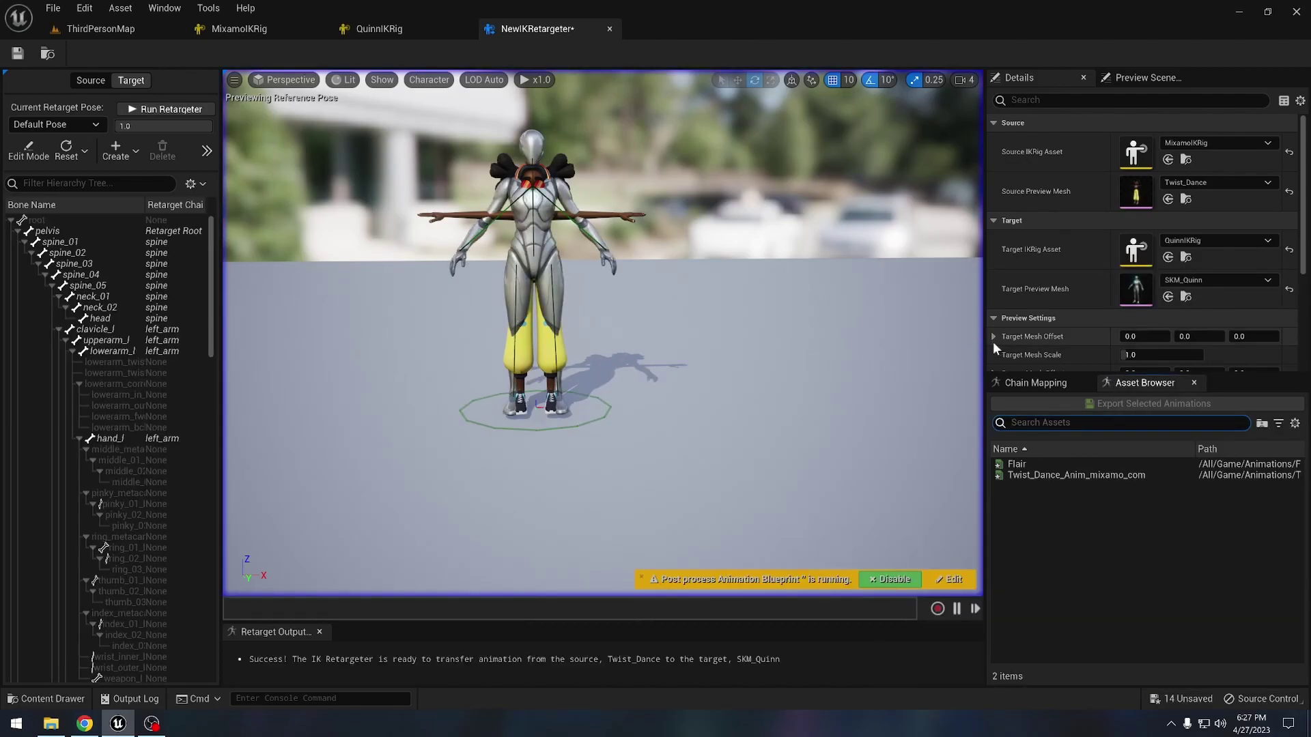
Offset the target preview mesh about 160 units along X so Quinn stands beside the Mixamo character.
drag(1133, 336, 1192, 336)
mouse_move(770, 398)
right_down()
mouse_move(740, 392)
mouse_move(768, 382)
mouse_move(724, 381)
mouse_move(758, 377)
right_up()
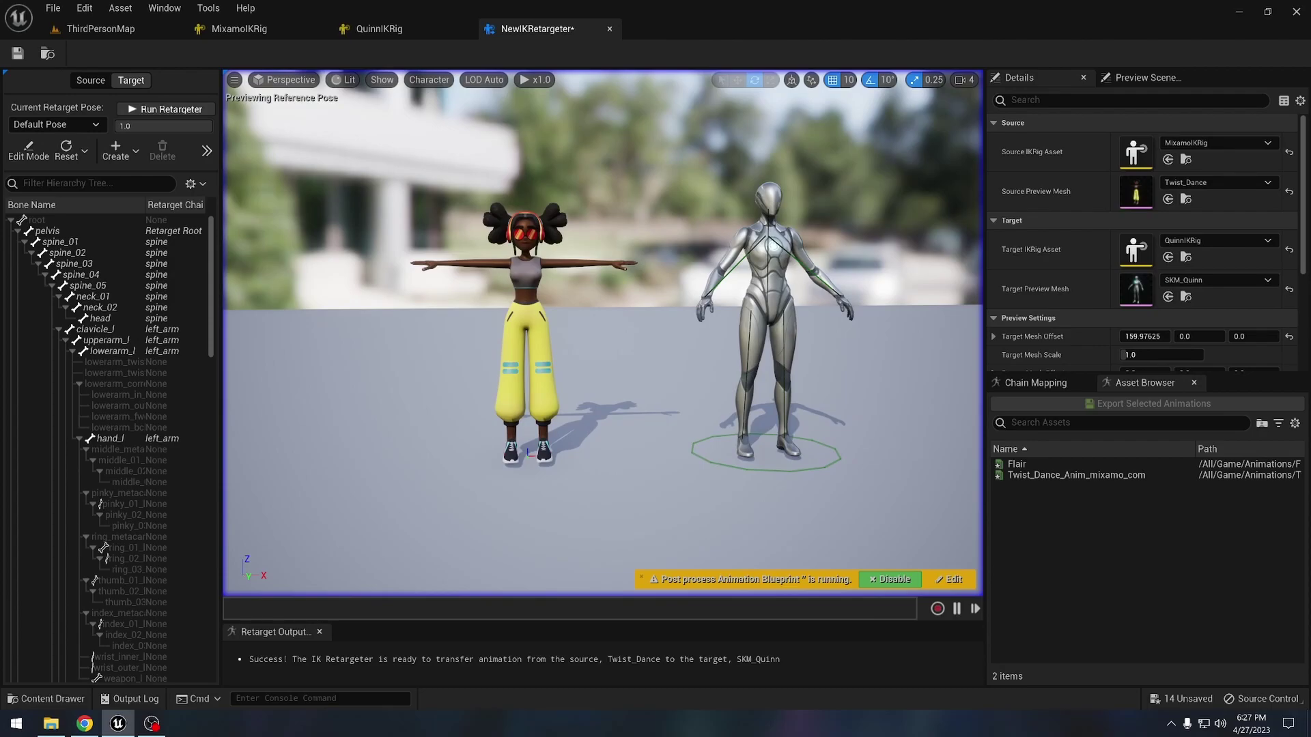
right_drag(757, 377, 652, 412)
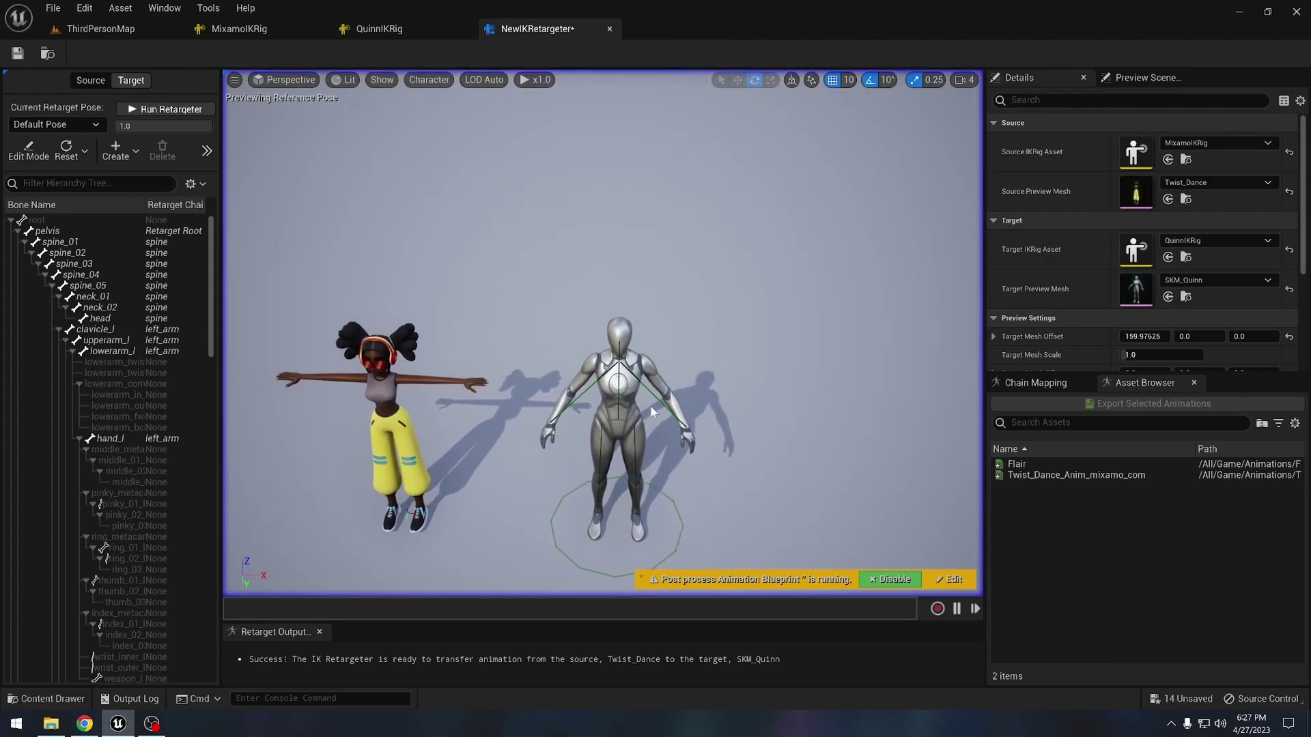
Start editing the target retarget pose and rotate Quinn's upperarm_l bone 60° around the green axis.
click(28, 152)
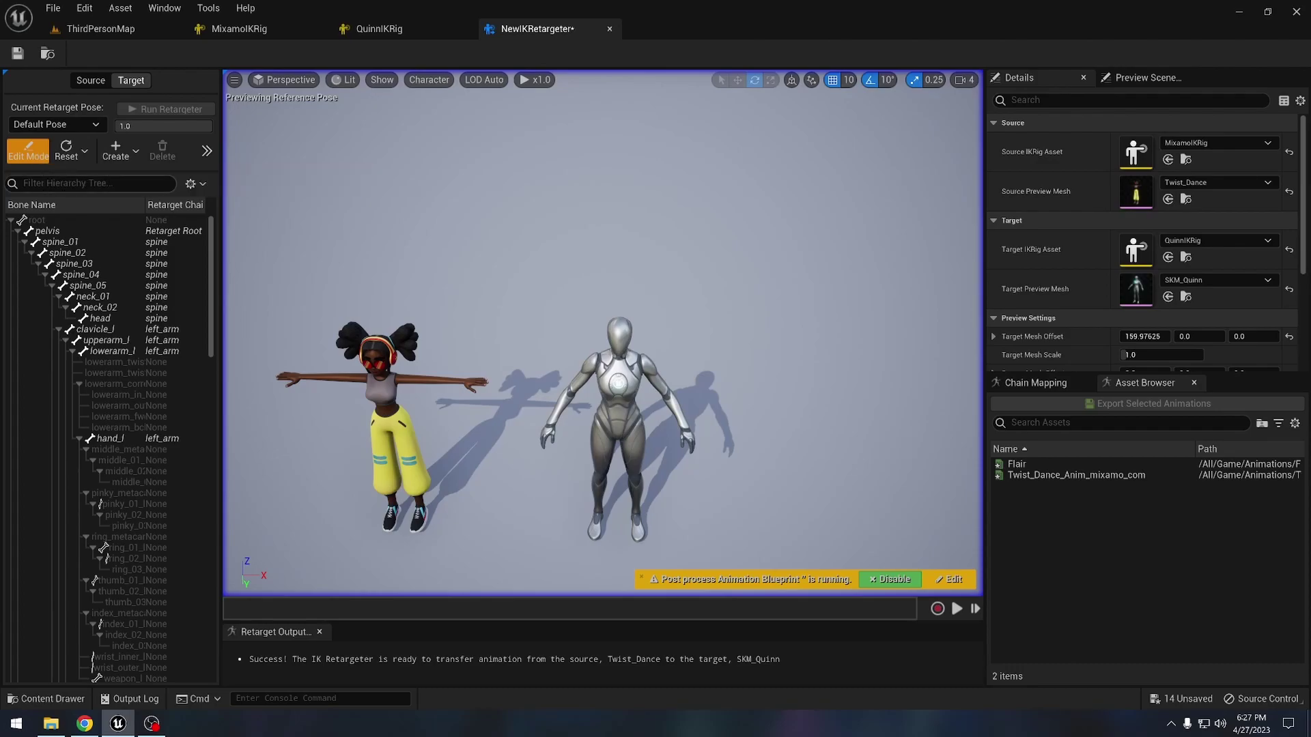
click(110, 340)
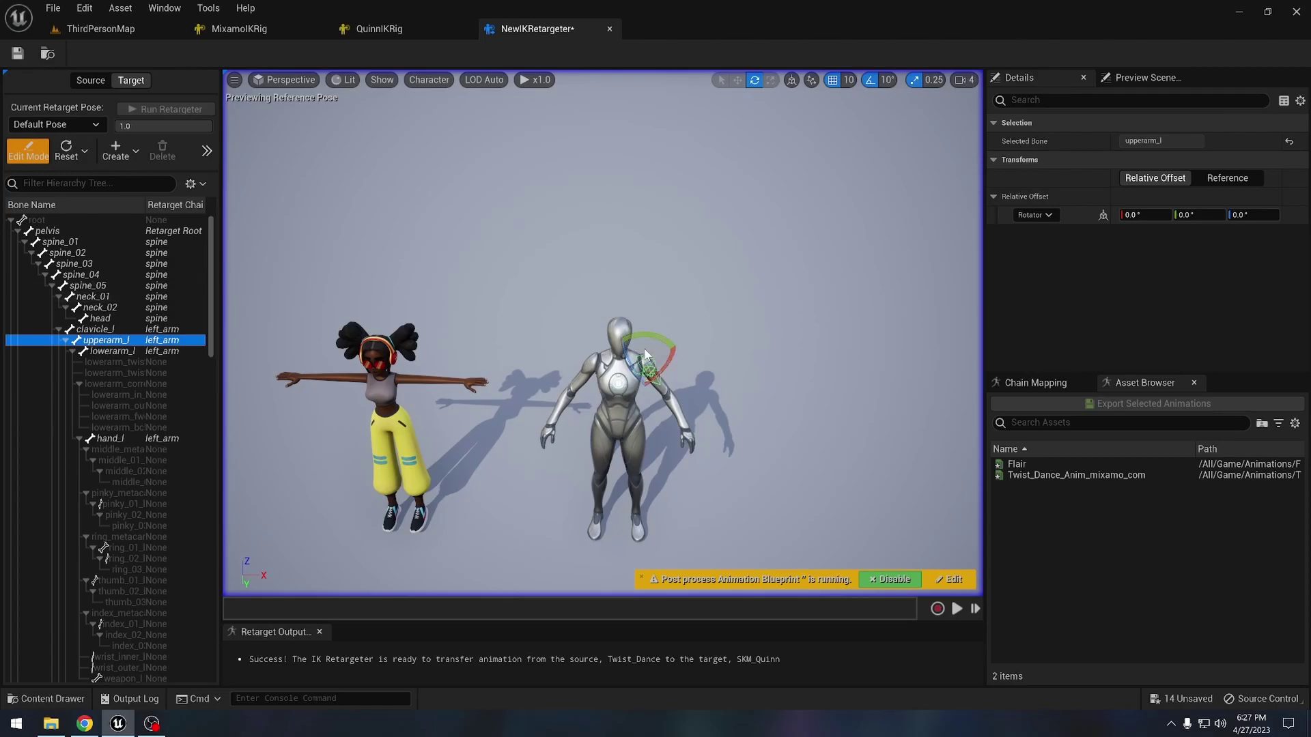
drag(646, 352, 659, 388)
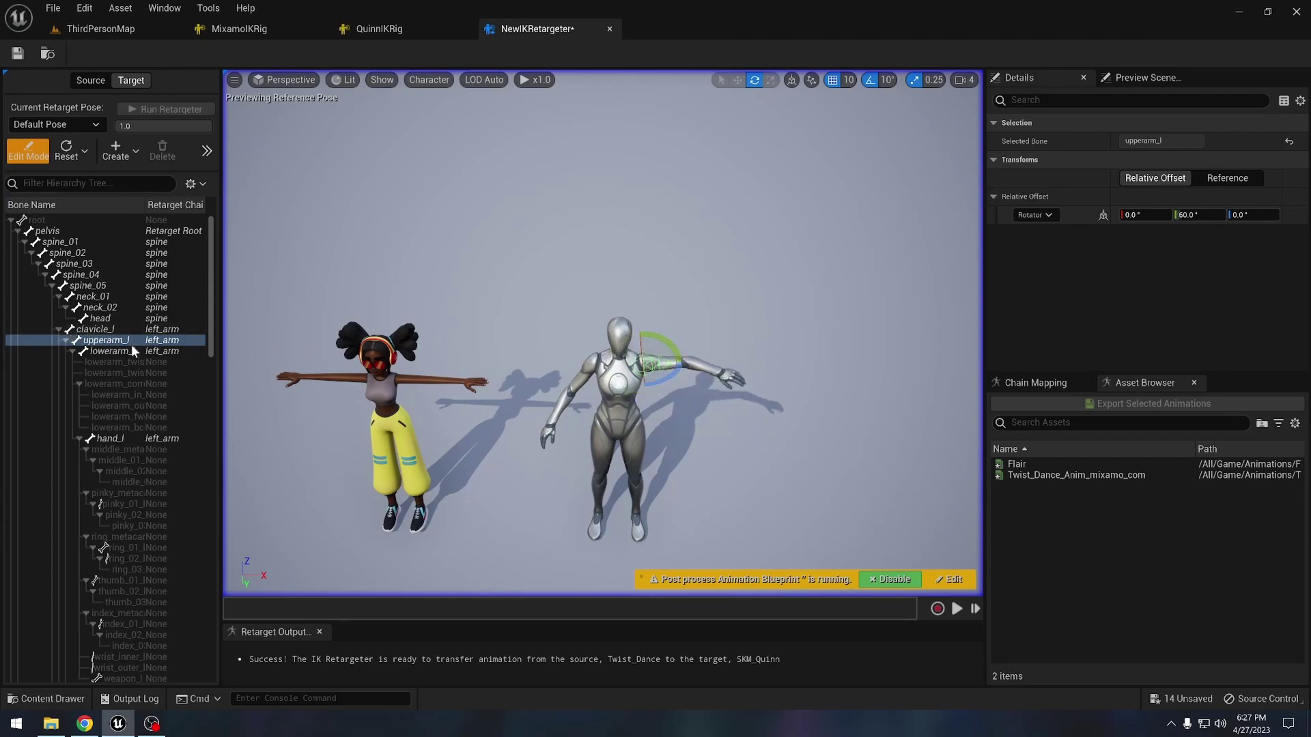
Rotate Quinn's upperarm_r bone 60° around the green axis in the target retarget pose.
scroll(131, 347, down, 8)
scroll(131, 349, down, 6)
click(178, 385)
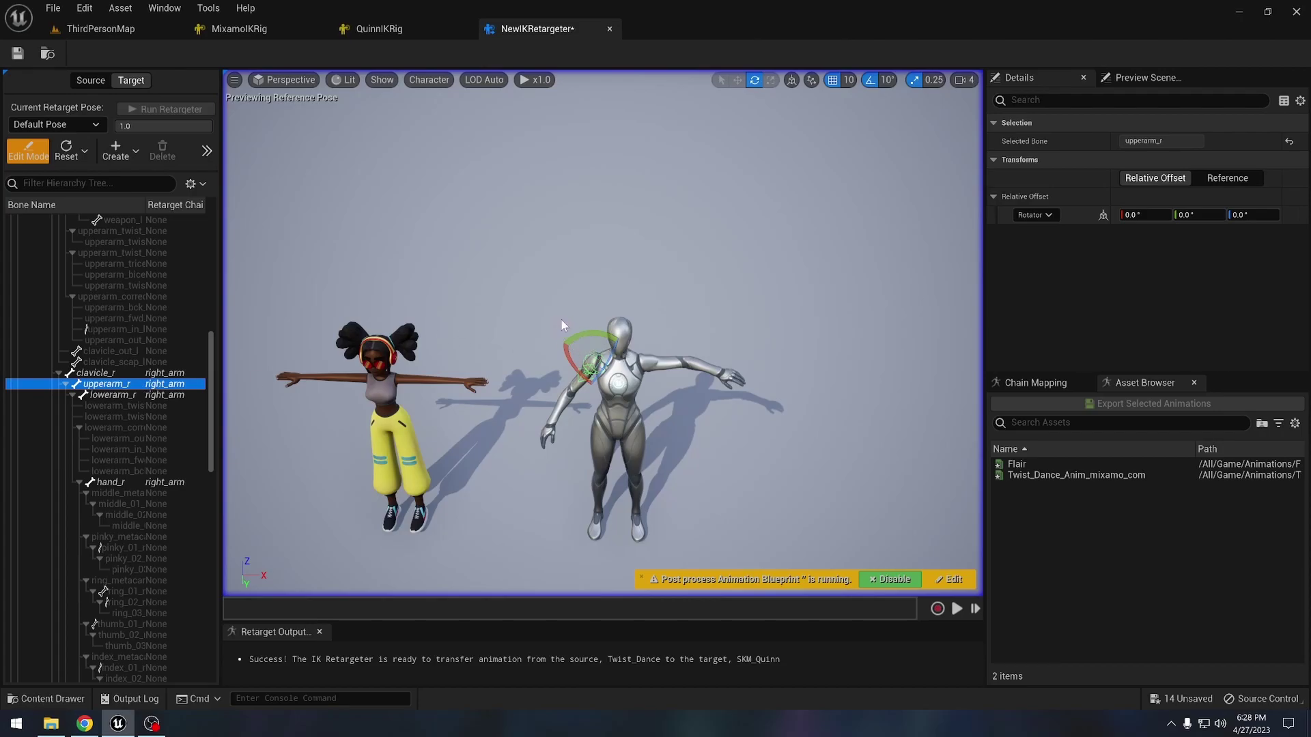
middle_drag(545, 292, 535, 321)
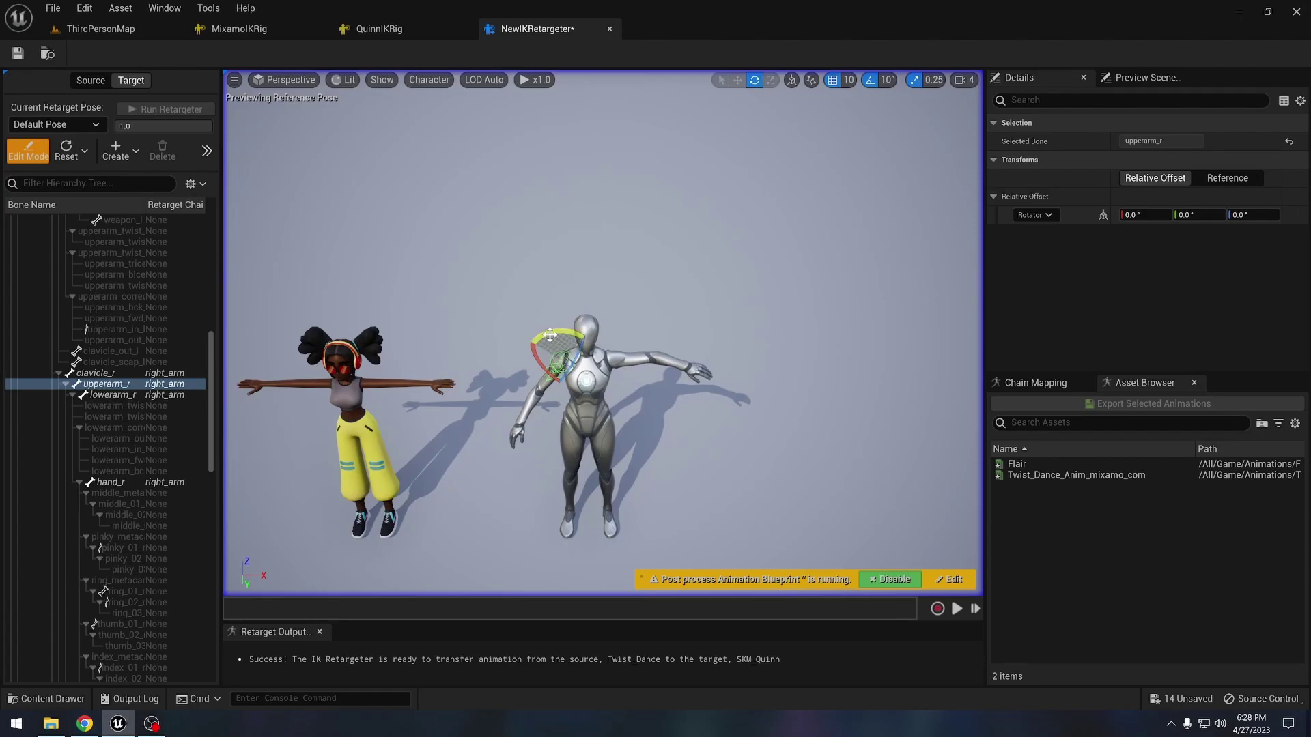
mouse_move(548, 335)
mouse_down()
mouse_move(527, 340)
mouse_move(538, 334)
mouse_up()
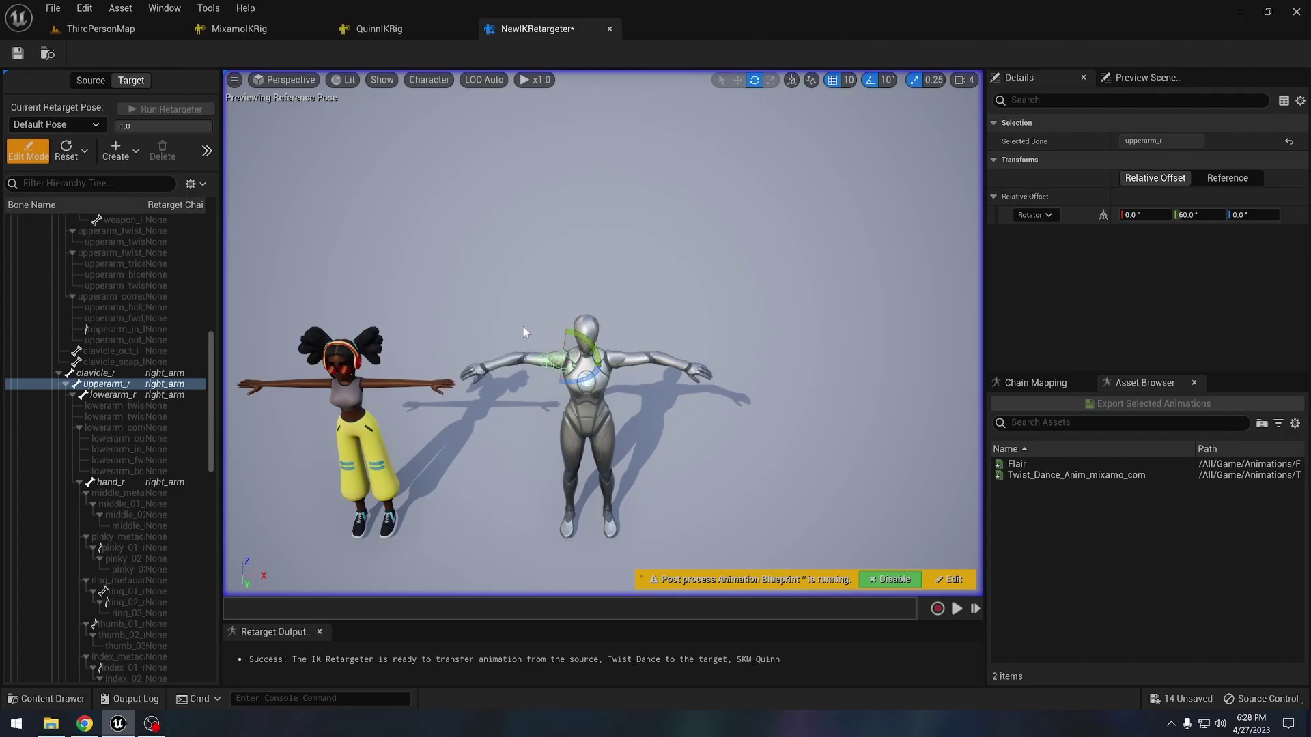
Rotate Quinn's lowerarm_r bone -20° around the blue axis in the target retarget pose.
drag(519, 325, 482, 337)
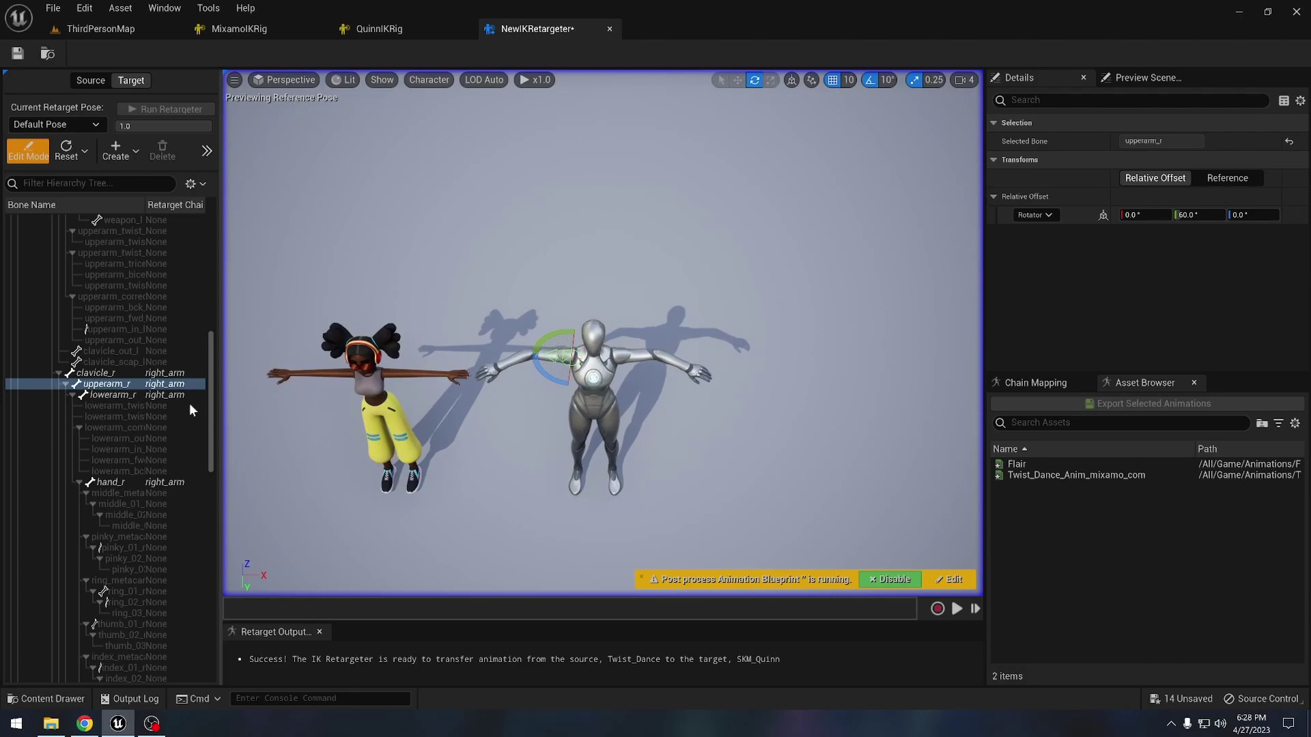
click(132, 395)
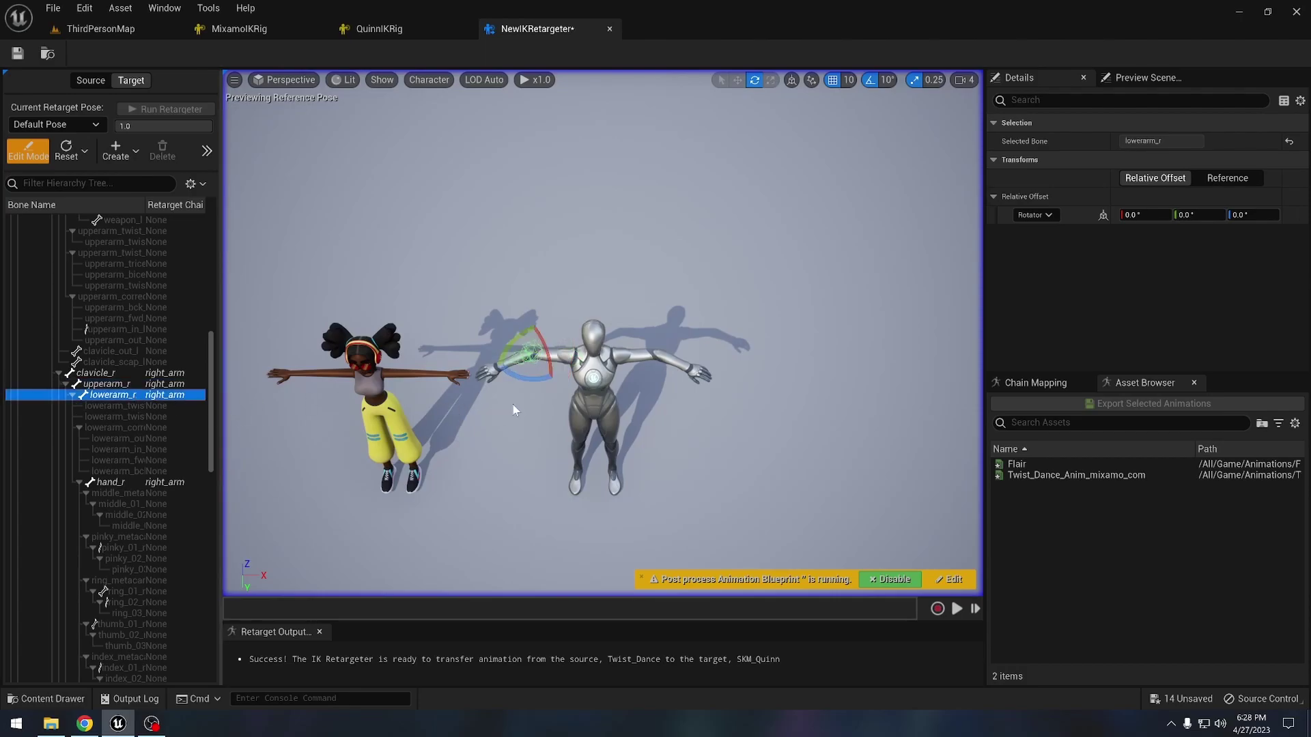
drag(539, 378, 558, 338)
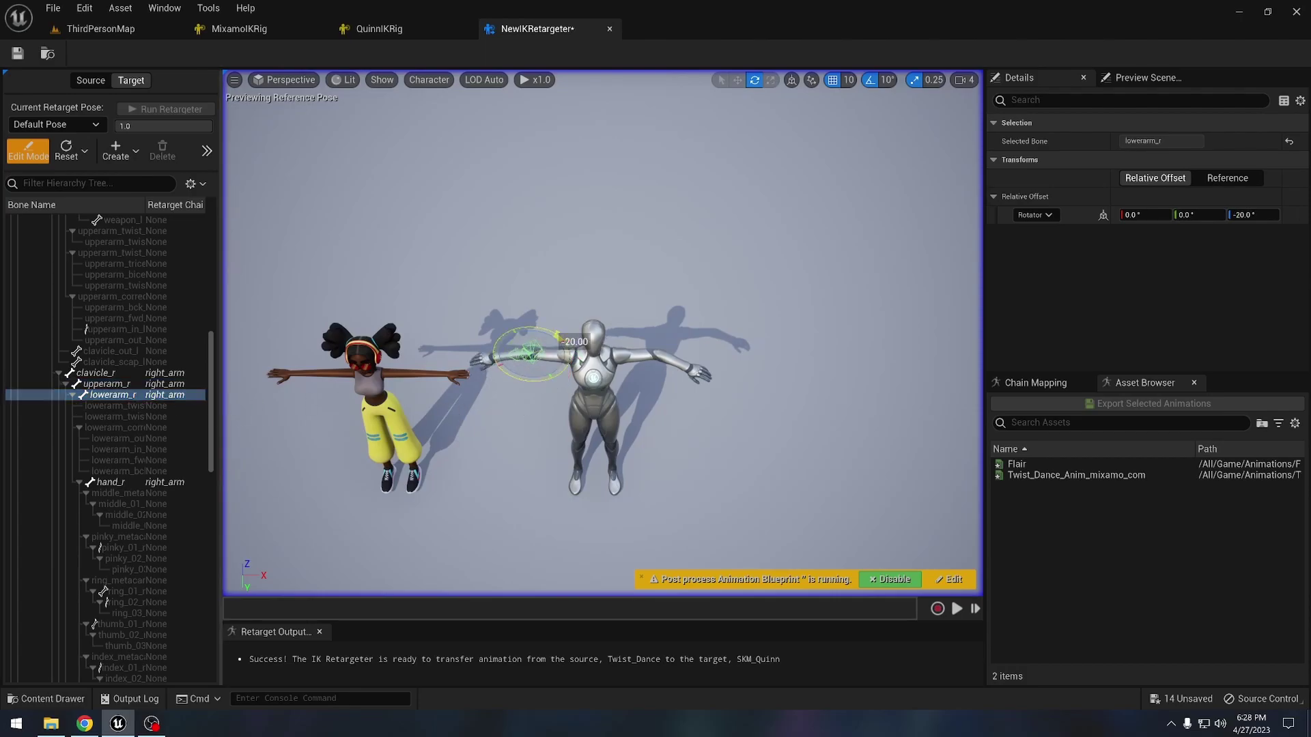
Rotate Quinn's lowerarm_l bone -20° around the blue axis in the target retarget pose.
scroll(136, 381, up, 5)
scroll(133, 380, up, 10)
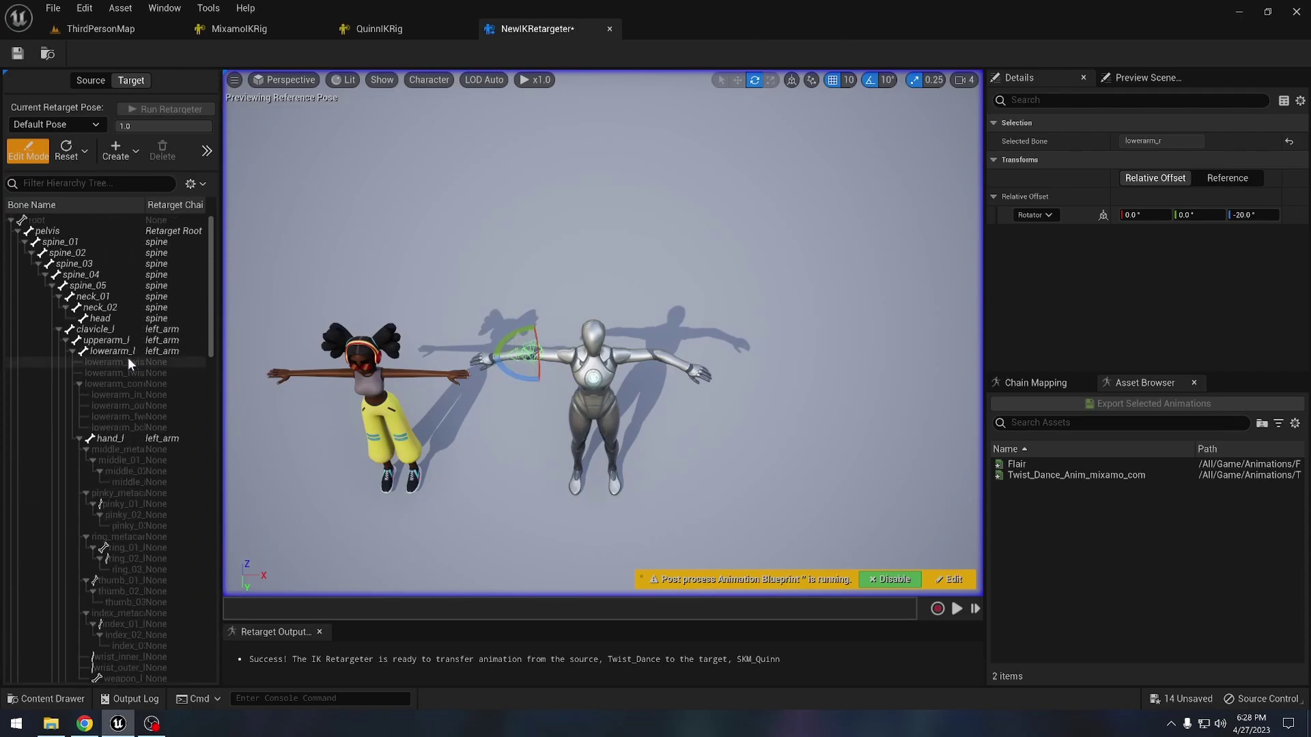
click(128, 351)
mouse_move(656, 378)
middle_down()
mouse_move(640, 364)
mouse_move(668, 398)
middle_up()
drag(684, 408, 647, 432)
scroll(647, 432, up, 5)
middle_drag(648, 431, 596, 444)
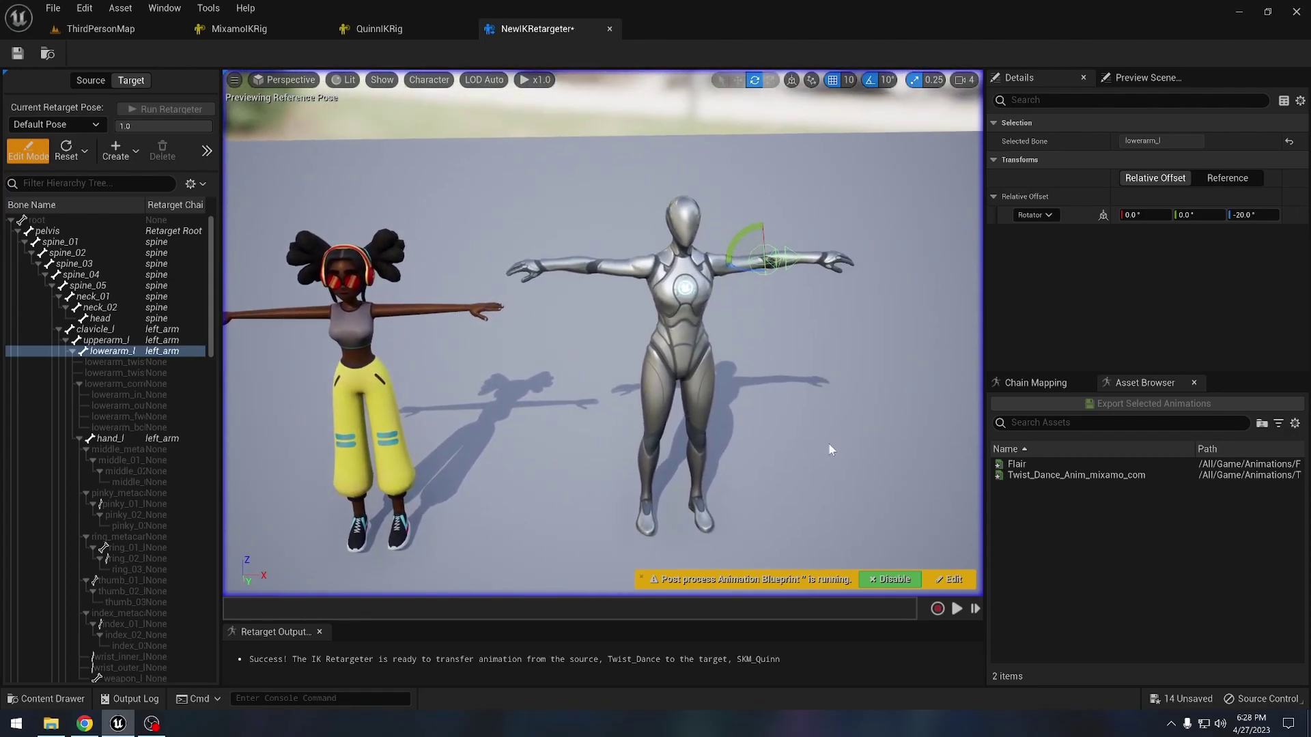
scroll(798, 445, down, 2)
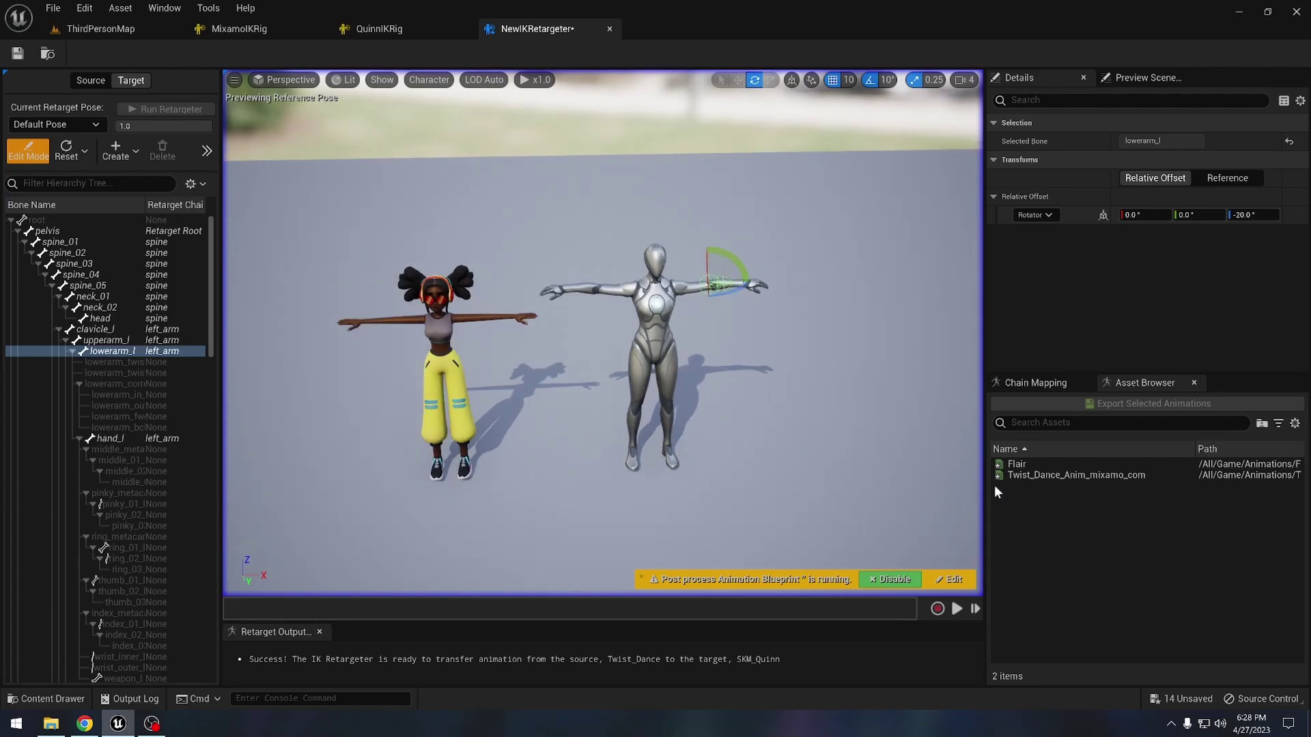
Preview Flair and Twist_Dance_Anim_mixamo_com on both characters and export the retargeted Twist_Dance_Anim_mixamo_com to the Content folder.
click(1046, 463)
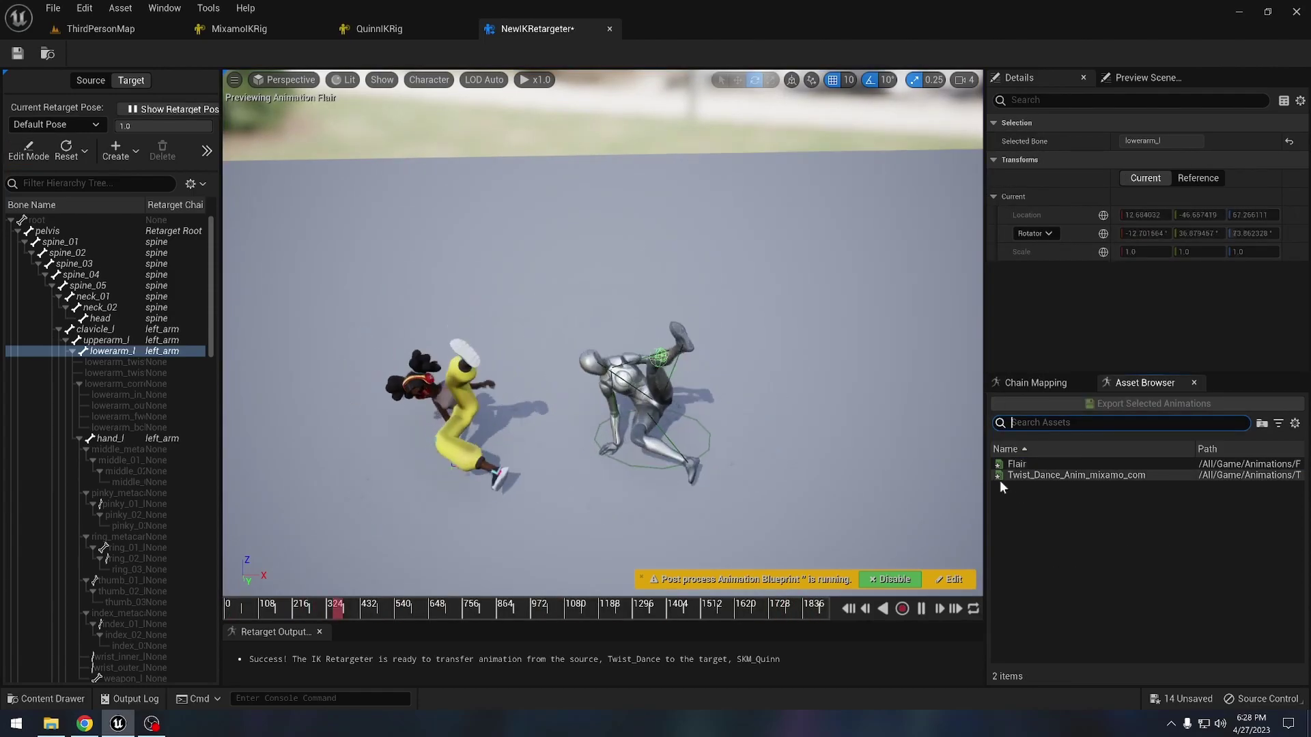
click(1062, 475)
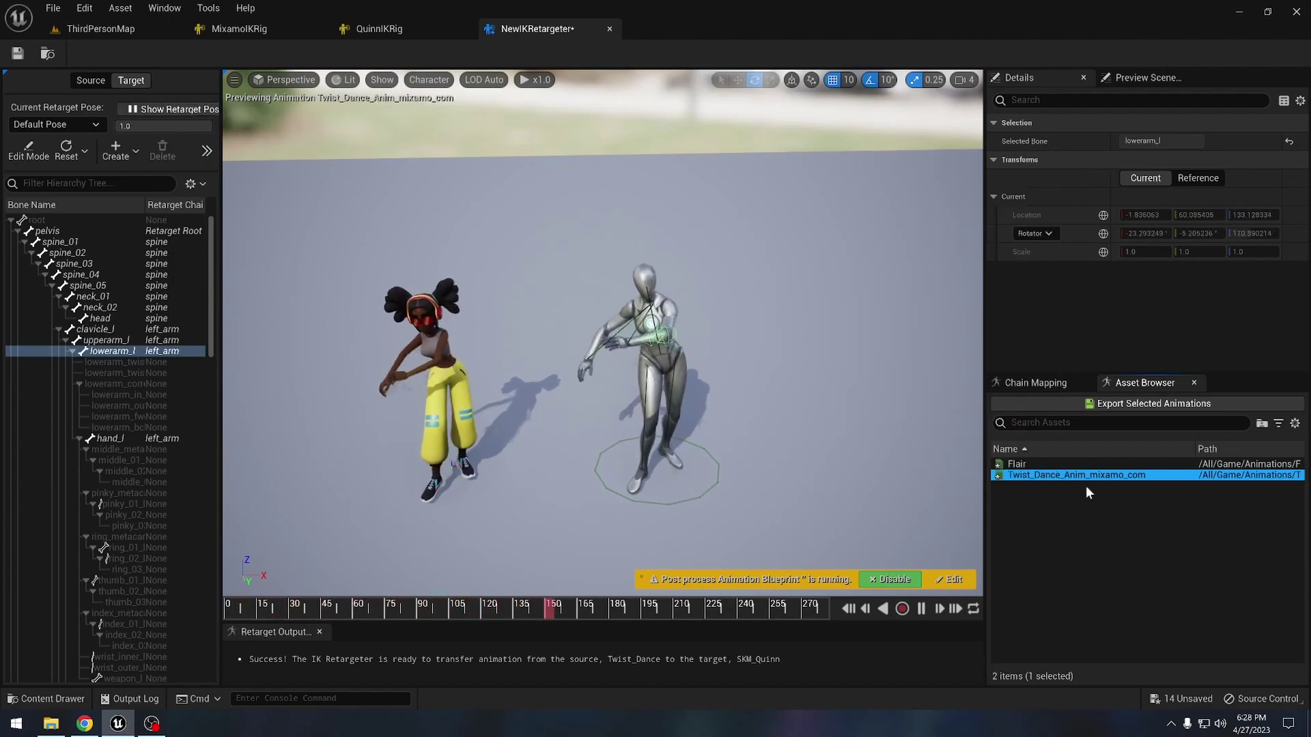
click(1120, 404)
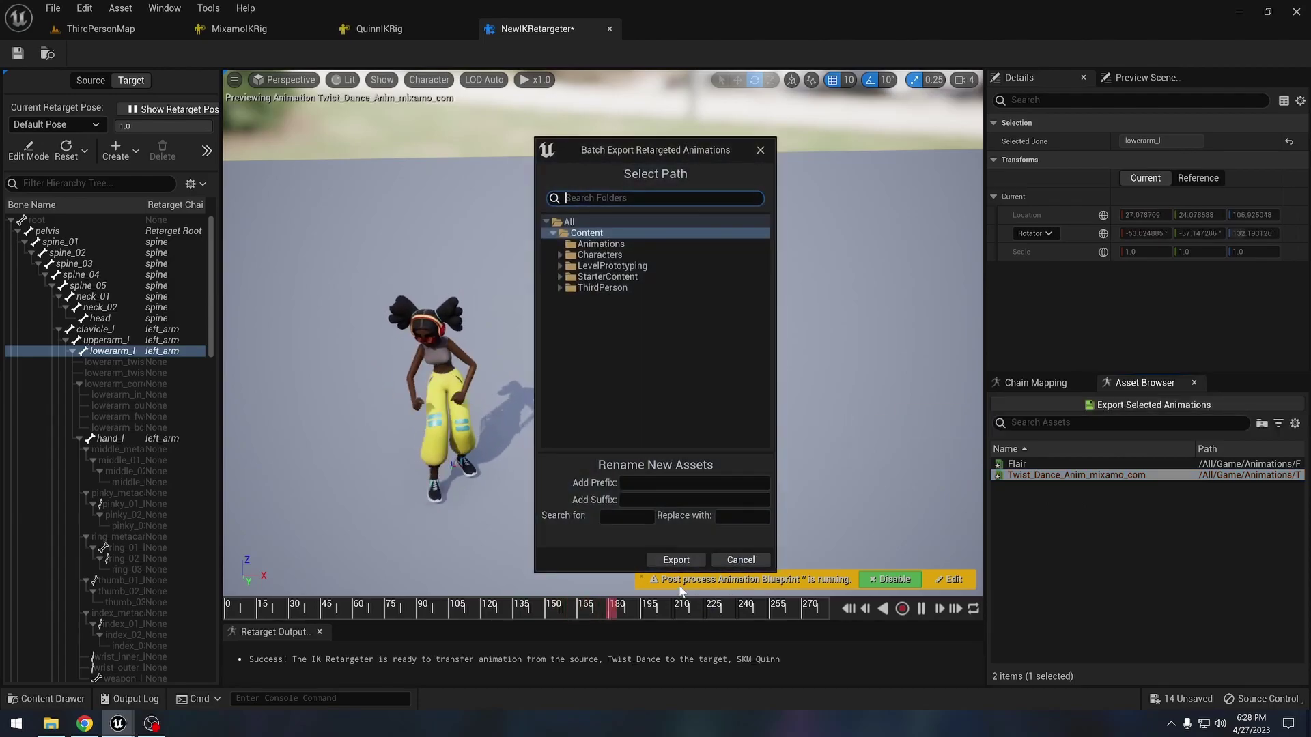
click(680, 558)
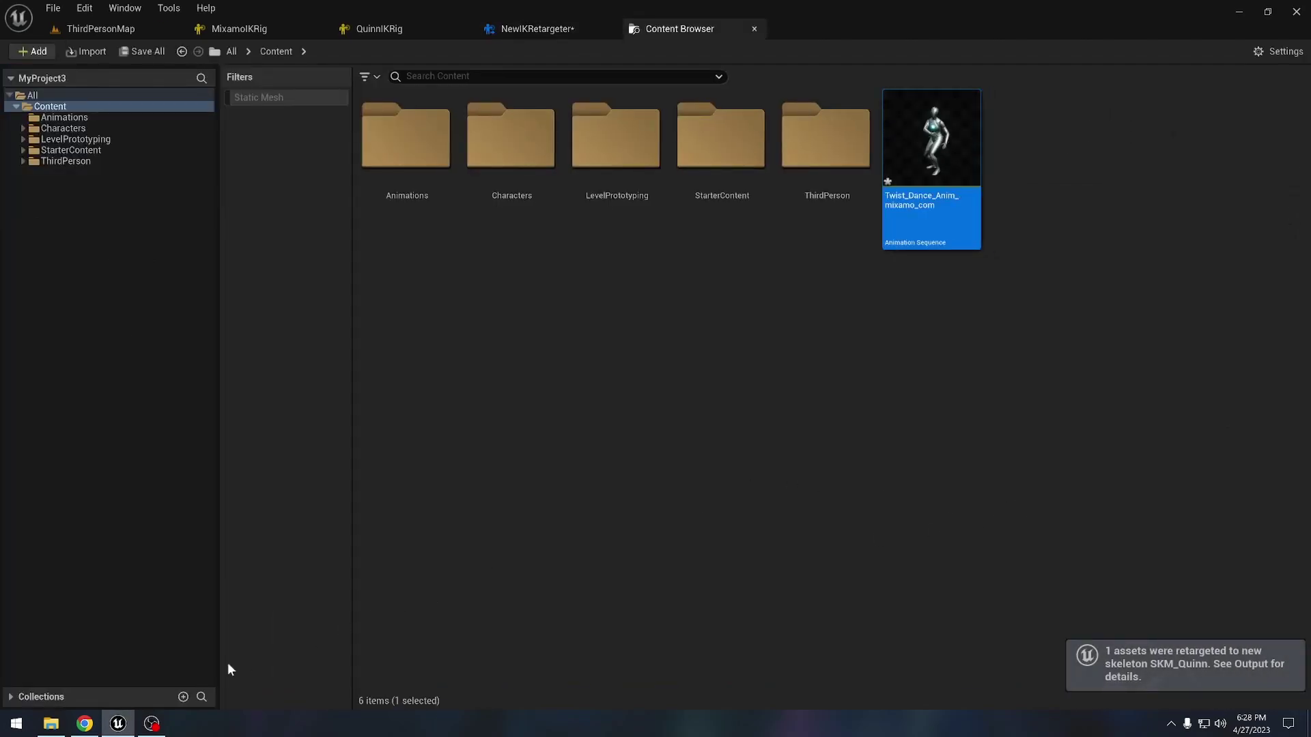
Export the retargeted Flair animation from NewIKRetargeter to the Content folder.
click(543, 31)
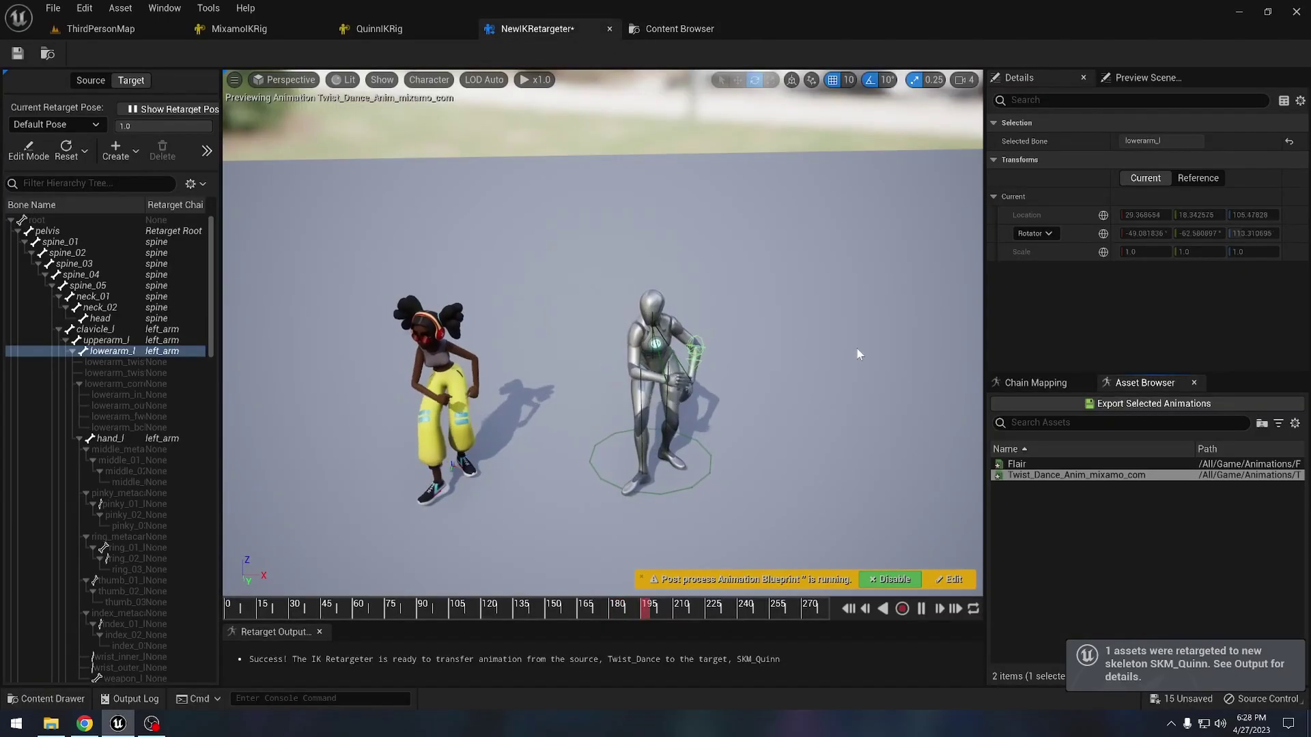
click(1094, 404)
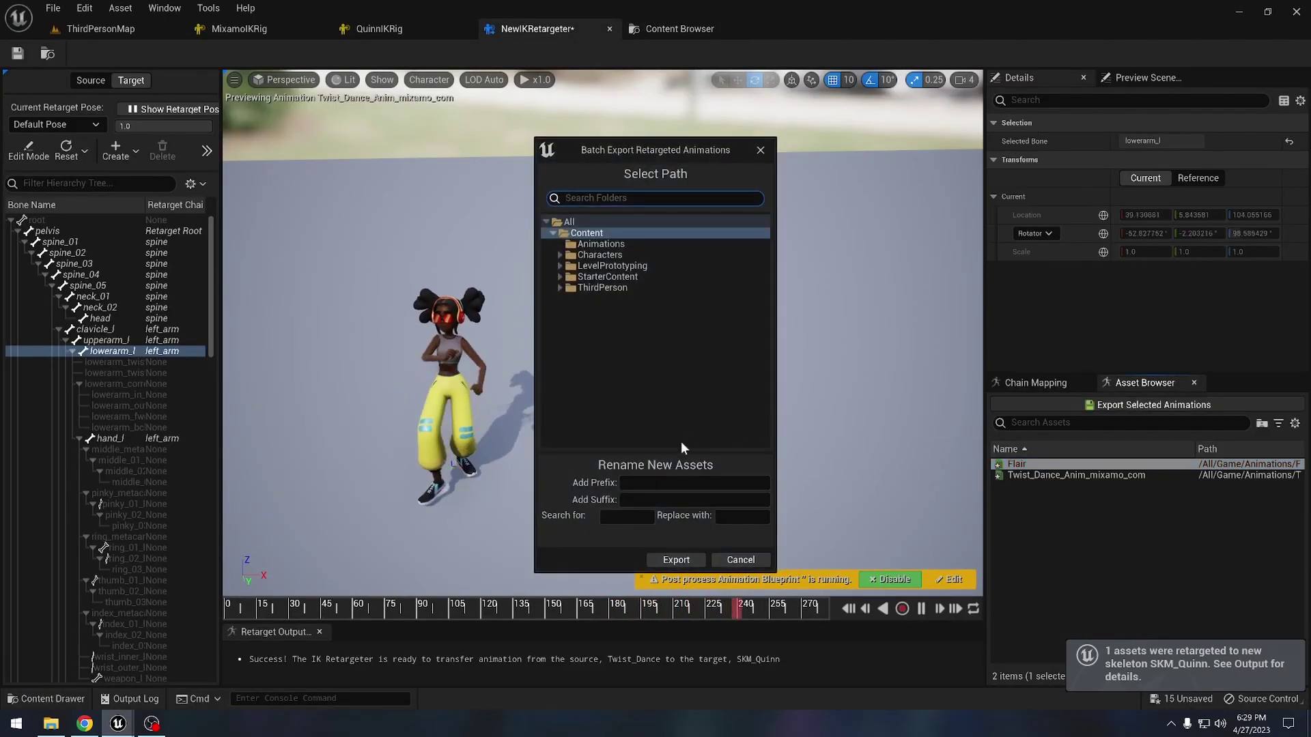
click(675, 553)
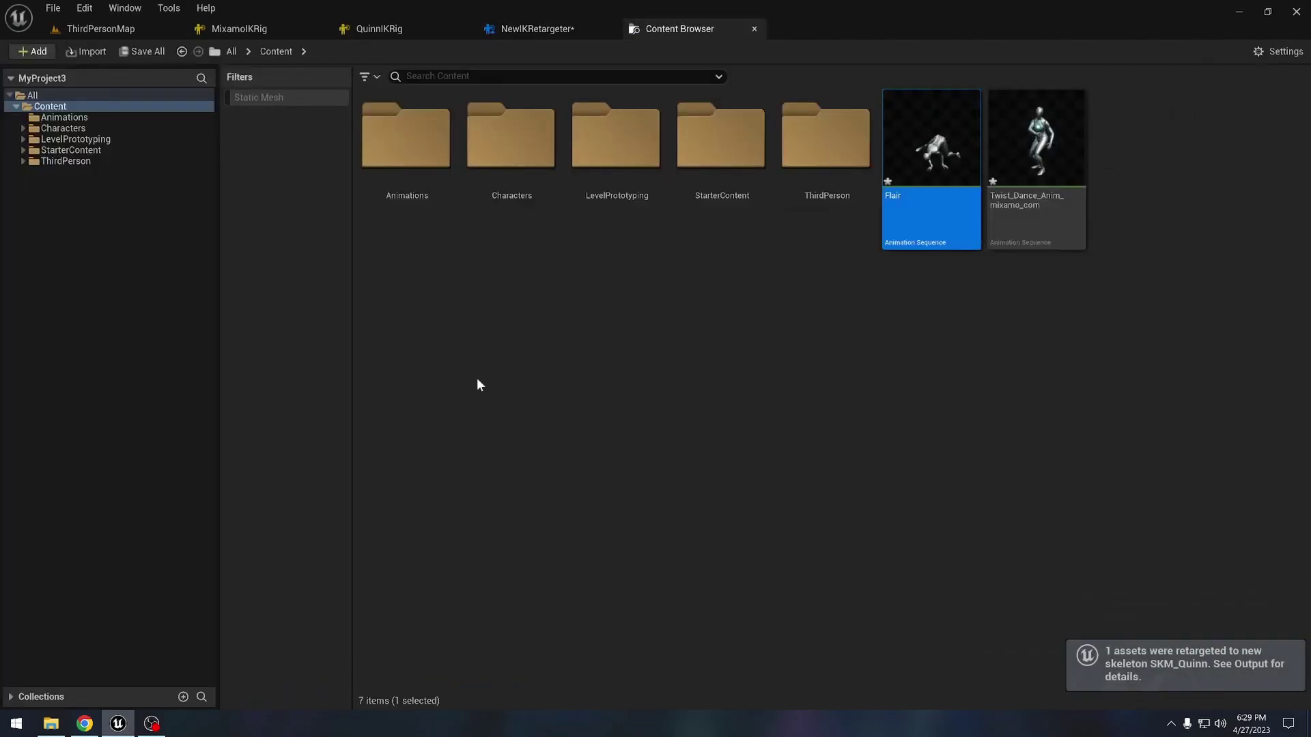
Place the retargeted Twist_Dance_Anim_mixamo_com and Flair animations from the Content folder in ThirdPersonMap, beside the Mixamo dancers.
click(102, 28)
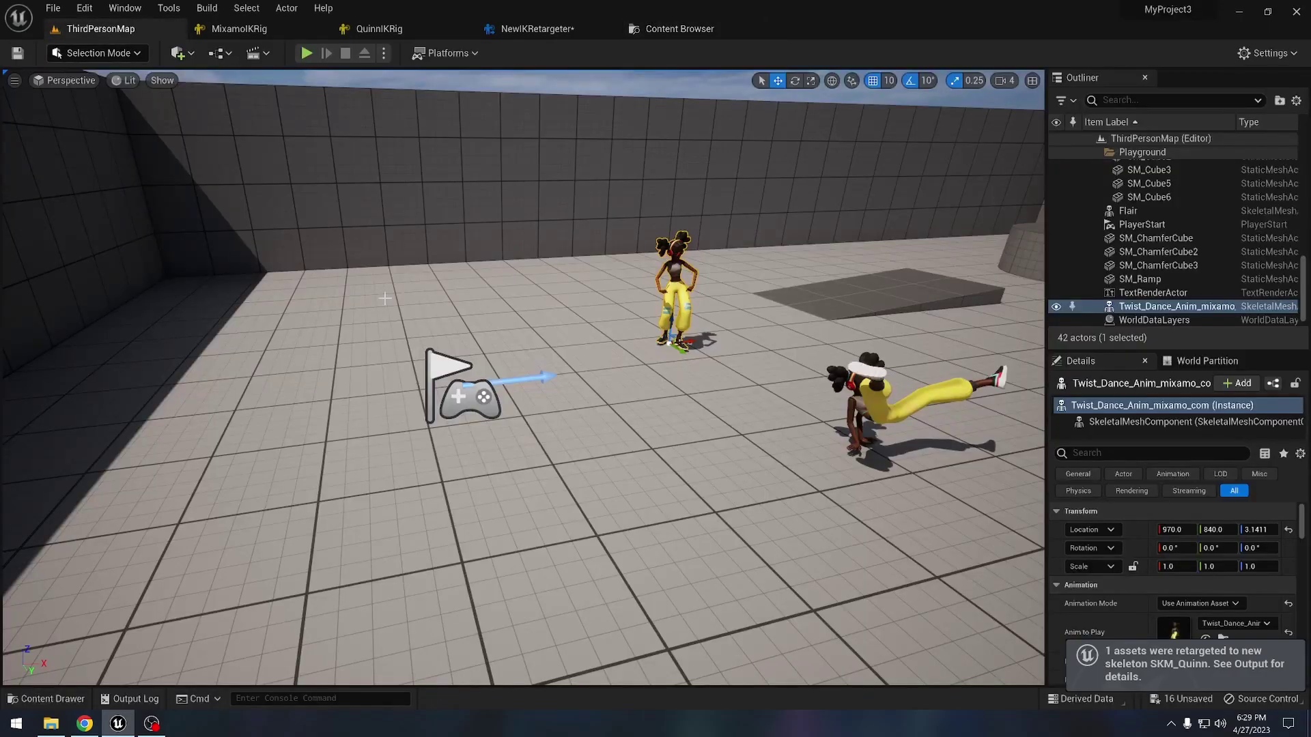
click(51, 693)
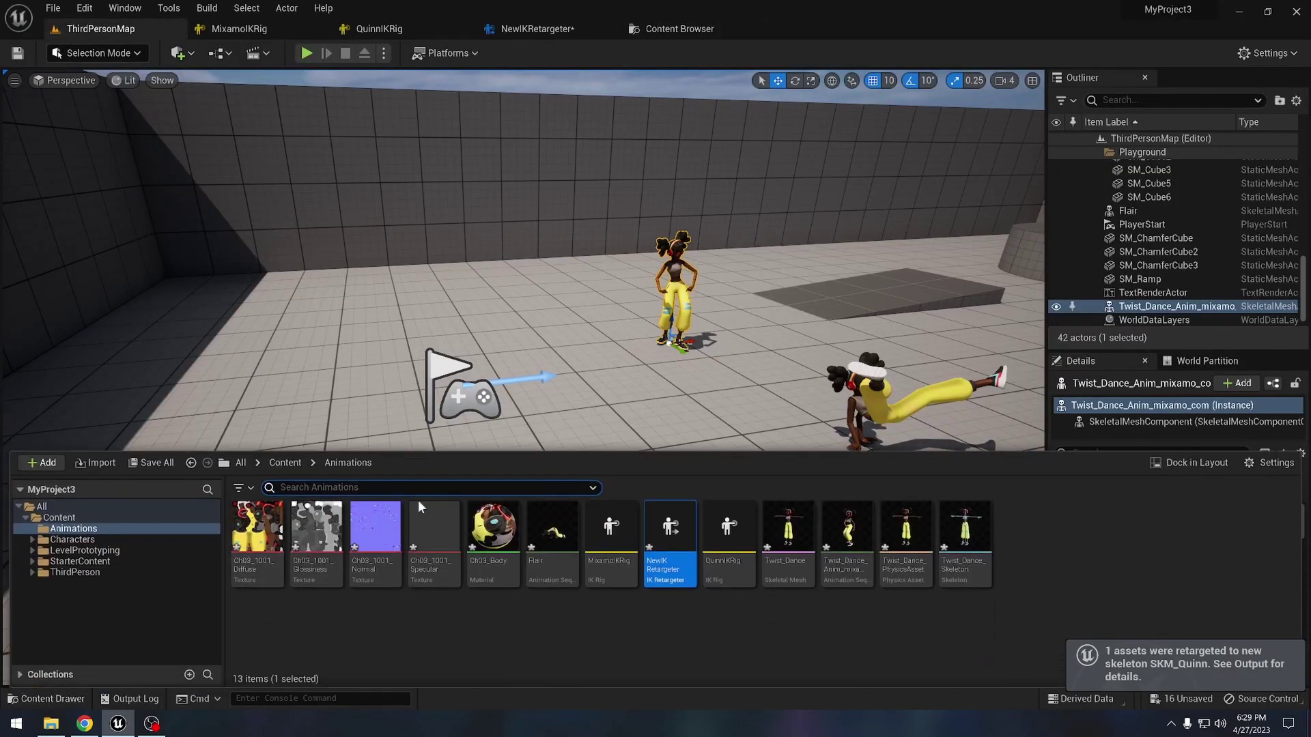
click(104, 516)
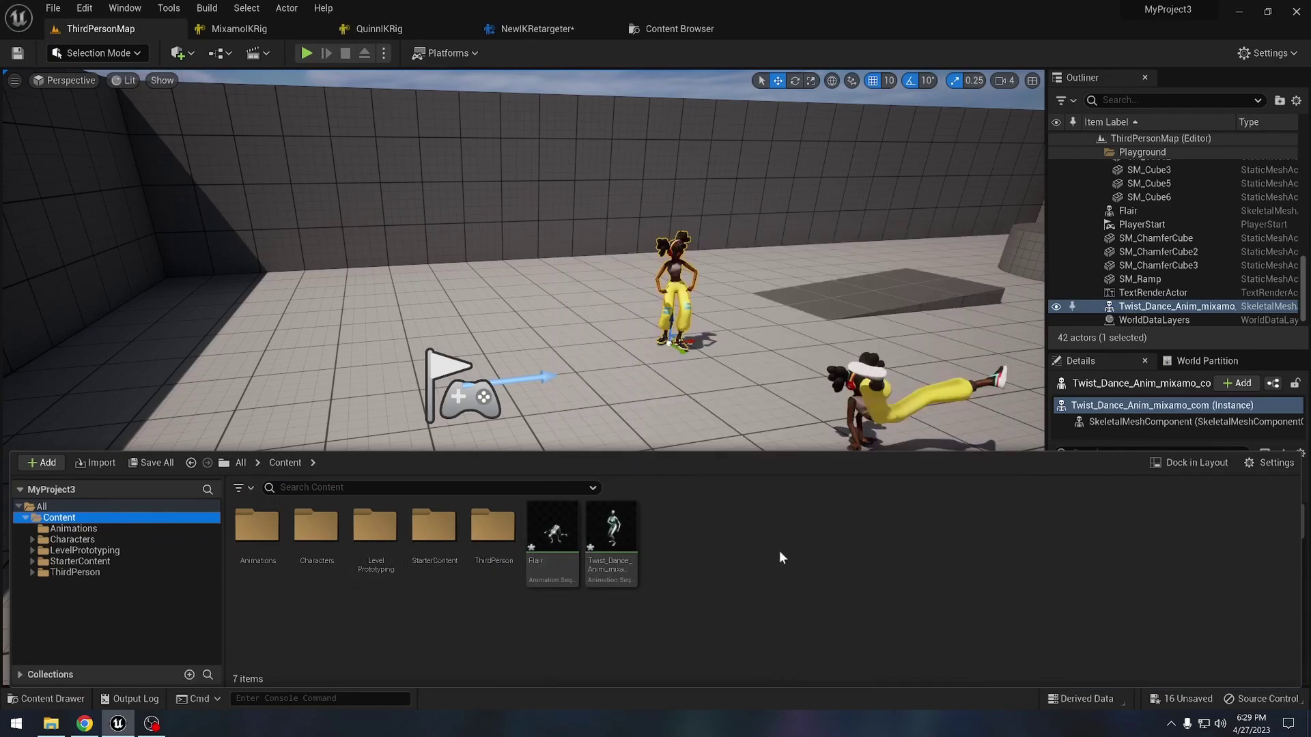
drag(611, 529, 559, 375)
click(46, 698)
drag(546, 542, 651, 473)
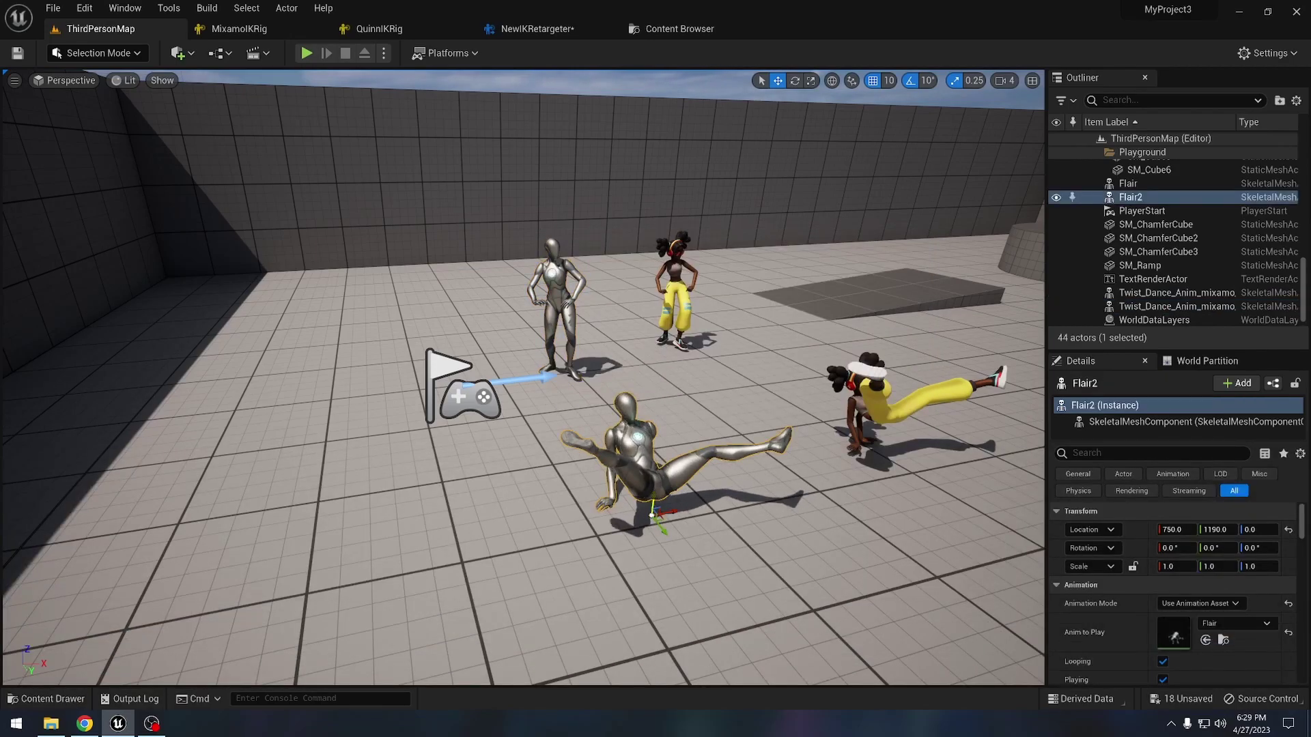
Move the PlayerStart to about X 620, Y 1570 and rotate it -50° around Z so it faces the dancers.
click(556, 332)
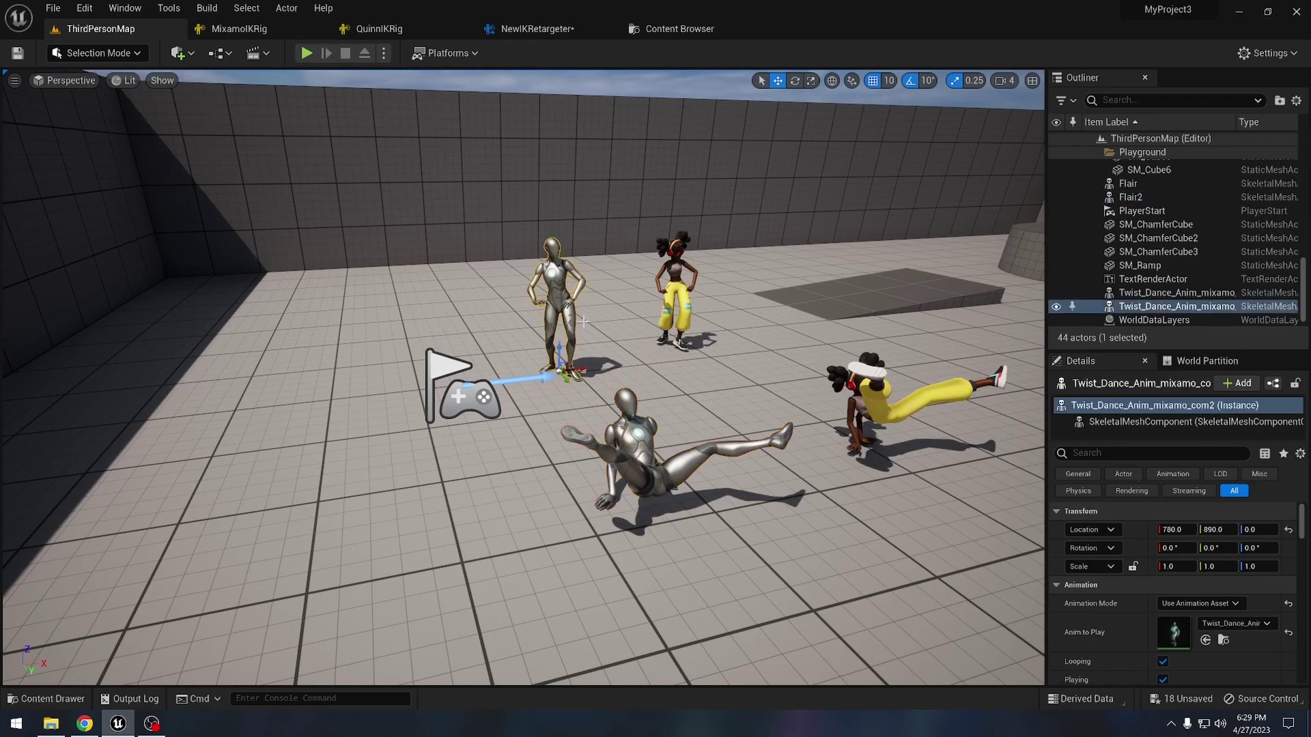
right_drag(556, 332, 557, 372)
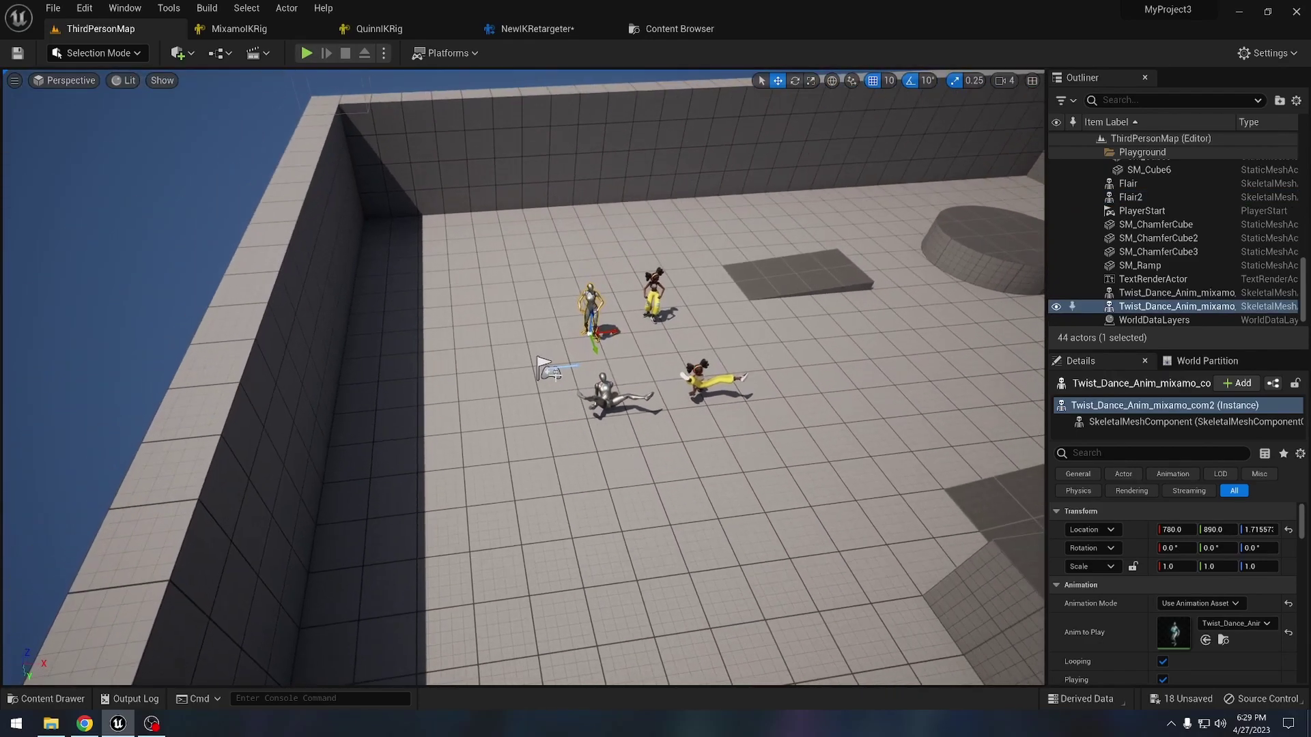
click(549, 371)
drag(553, 379, 621, 526)
key(e)
Play the level and walk the character toward the dancers to watch the retargeted animations.
click(306, 53)
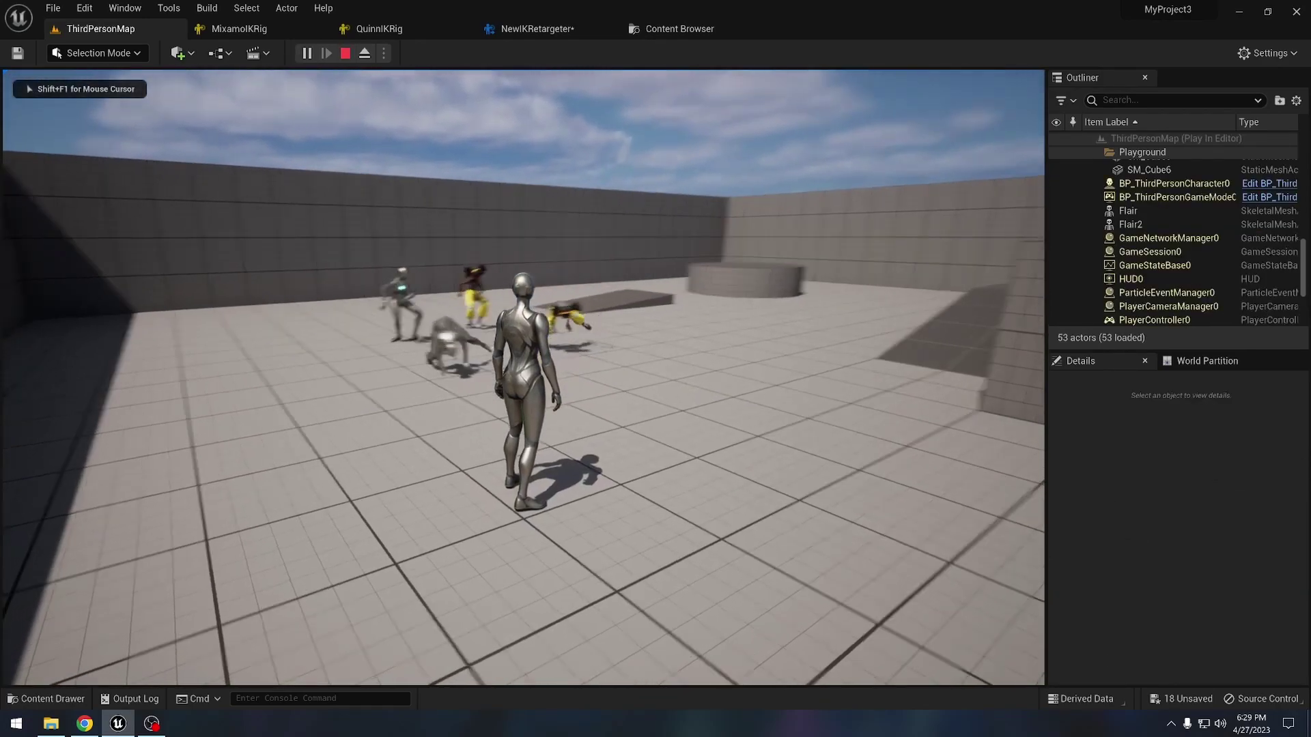
key(w)
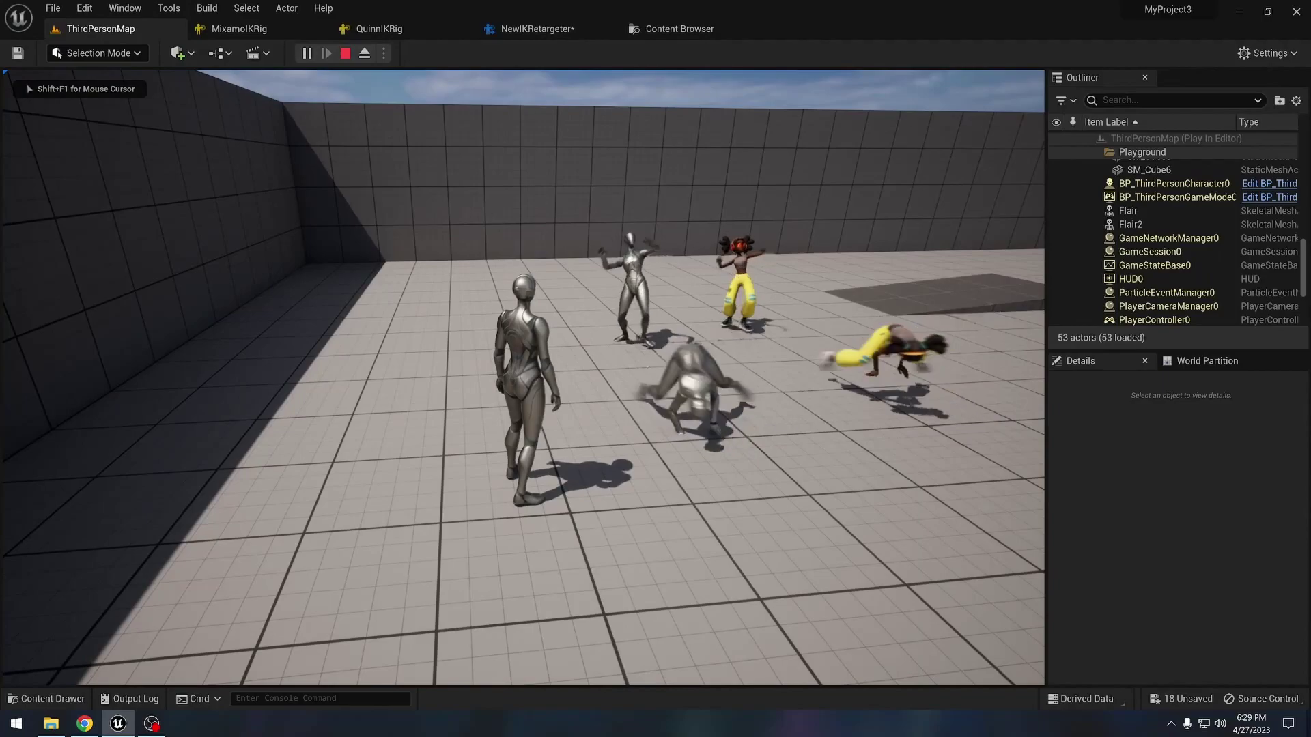
key(s)
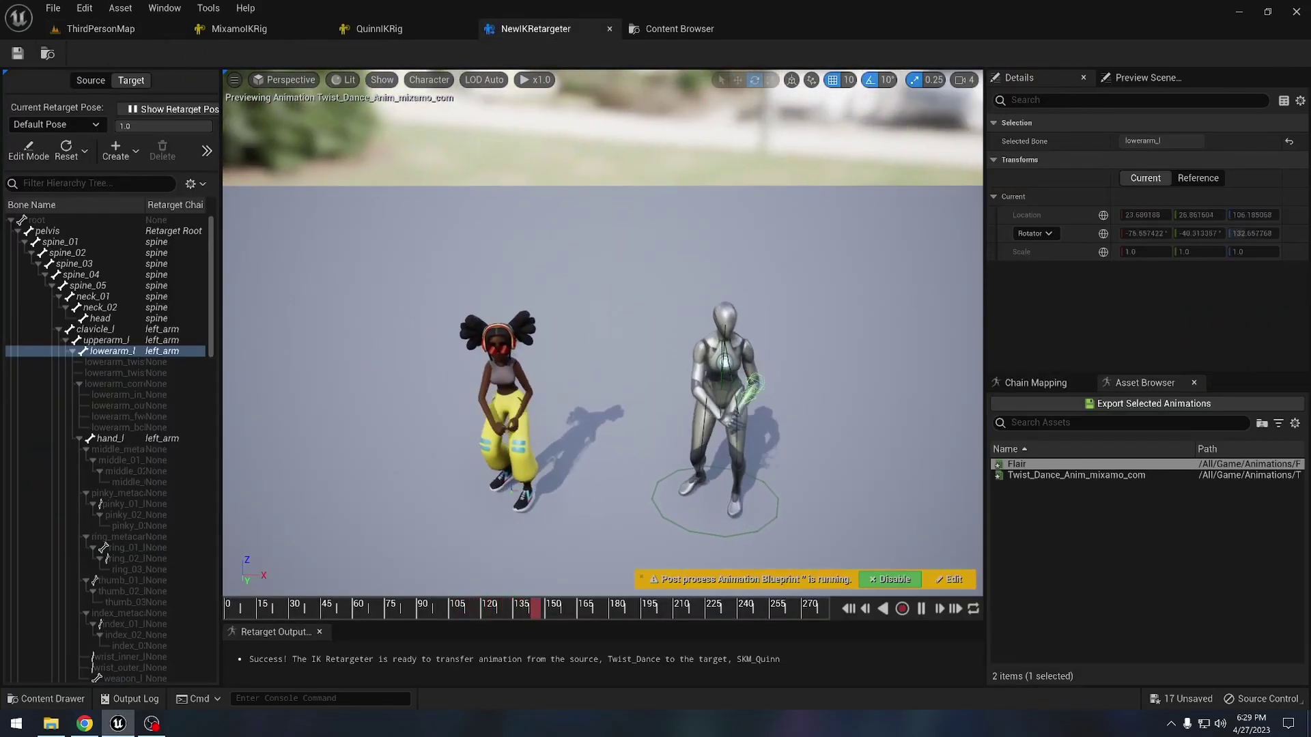
Show the retarget pose in NewIKRetargeter and examine the chain mapping and Quinn's right-hand finger bones, including index_metacarpal_r.
click(130, 108)
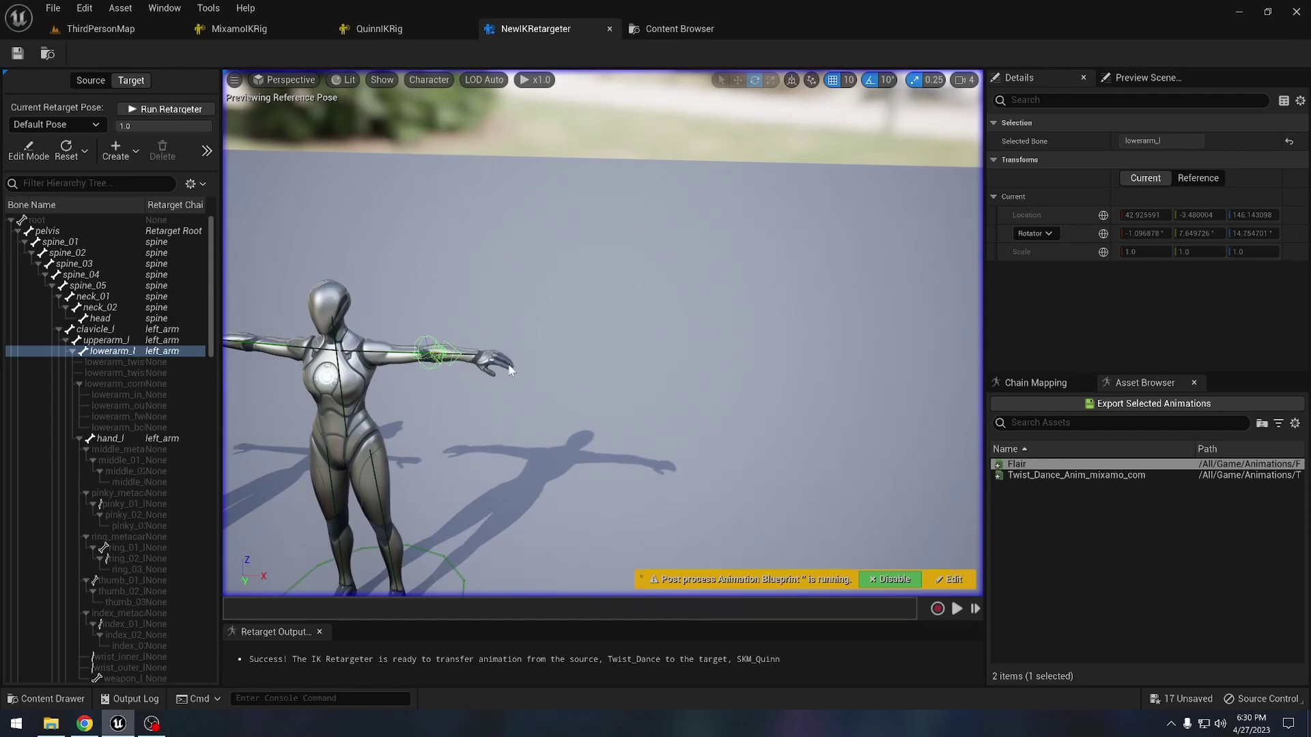
middle_drag(503, 346, 699, 435)
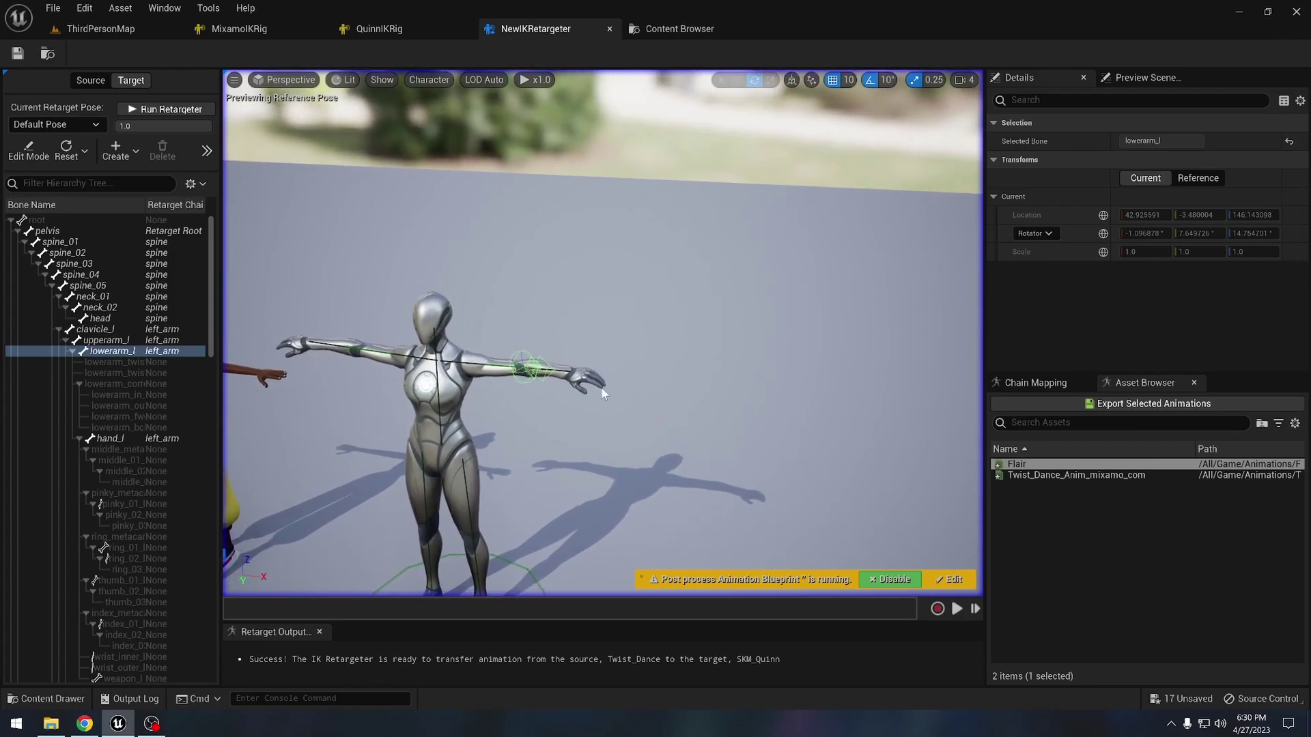
click(1032, 383)
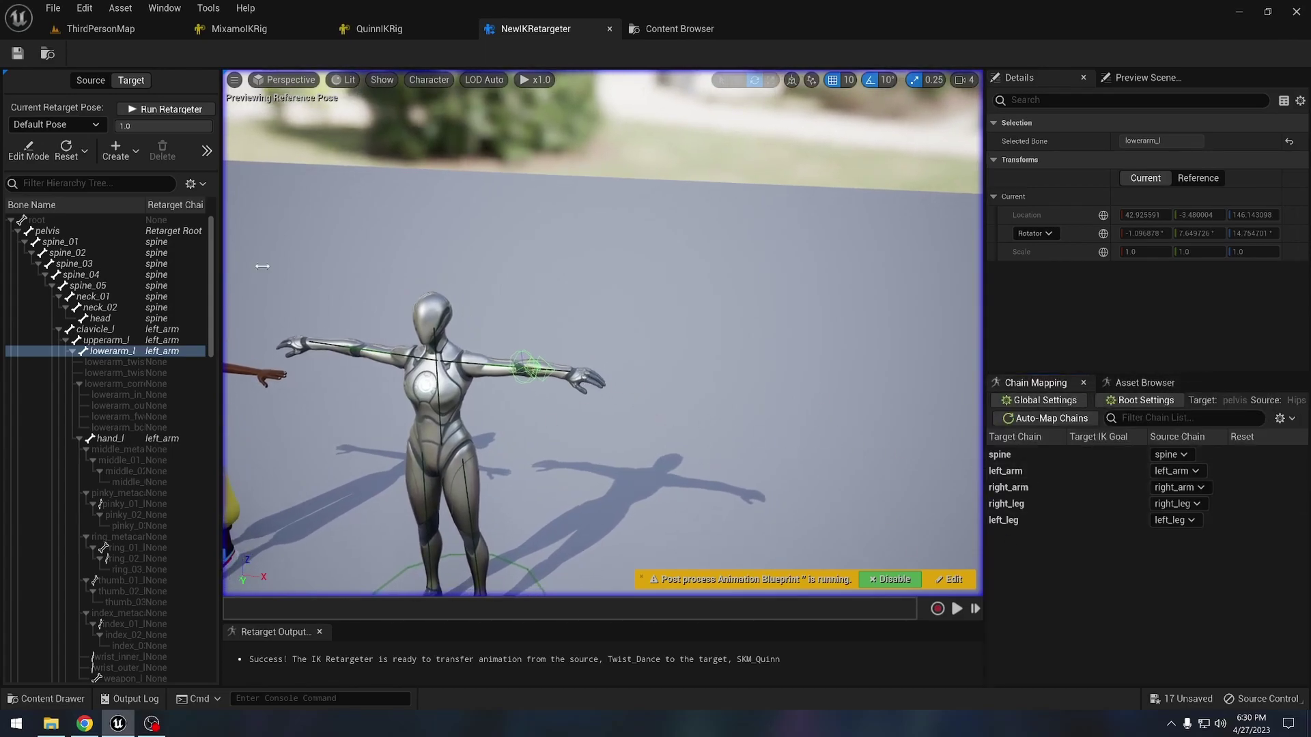
scroll(98, 375, down, 12)
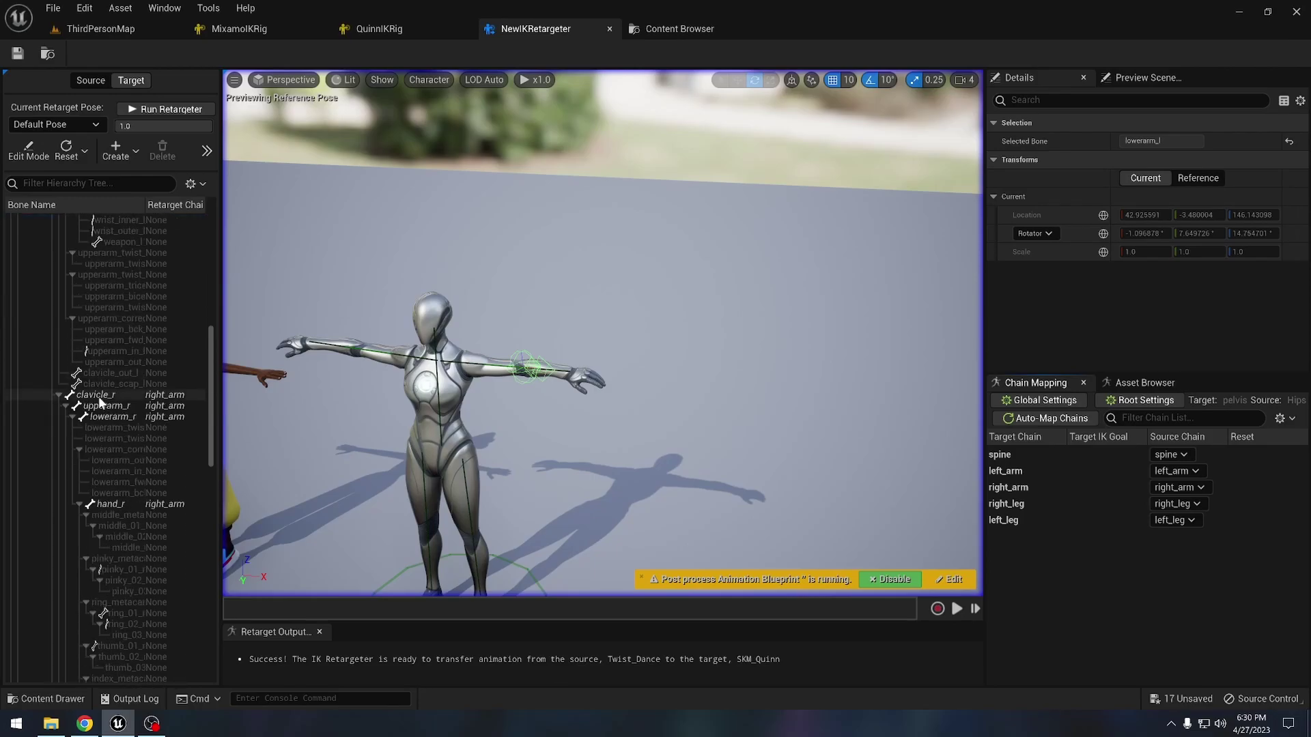
scroll(100, 397, down, 7)
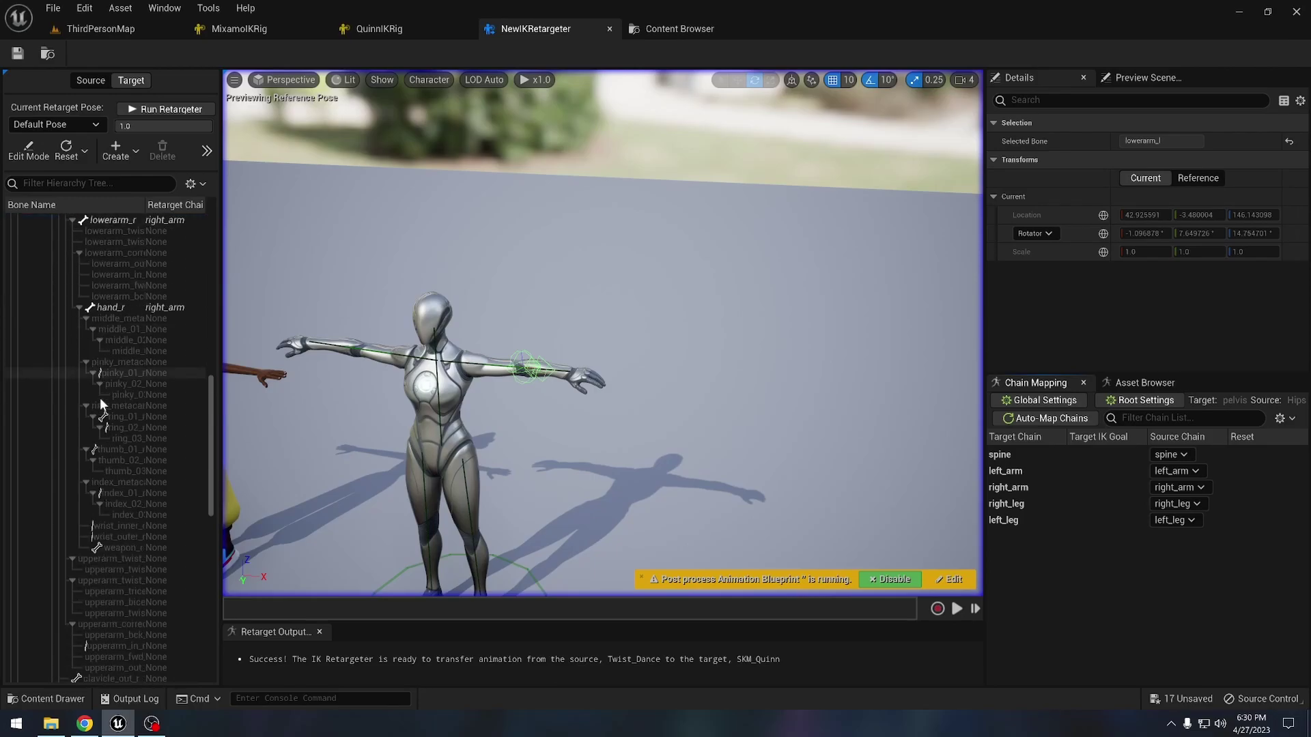
scroll(104, 334, up, 2)
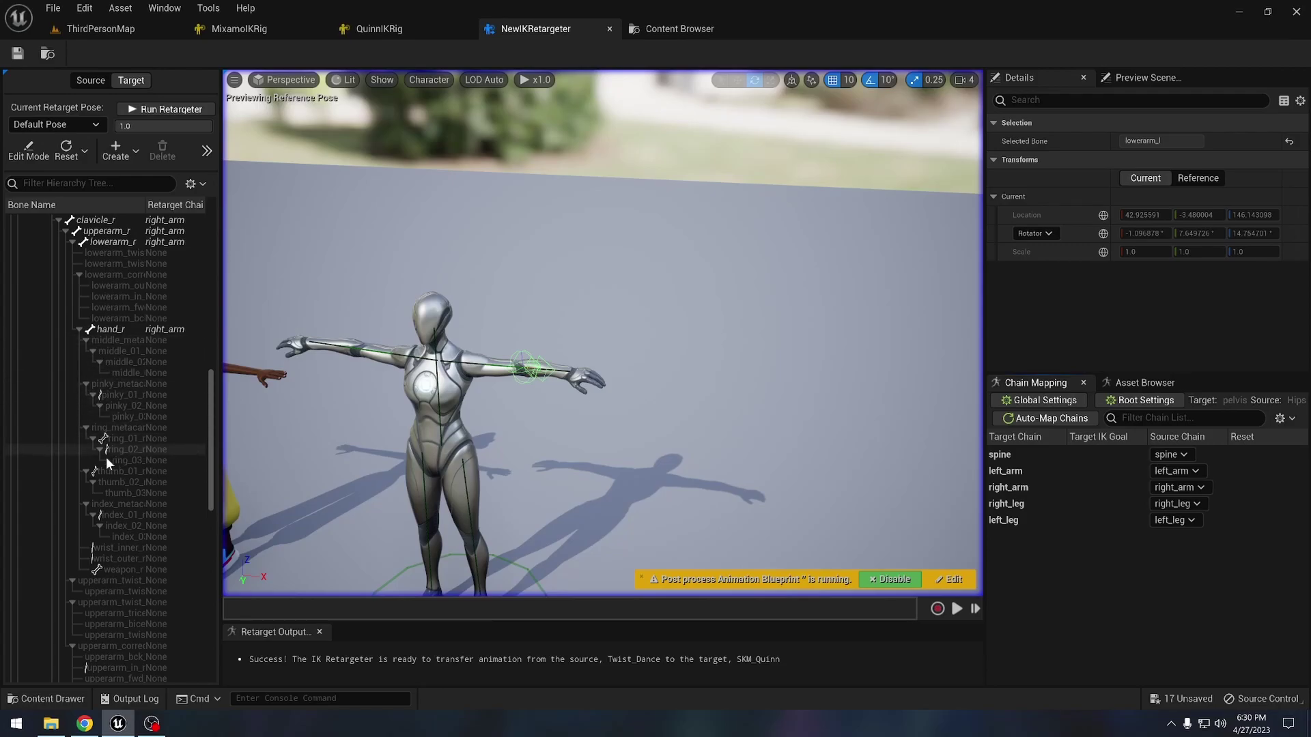
click(112, 504)
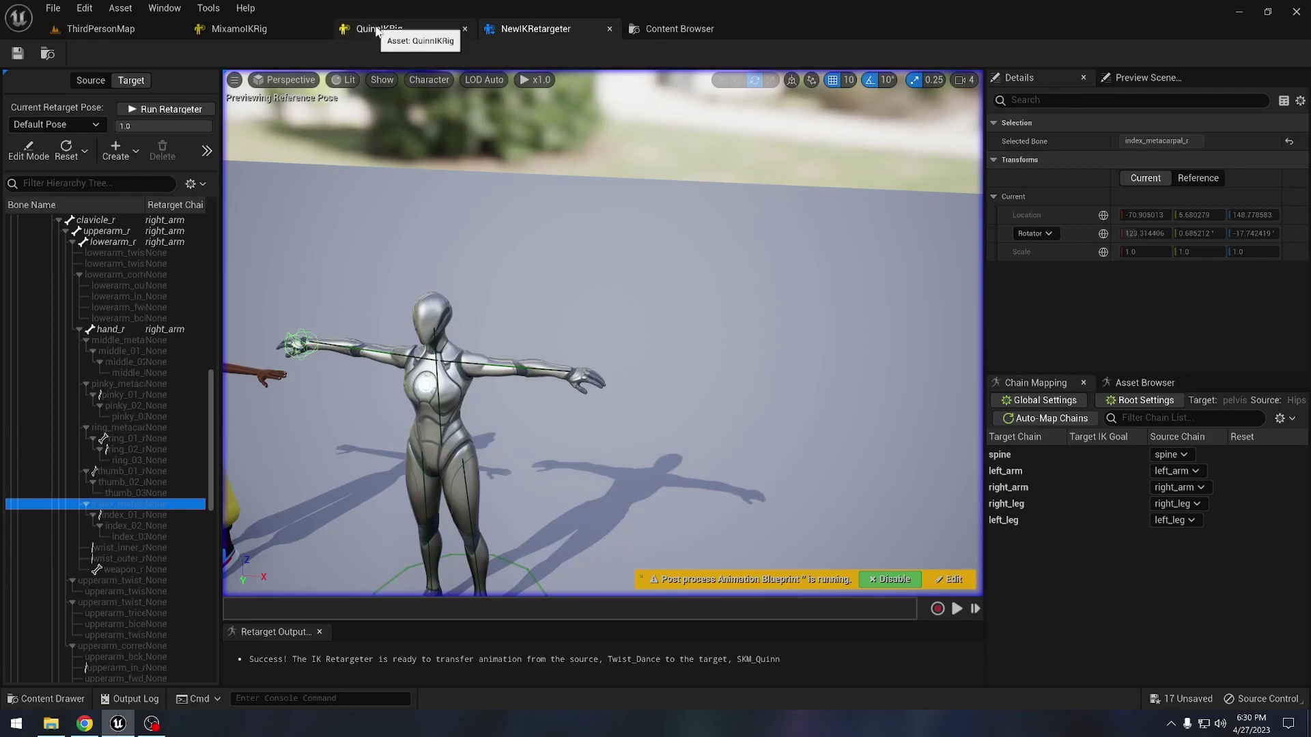
Examine the finger bones in MixamoIKRig's hierarchy and compare its retarget chains with those in QuinnIKRig.
click(290, 28)
scroll(91, 280, down, 5)
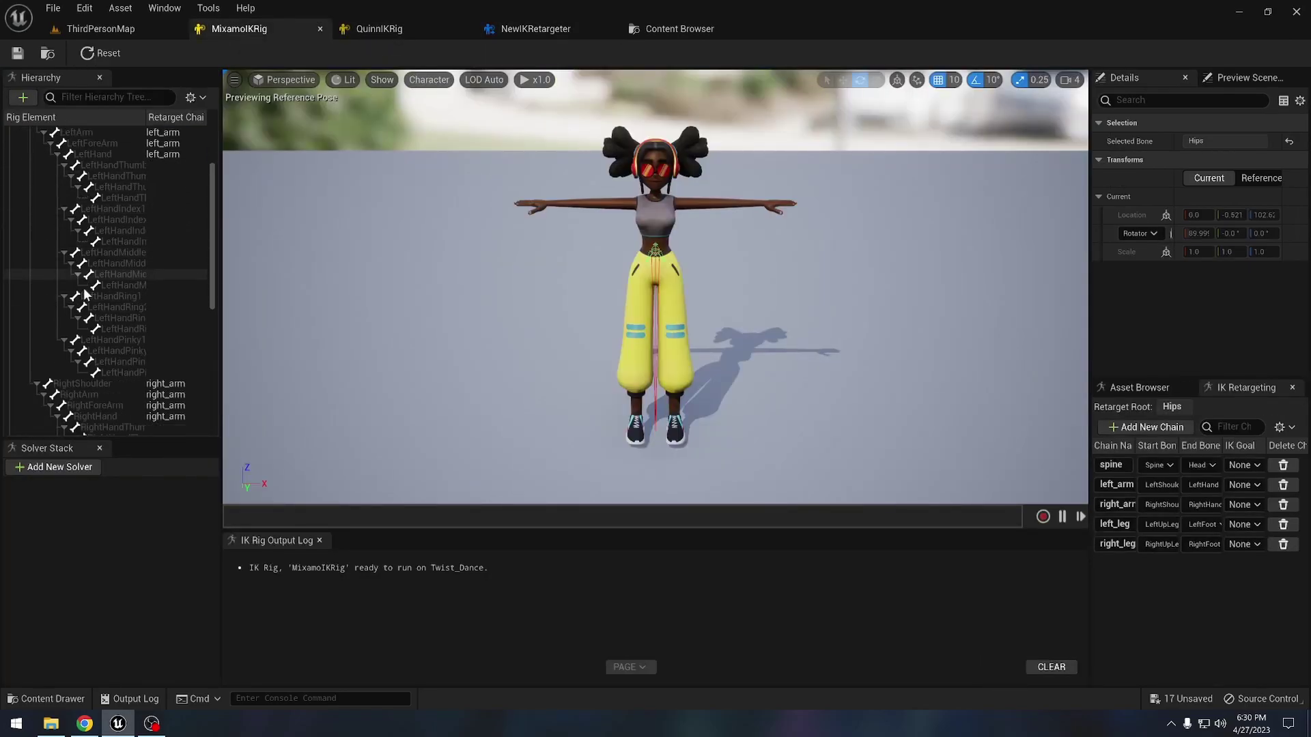
scroll(90, 279, down, 7)
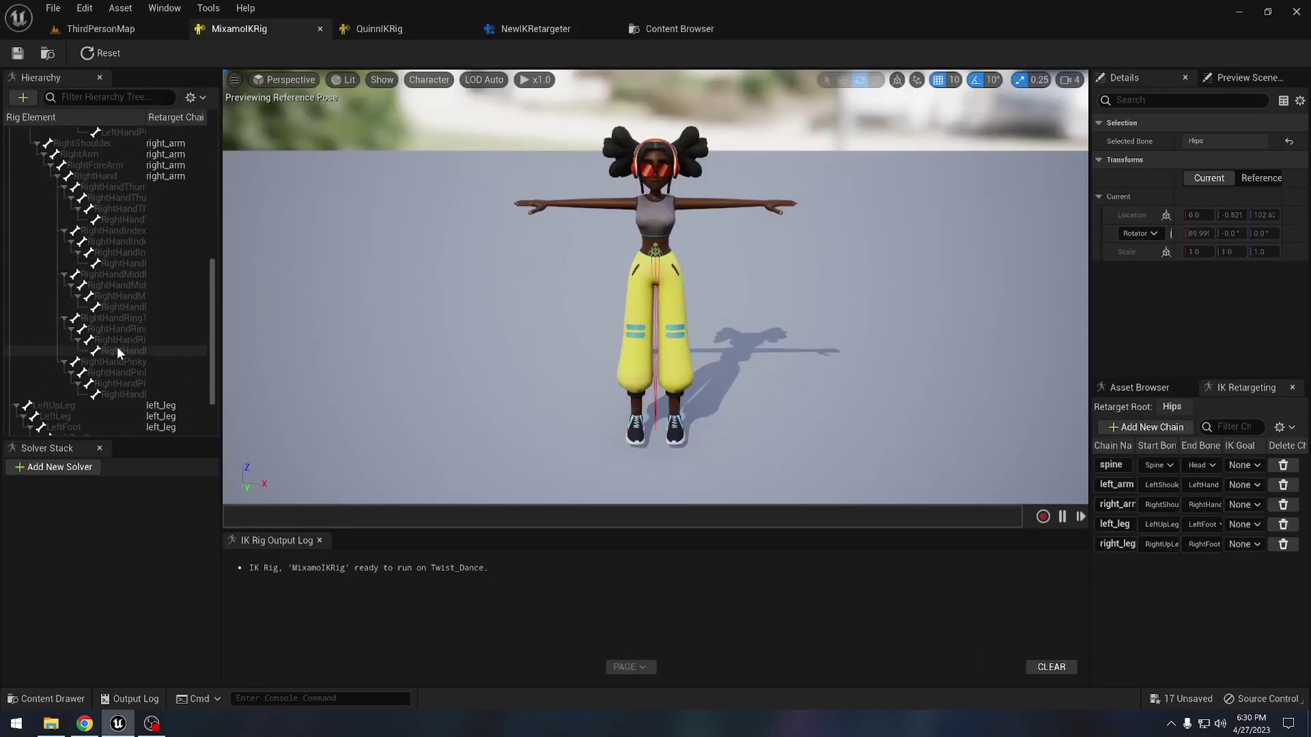
scroll(124, 273, down, 2)
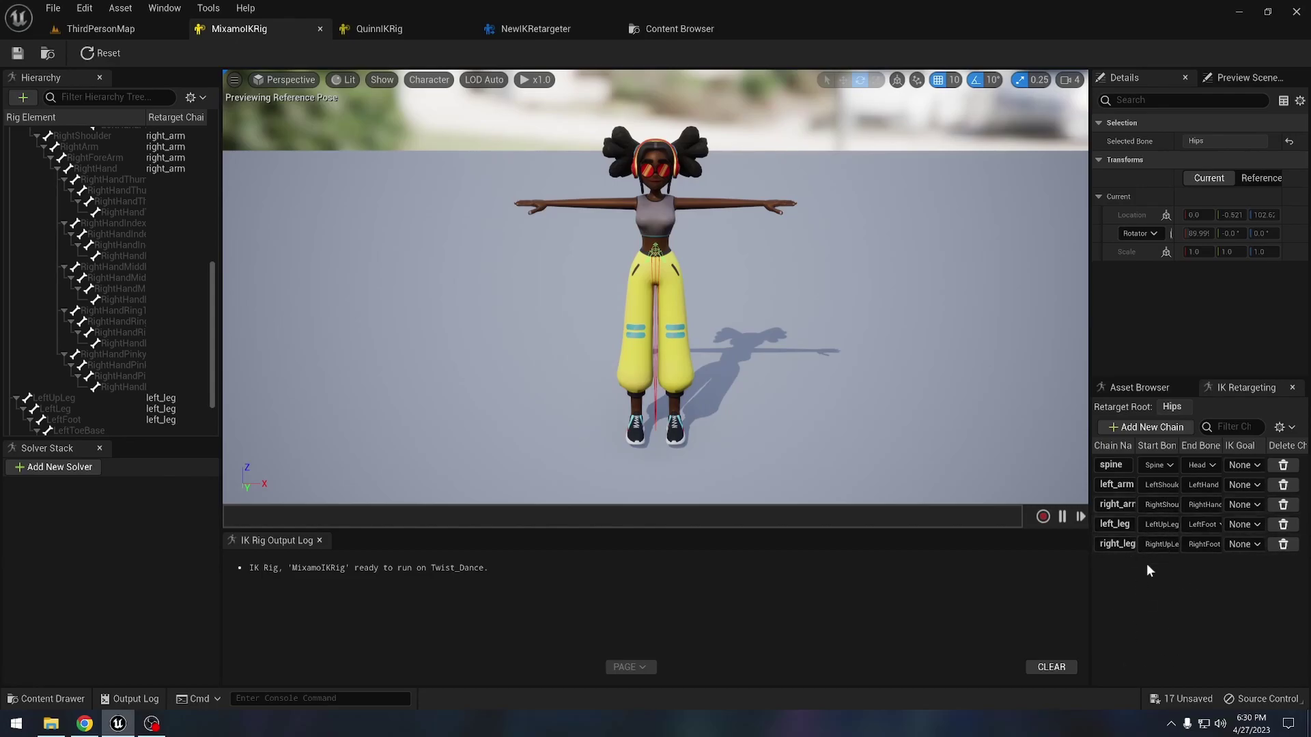
click(418, 31)
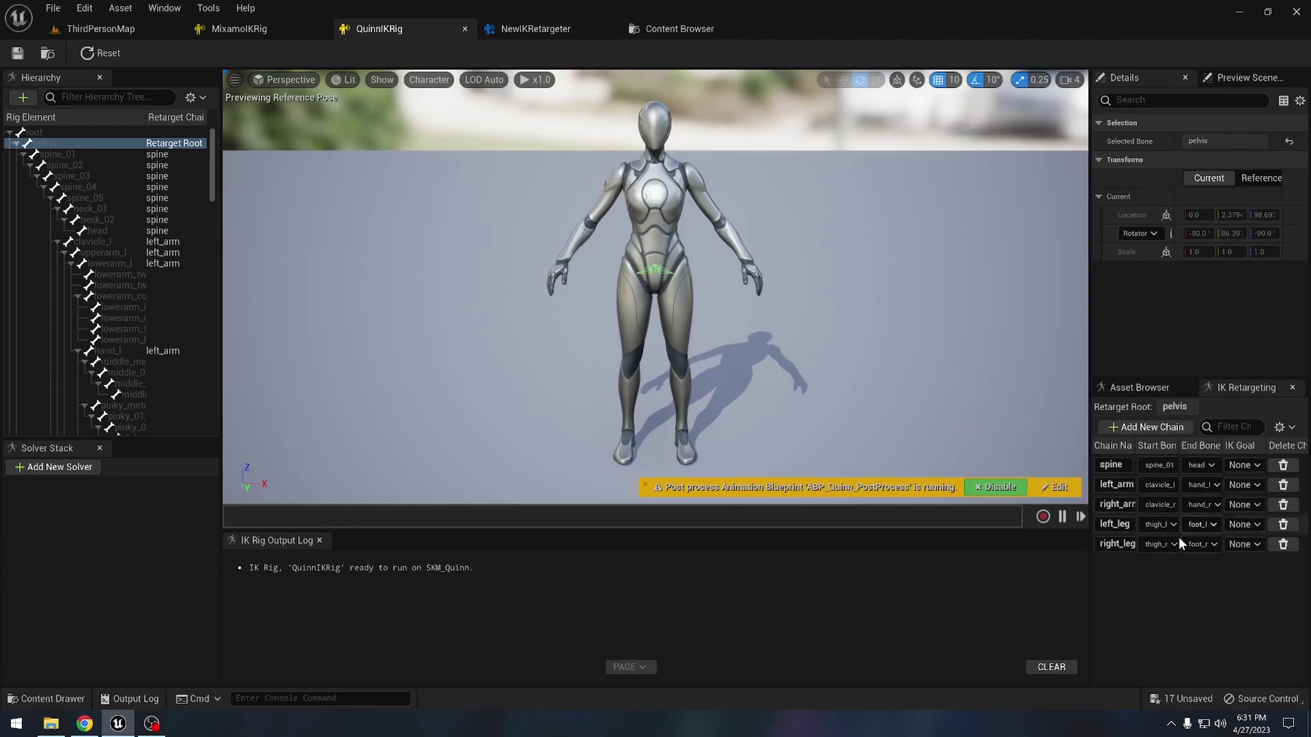
Compare both characters' retarget poses in NewIKRetargeter and view the dancers in ThirdPersonMap.
click(535, 28)
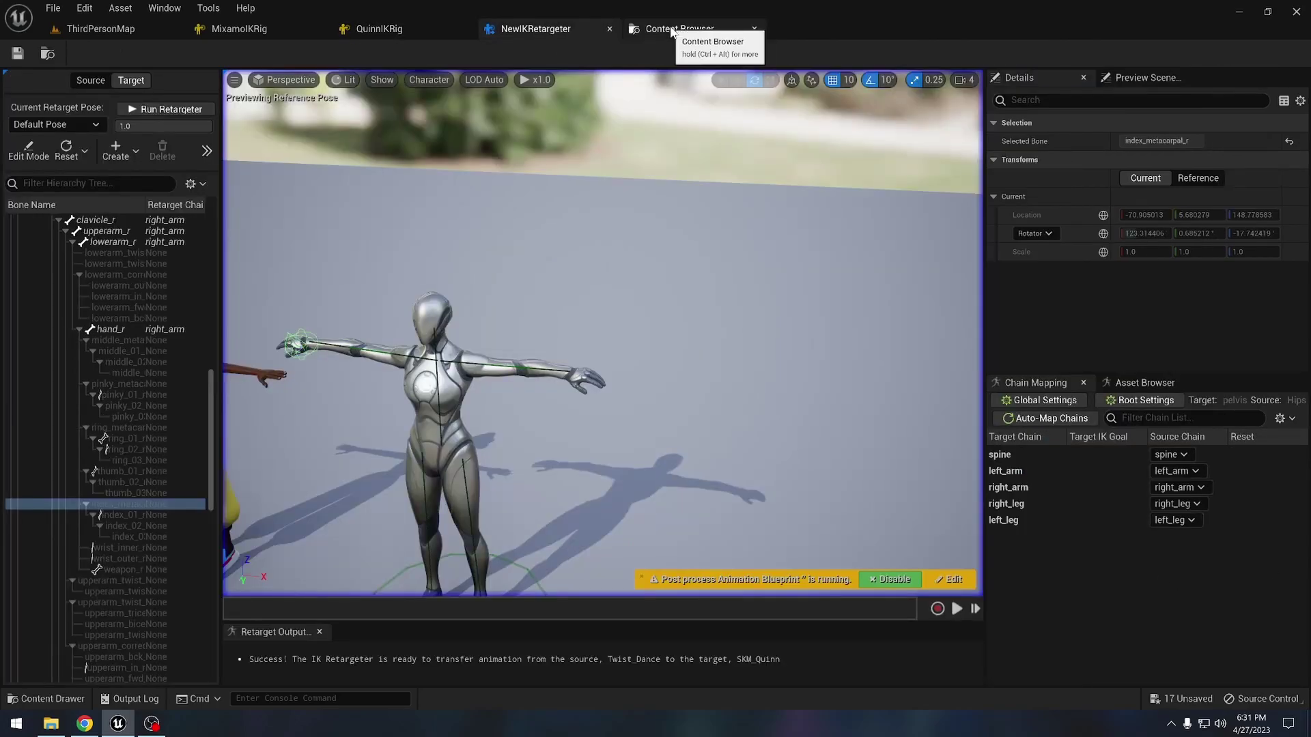
scroll(549, 215, down, 4)
scroll(406, 487, up, 5)
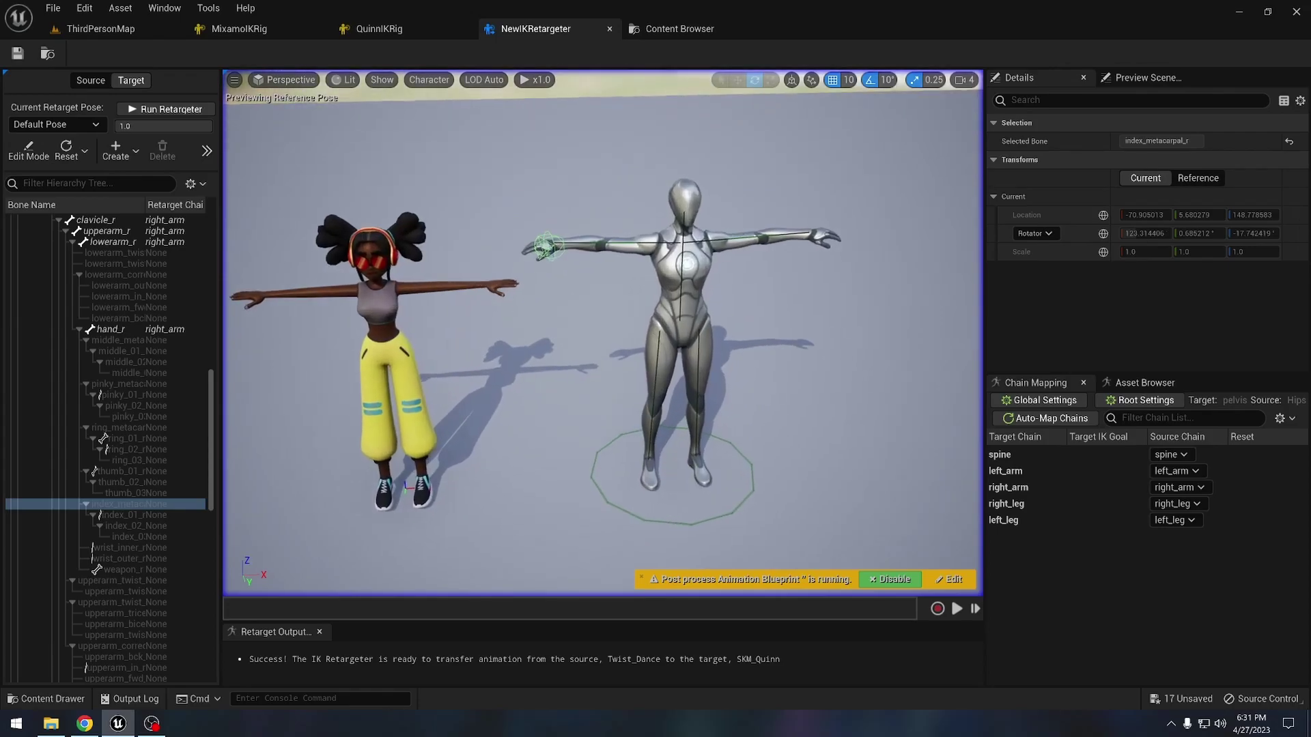
click(101, 29)
right_drag(523, 377, 381, 131)
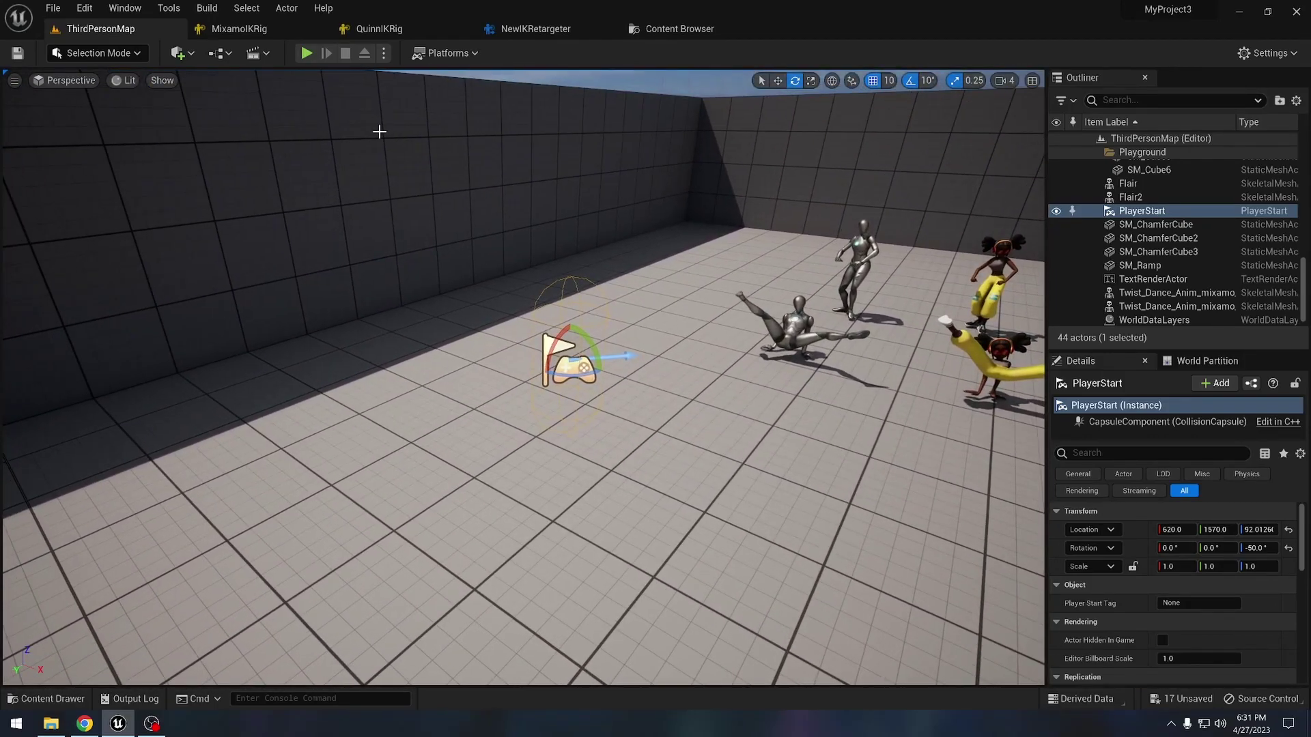